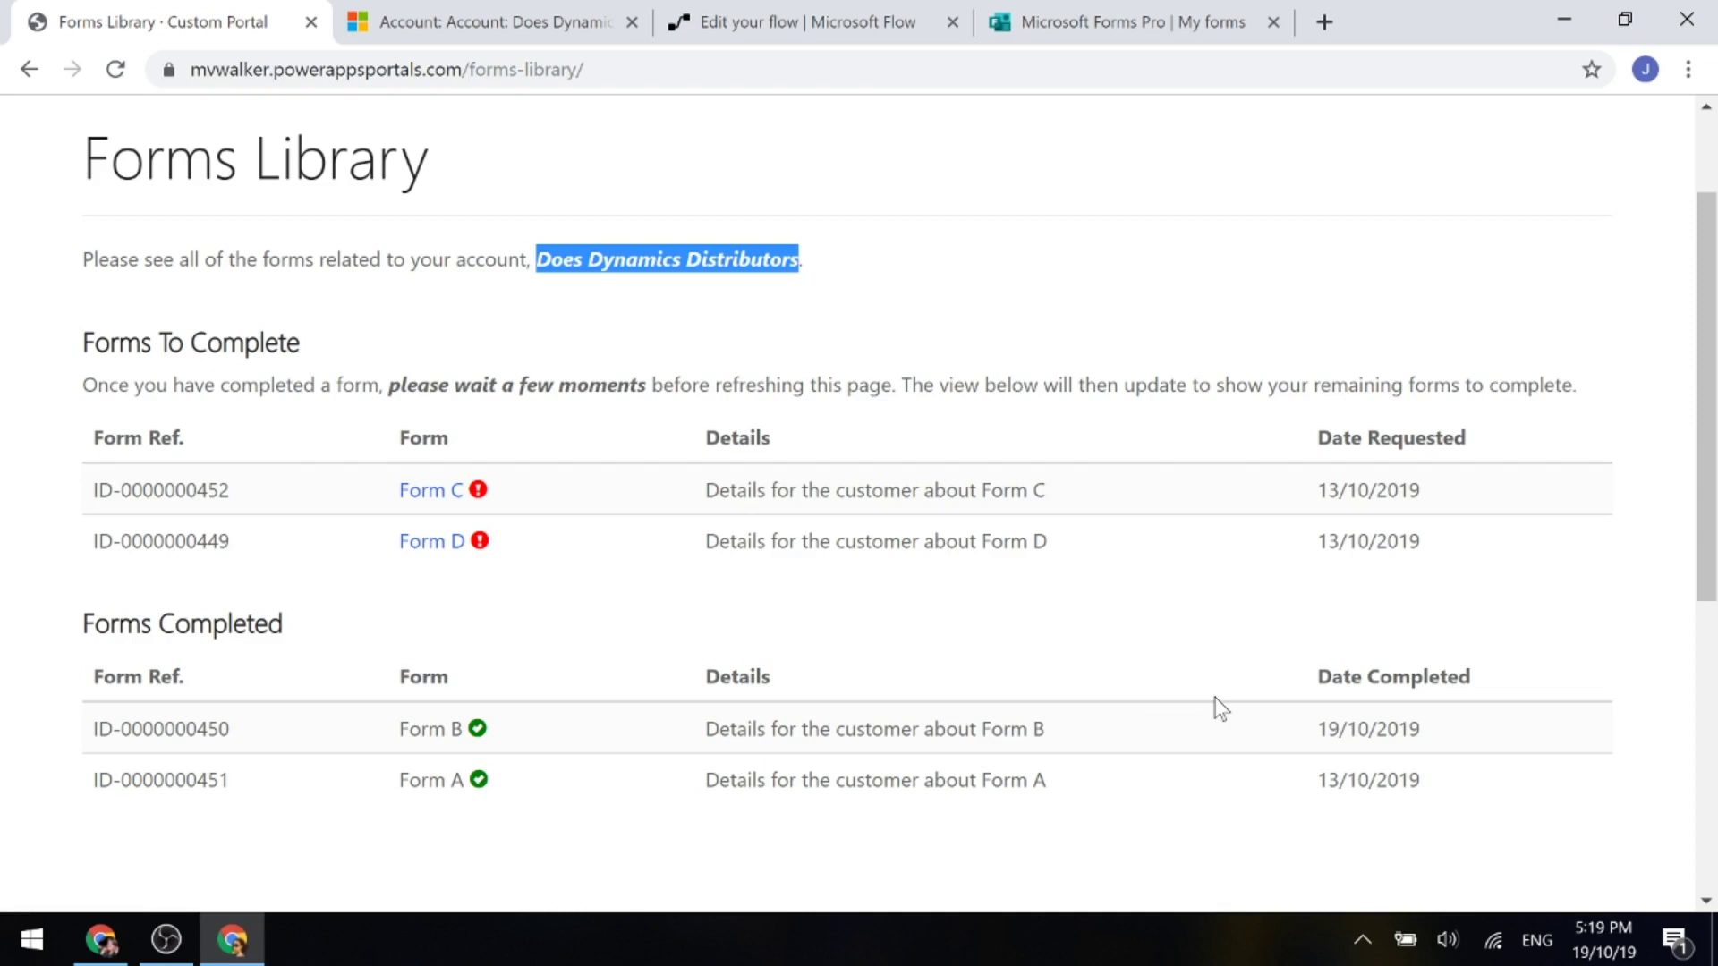
Reload the portal's Forms Library page
scroll(1230, 689, "up", 2)
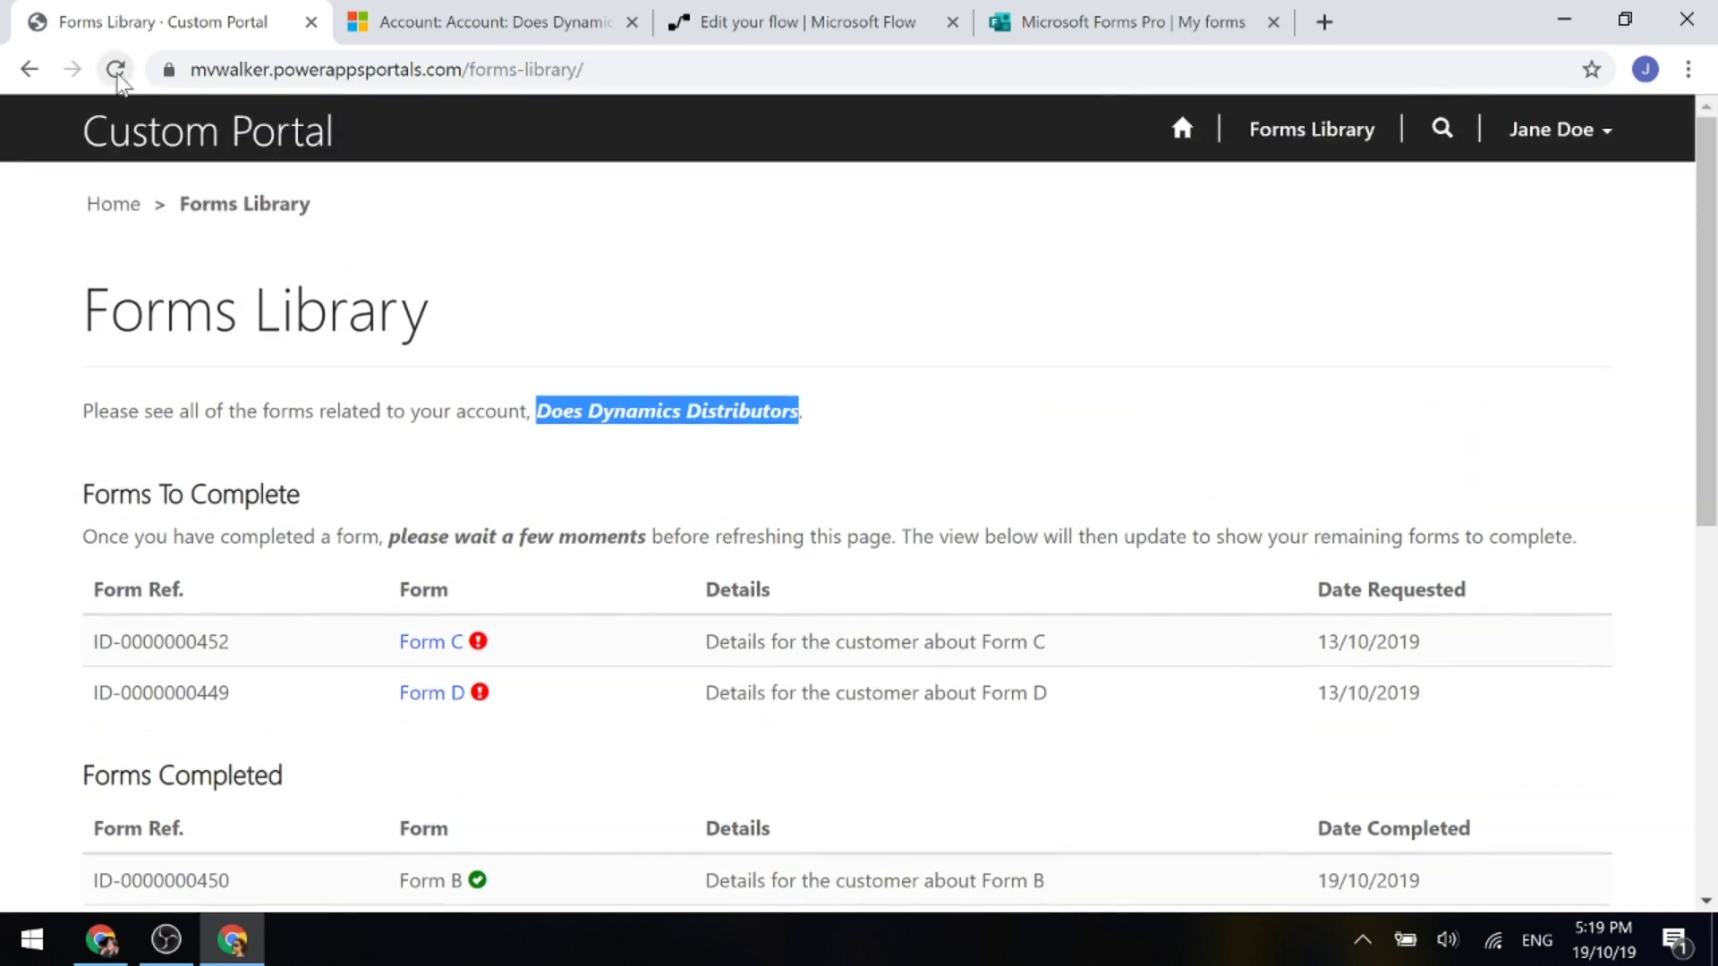
left_click(116, 72)
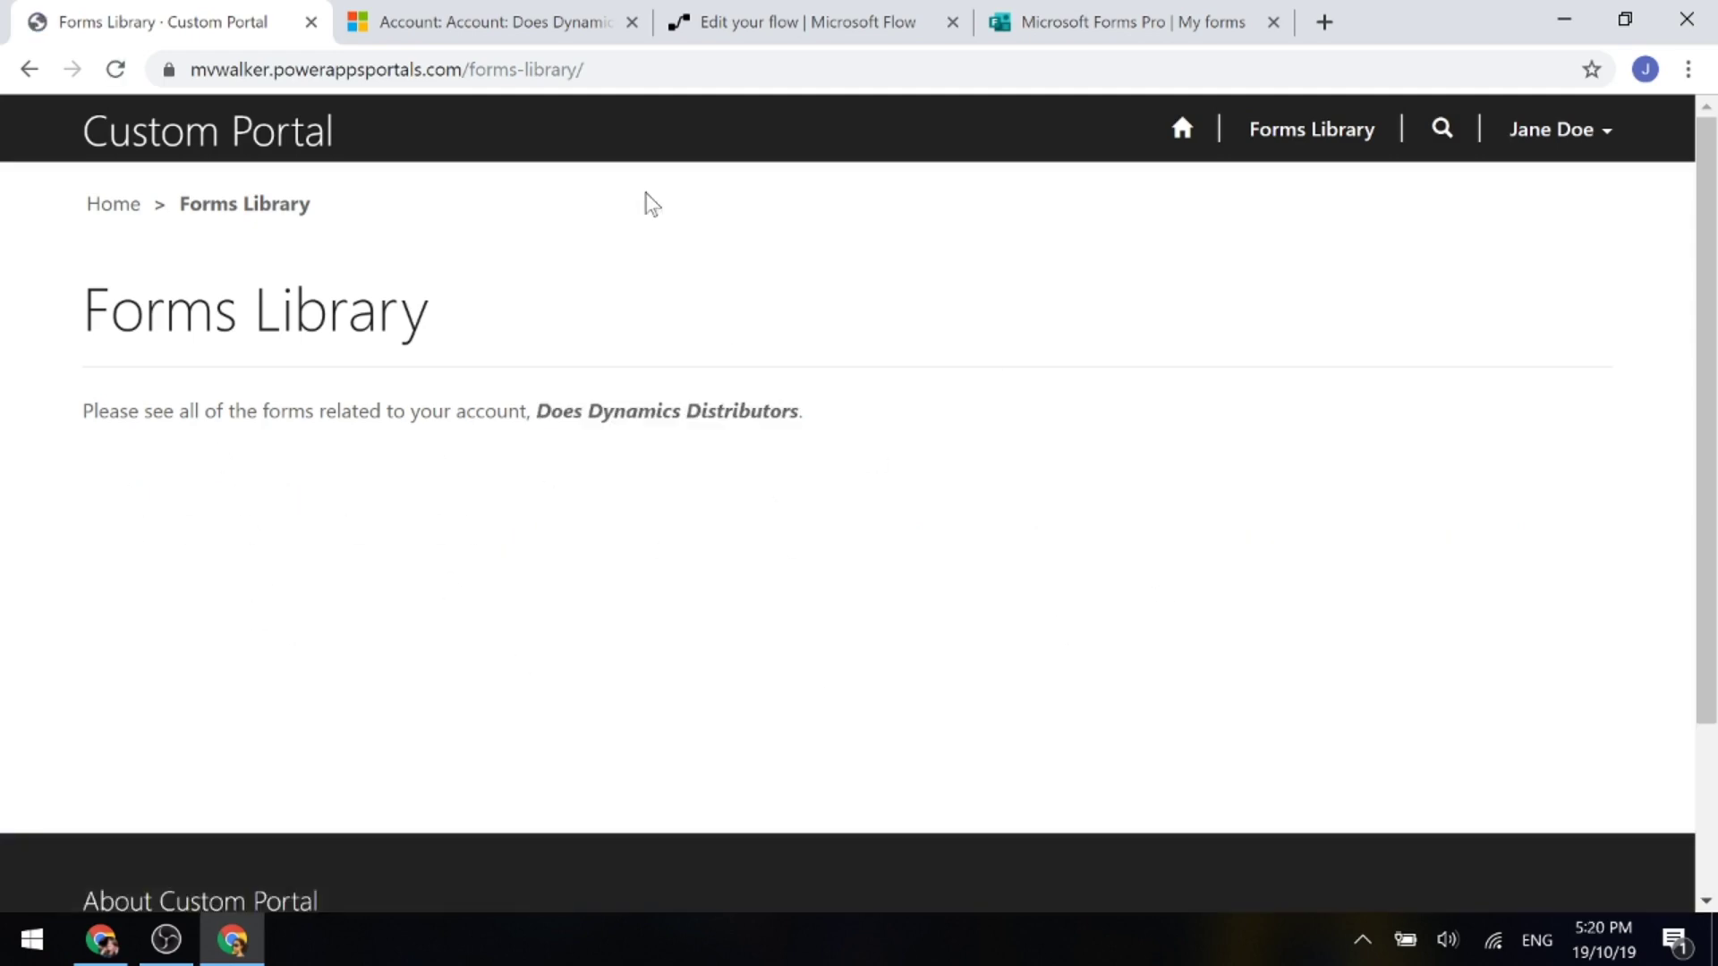
Switch to the Dynamics 365 account Does Dynamics Distributors, enable Generate New Forms and save the record
left_click(433, 22)
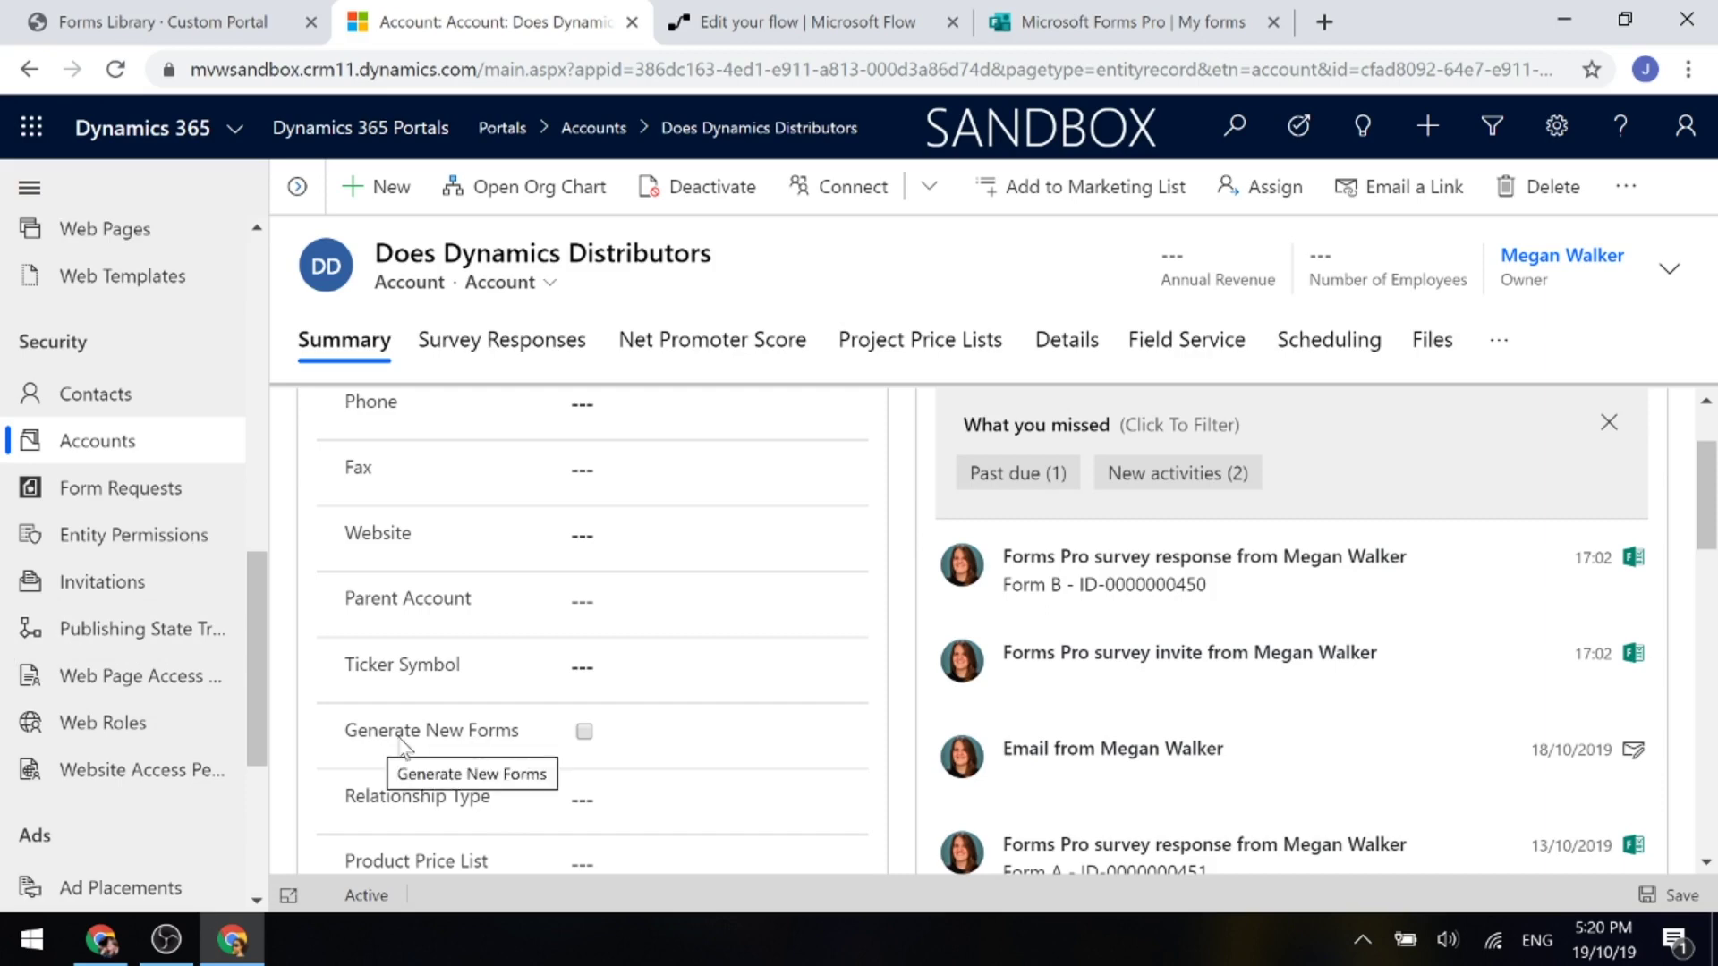
left_click(582, 739)
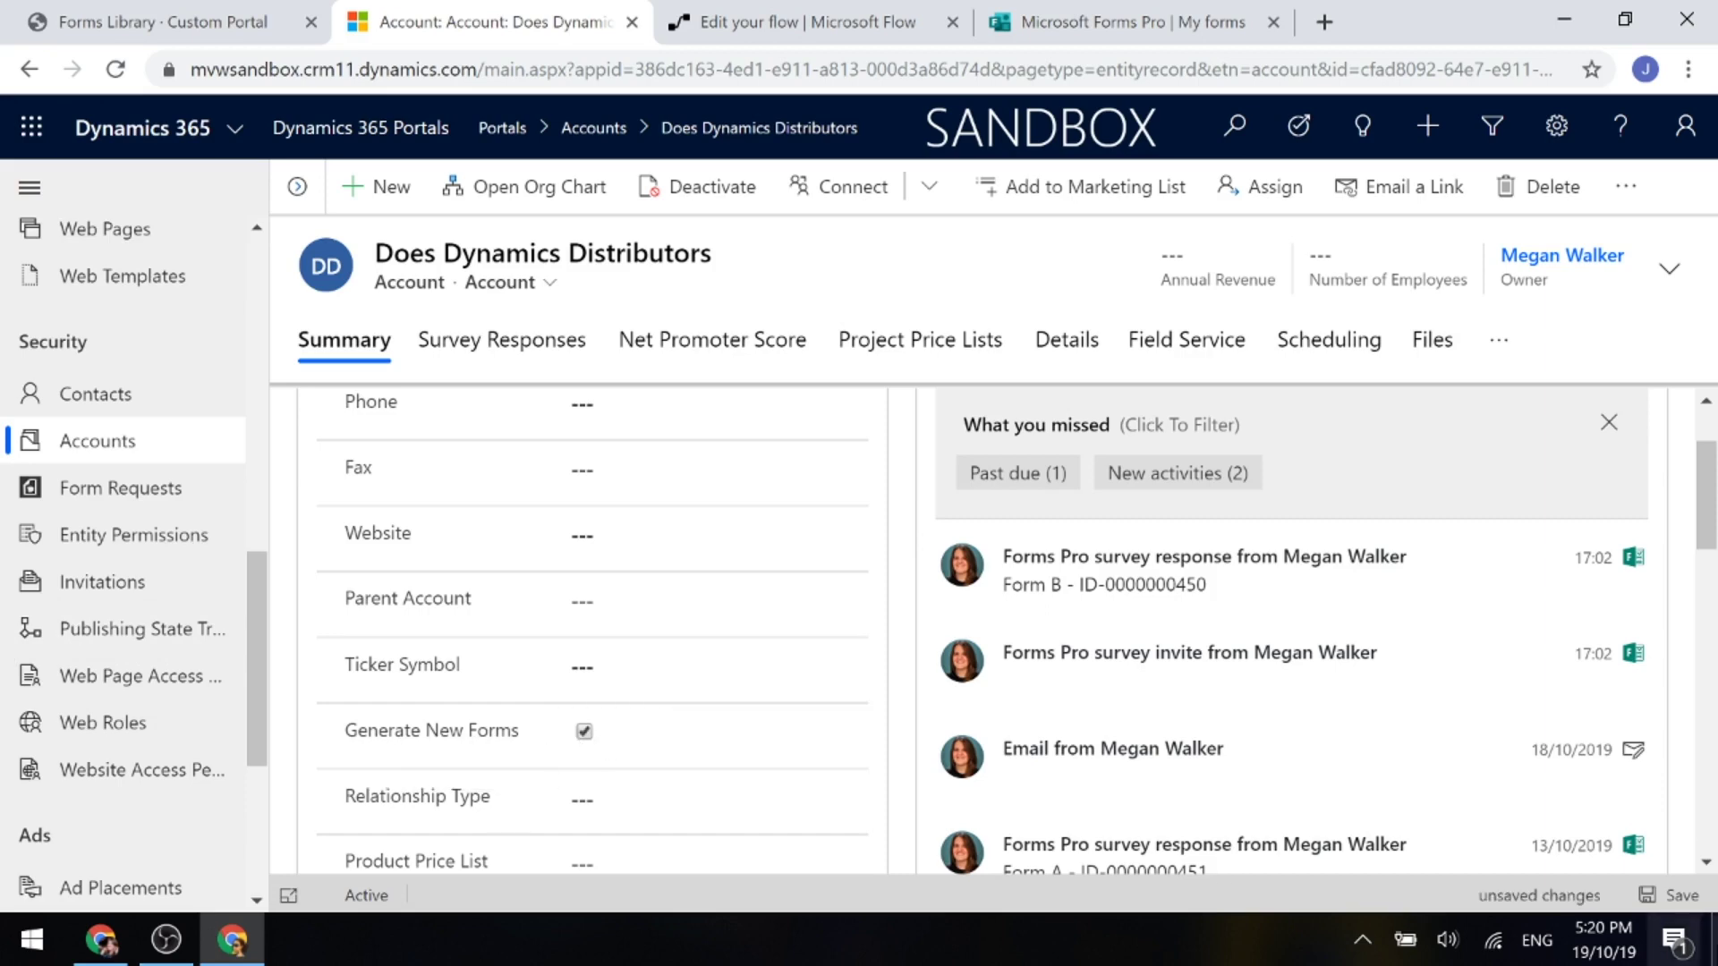
left_click(1693, 897)
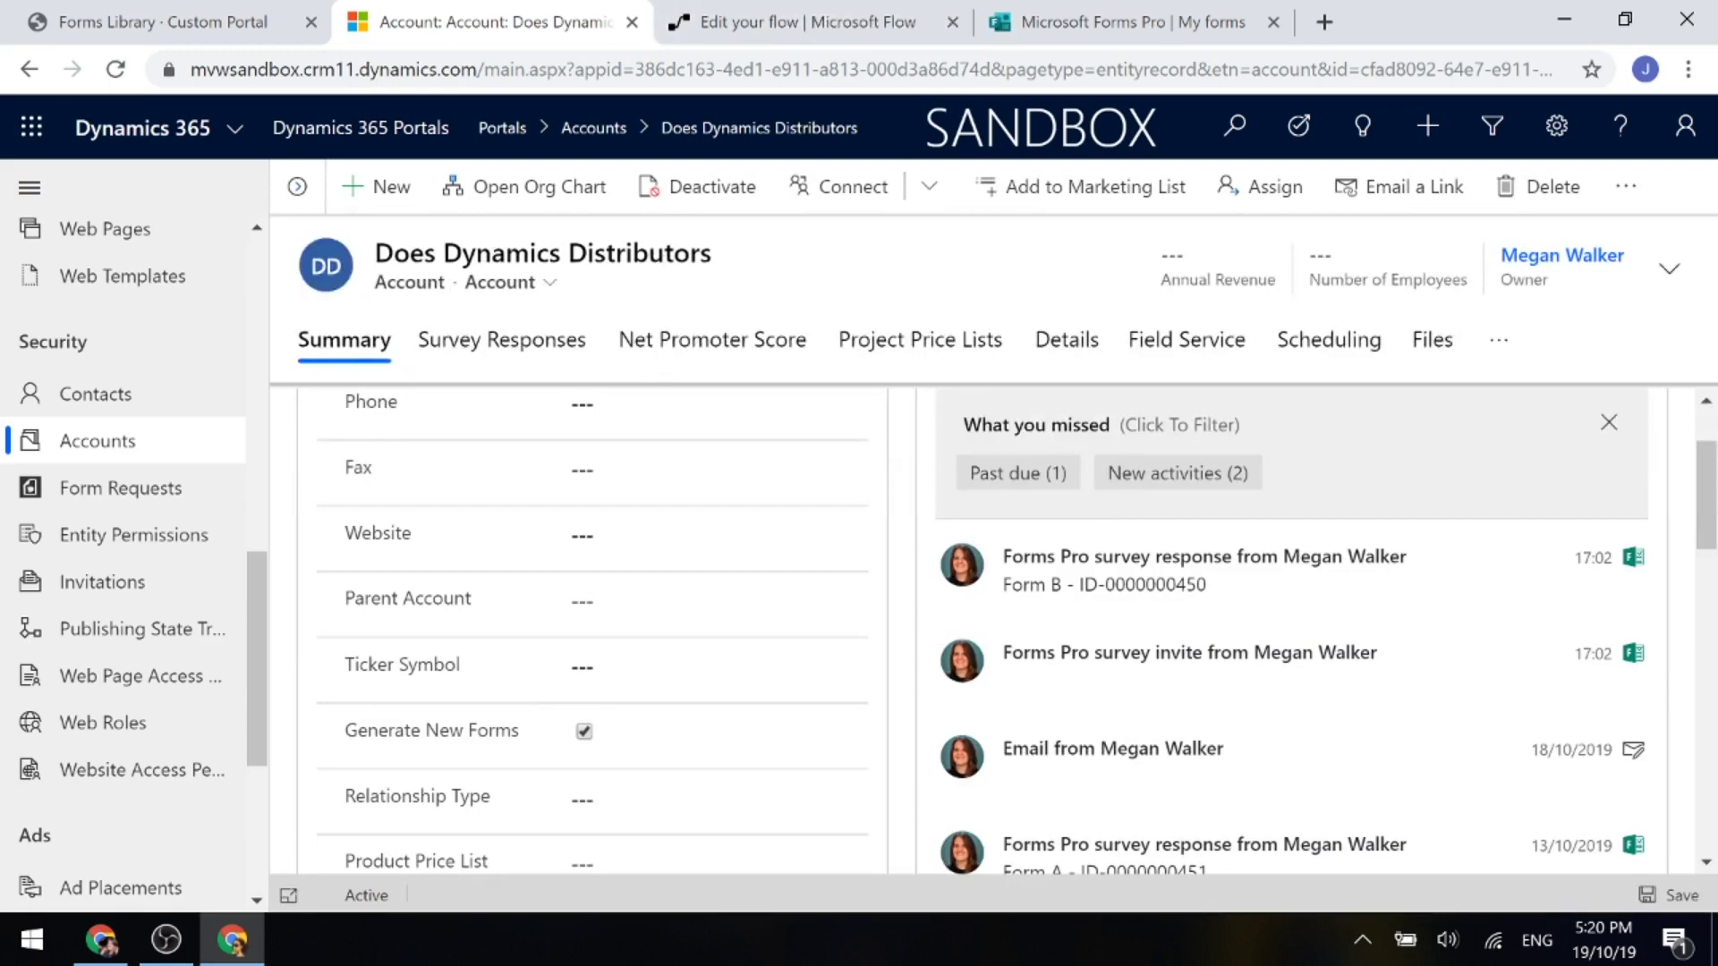
Switch to Forms Pro, open the Form A survey and show its personalization variables
left_click(1063, 40)
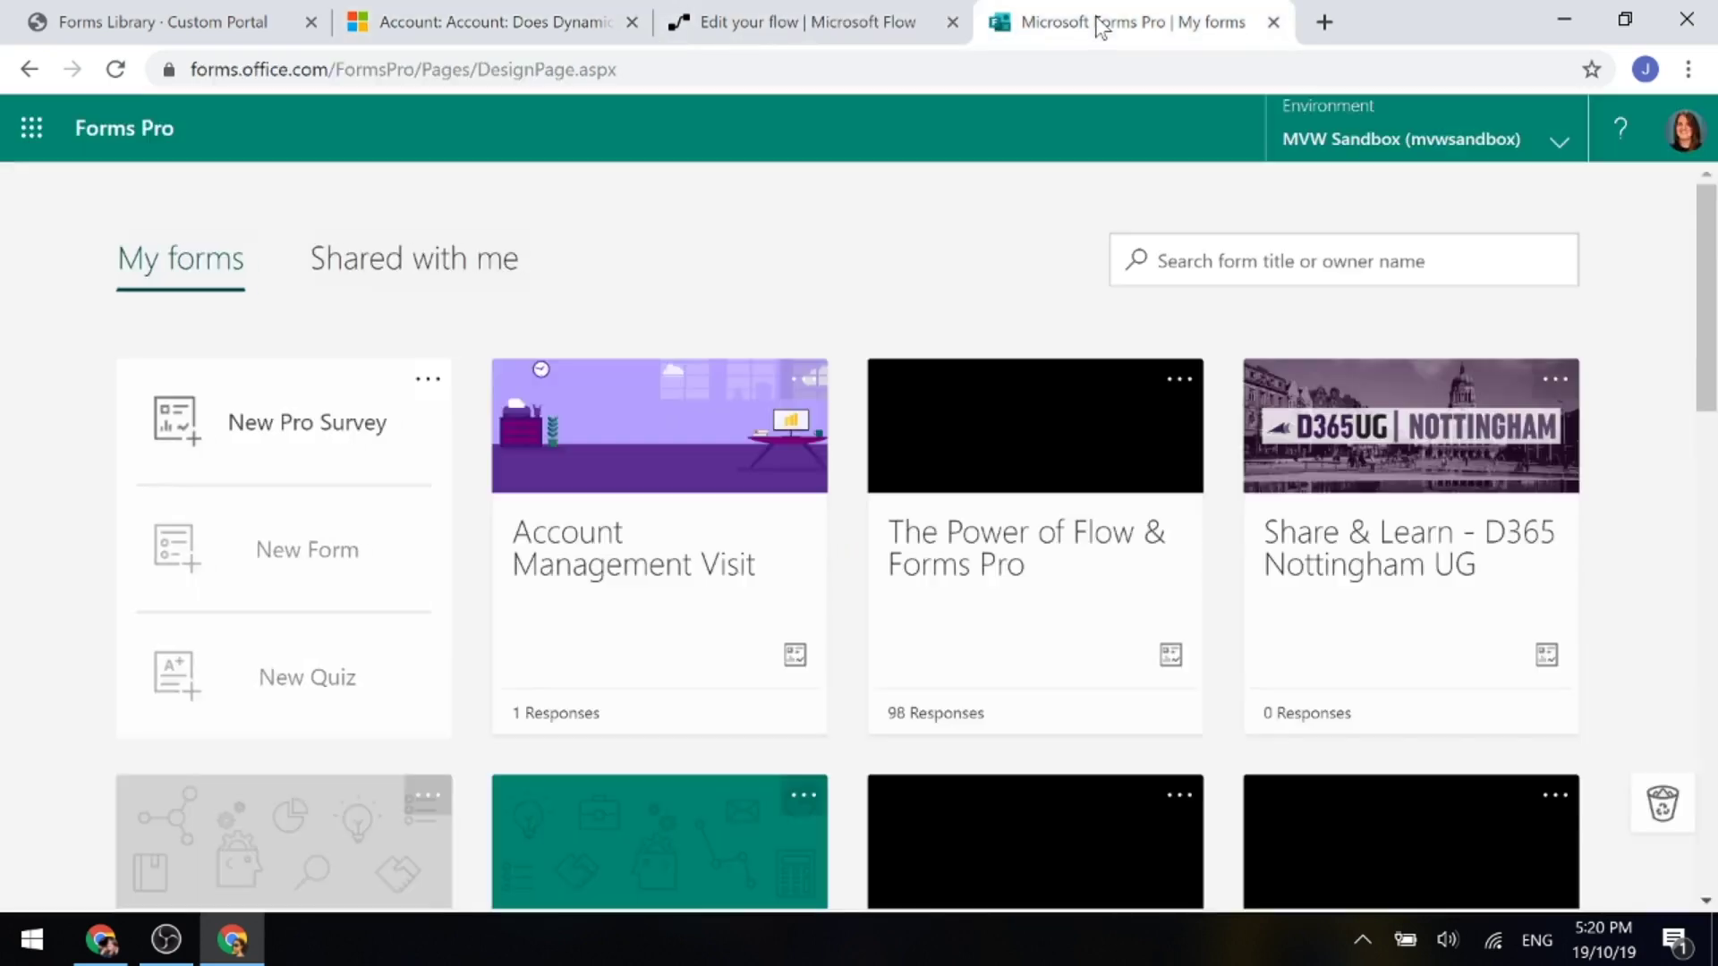
scroll(881, 461, "down", 6)
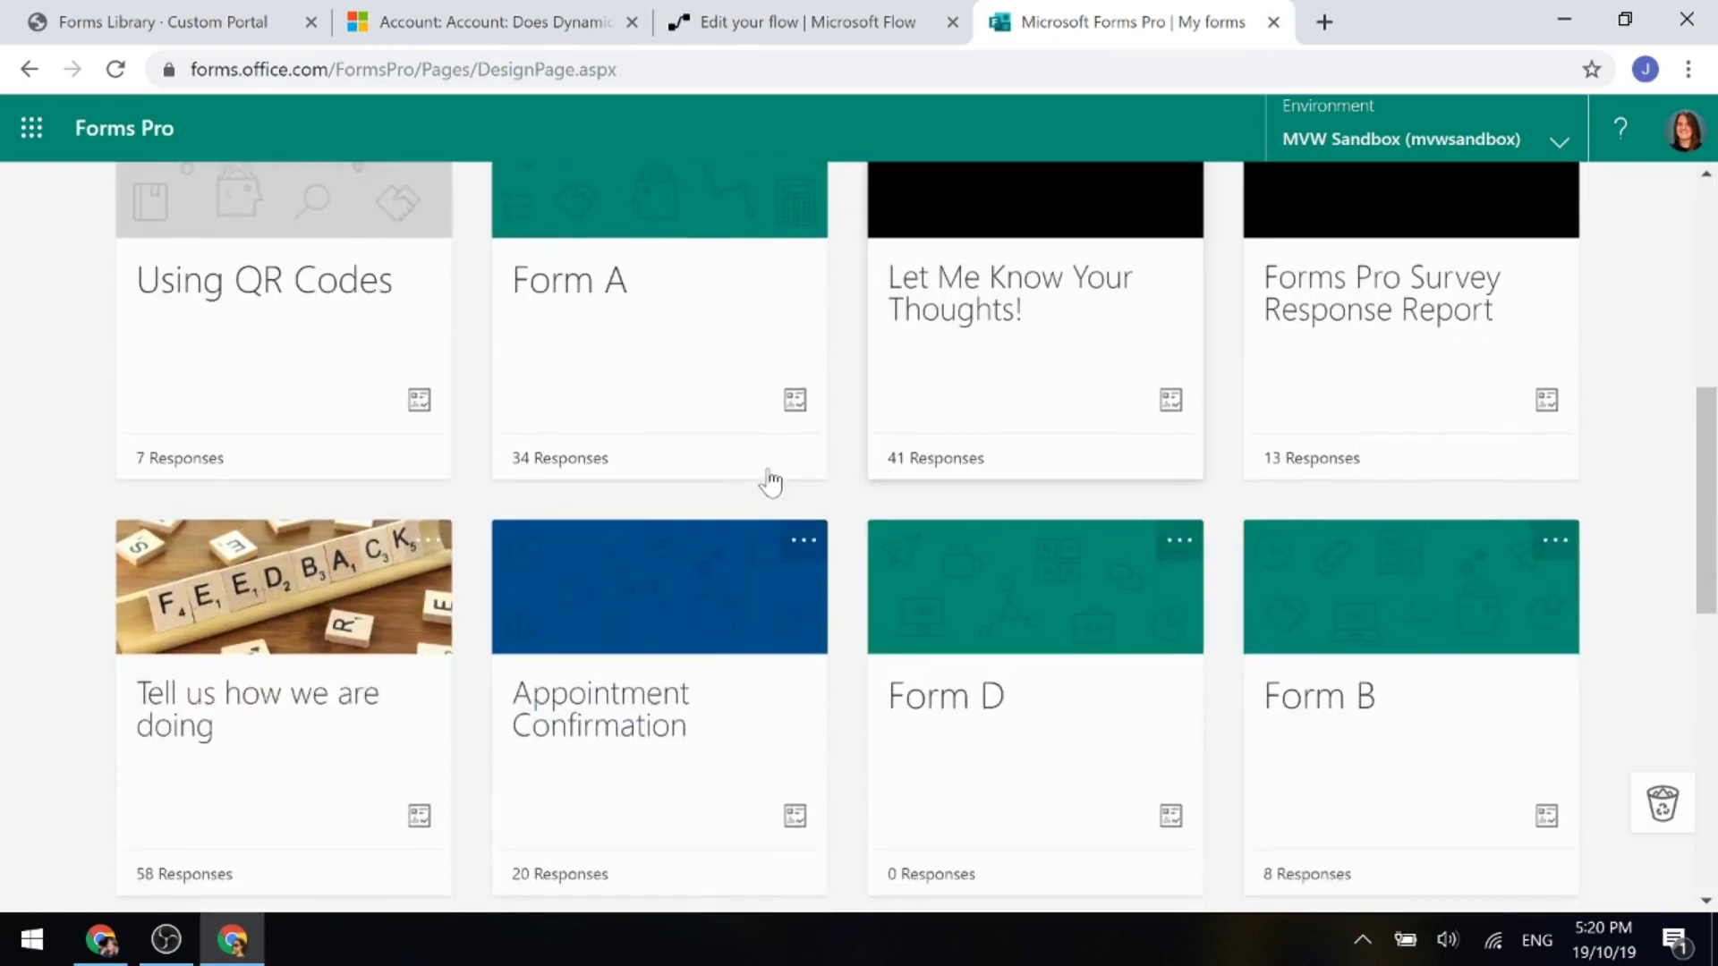
left_click(610, 292)
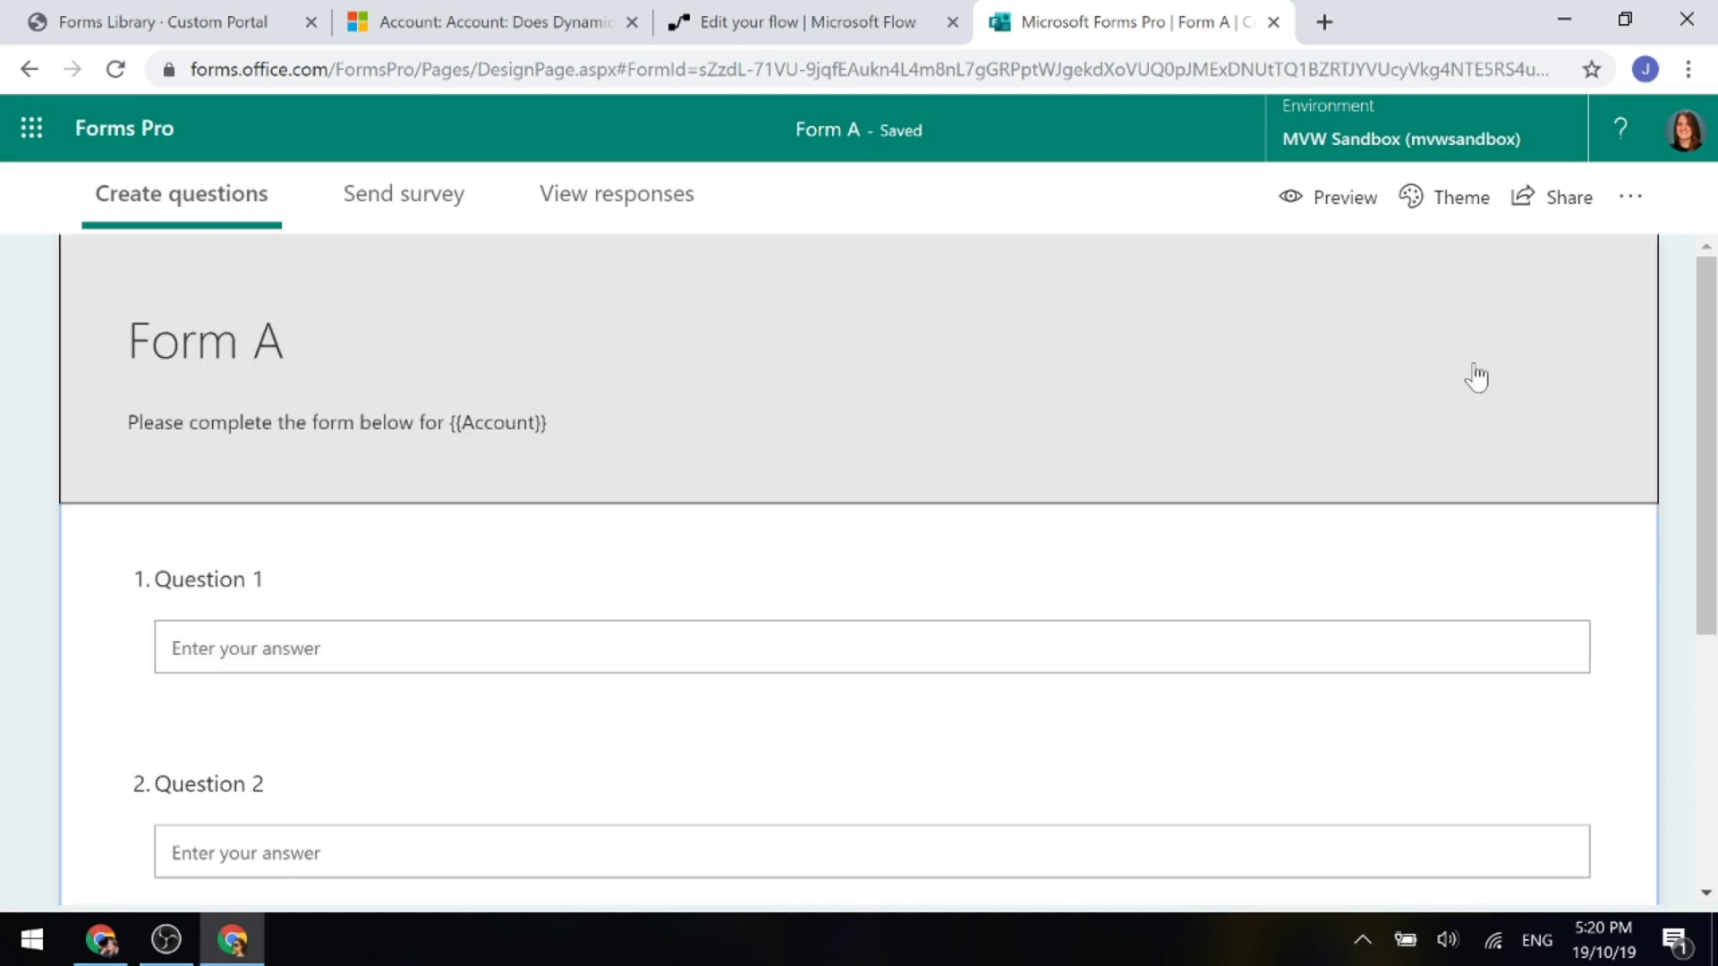
left_click(1632, 208)
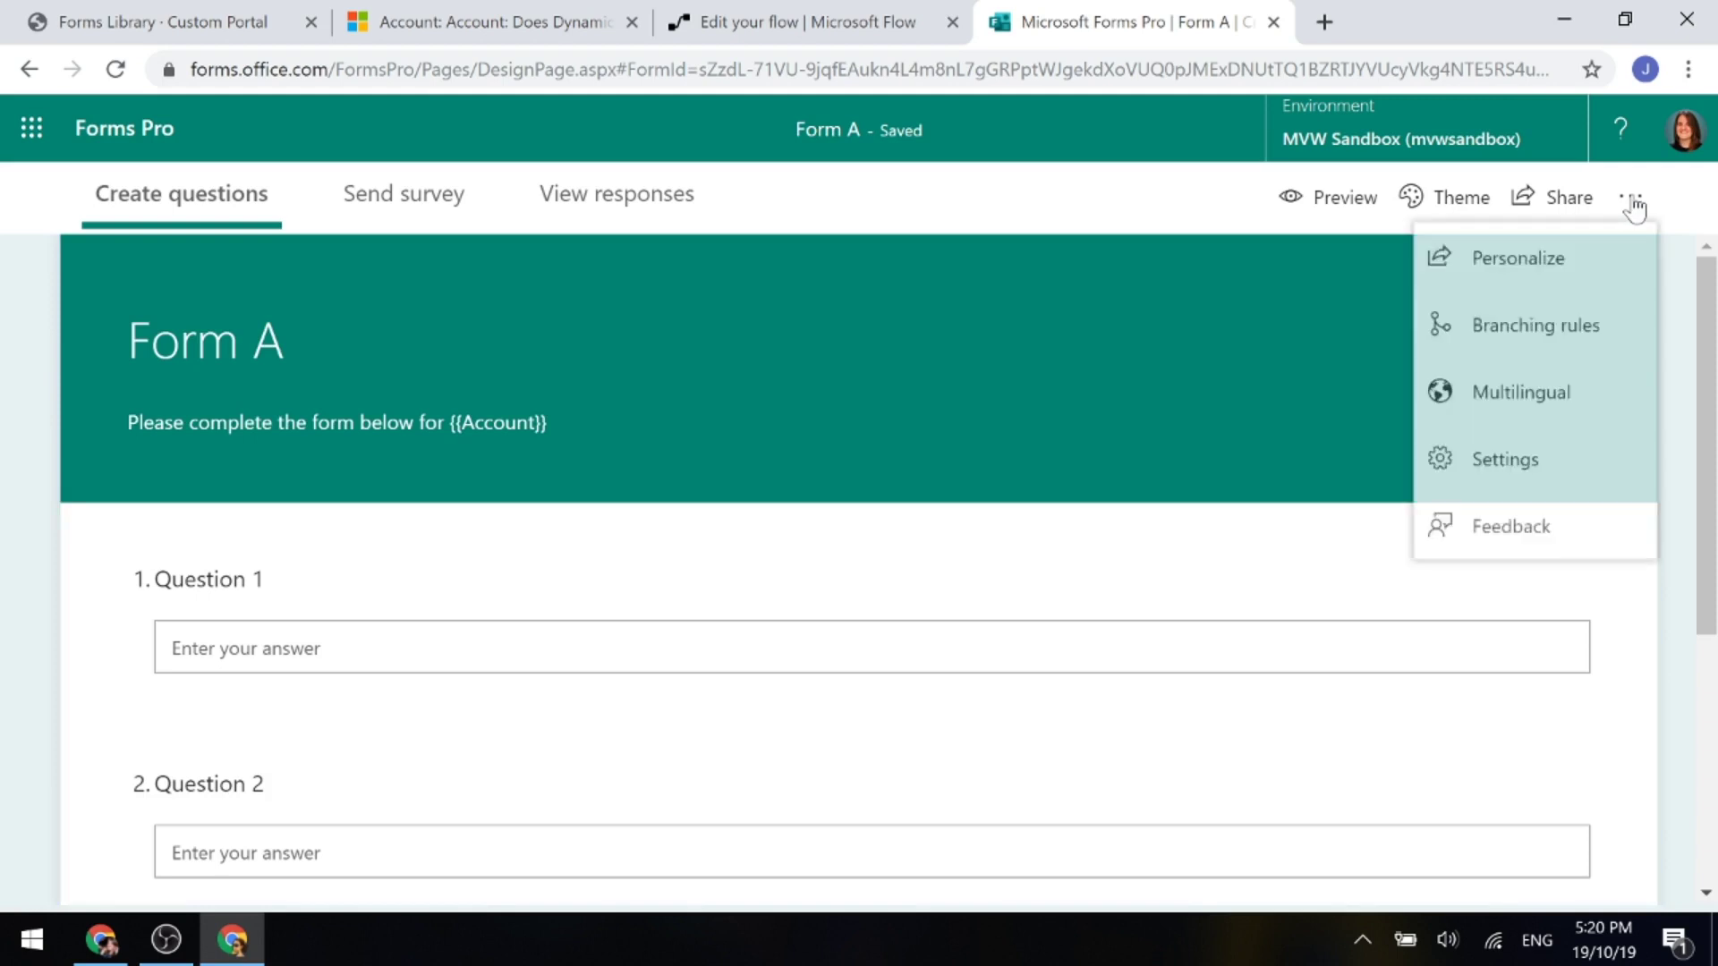
left_click(1485, 281)
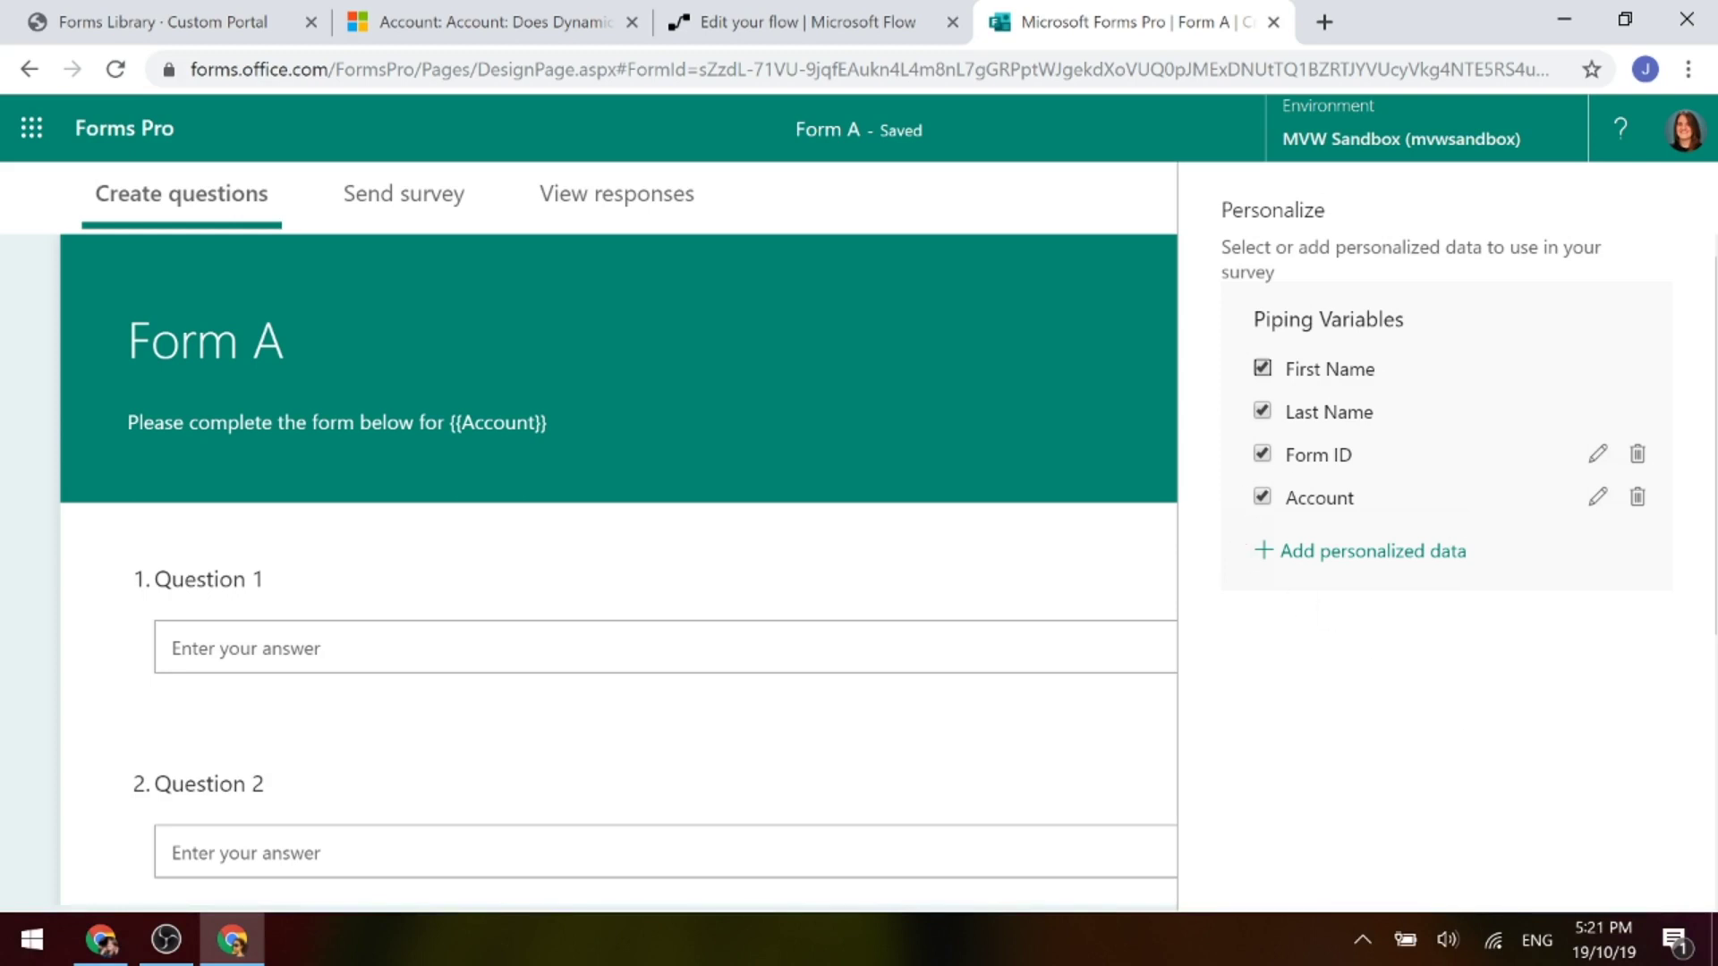
Try to add a personalized data variable named Form ID to the survey, and close the personalization settings
left_click(1355, 552)
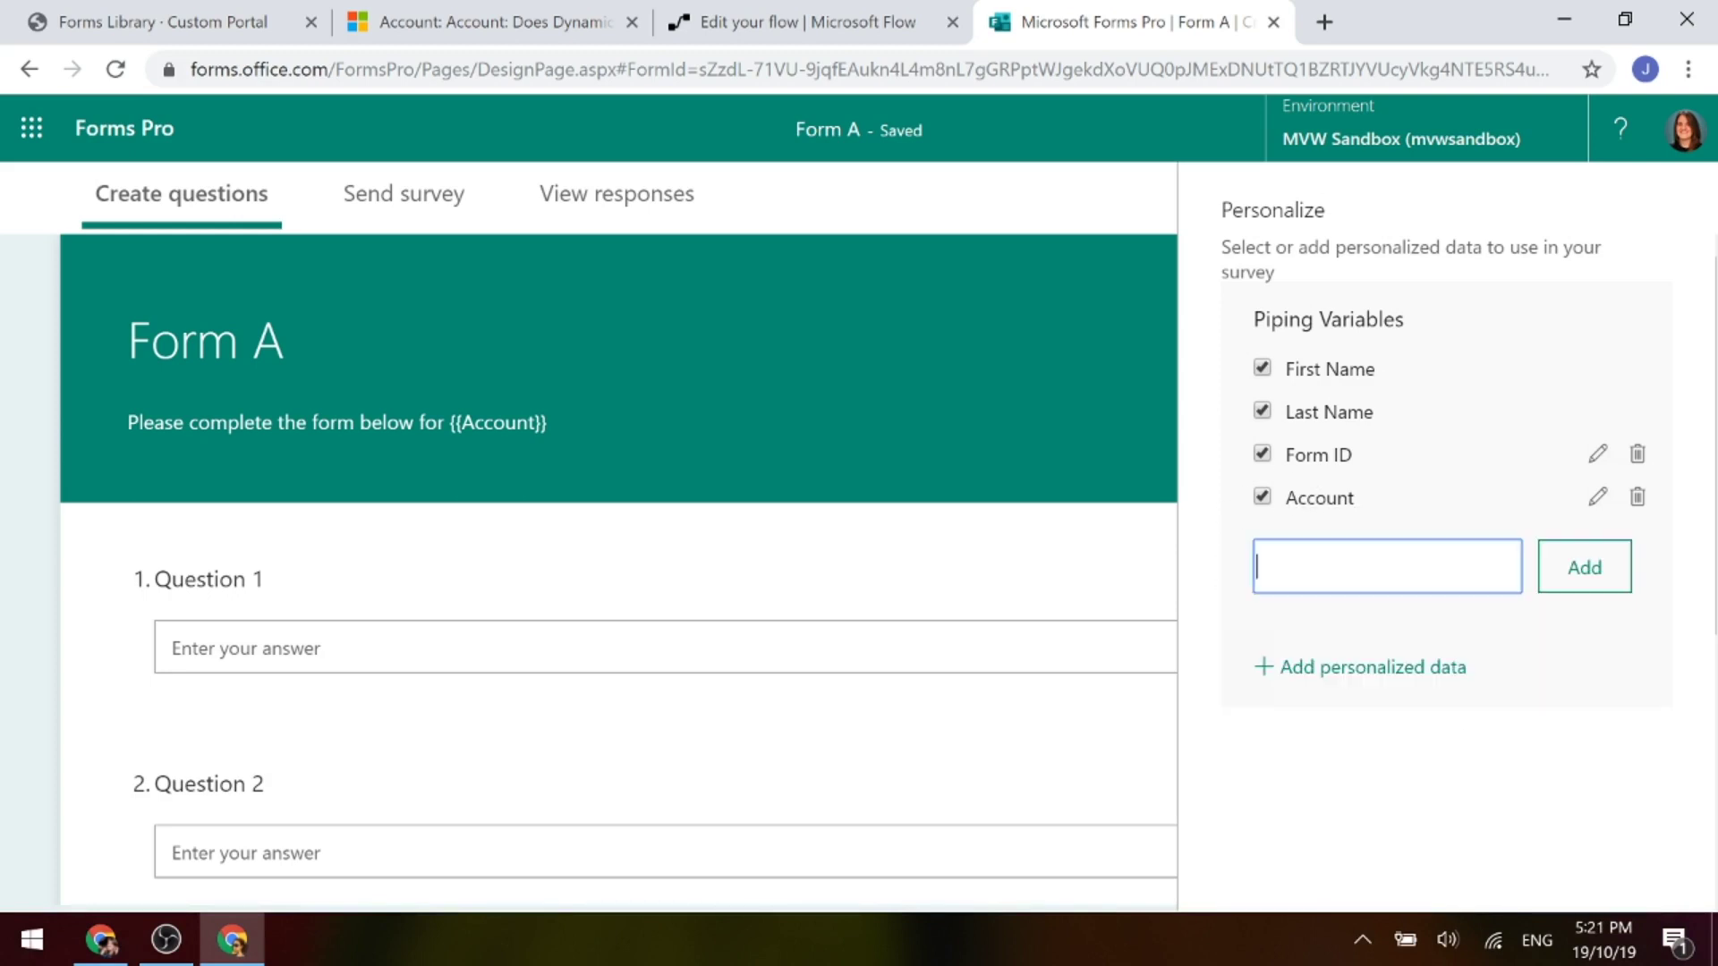
type("Form ID")
left_click(1577, 593)
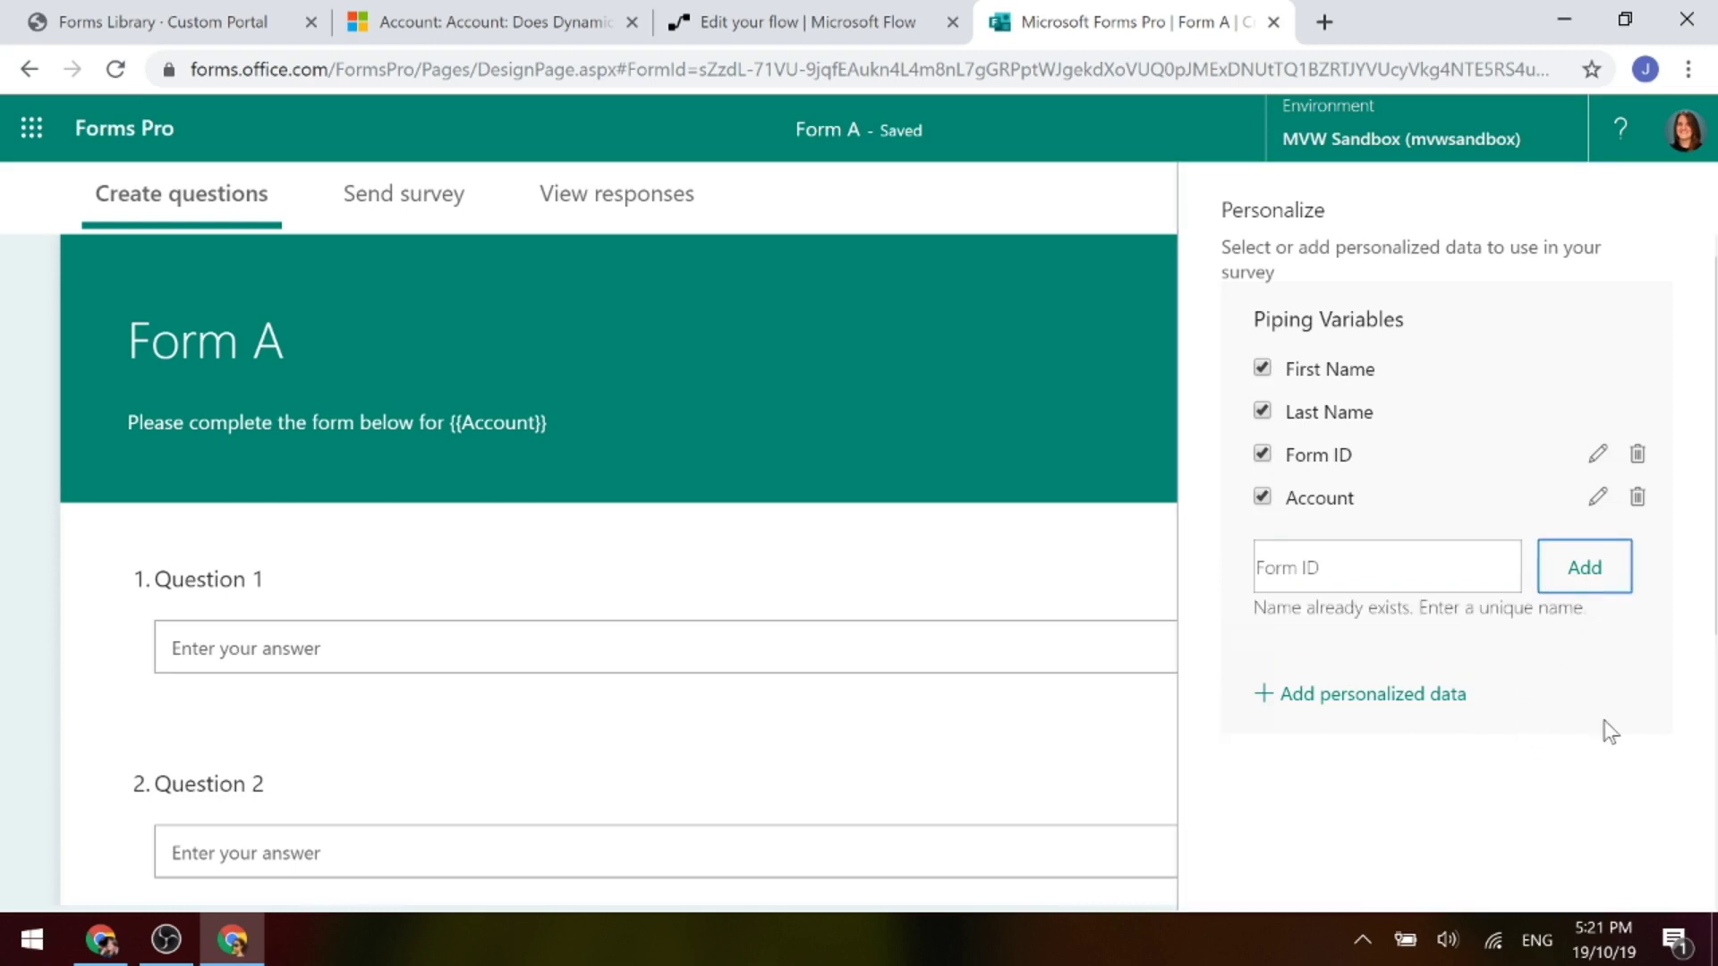
left_click(1458, 631)
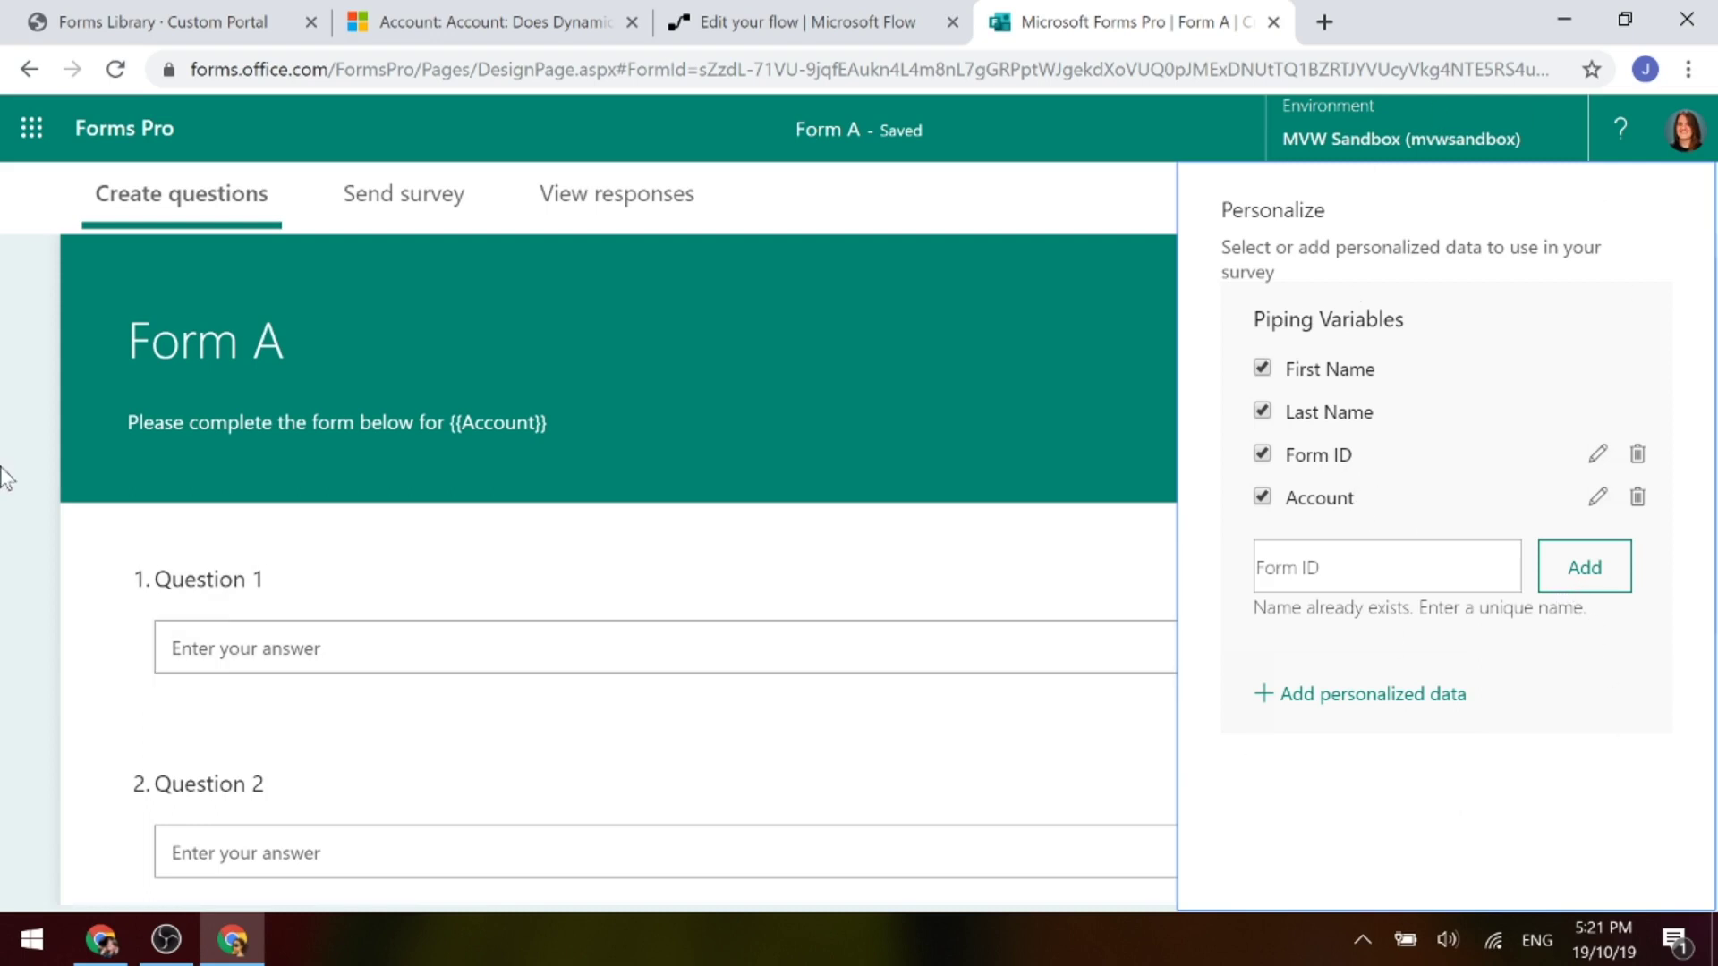
left_click(7, 495)
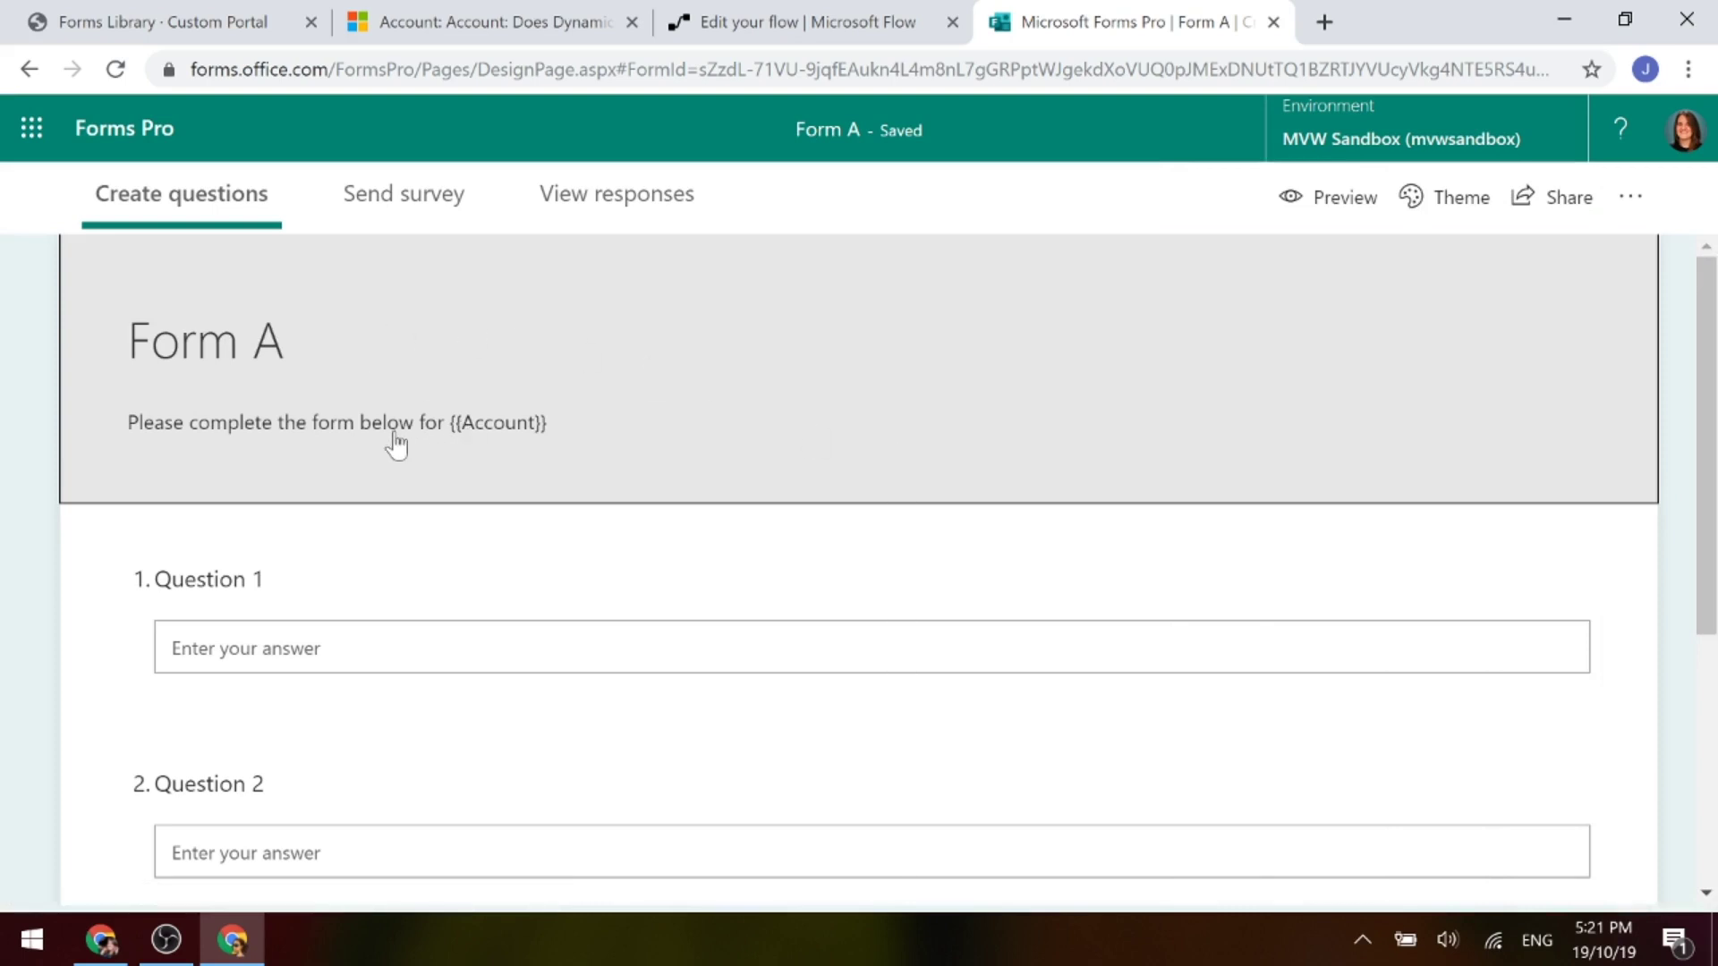
Open Form A's description for editing, view the personalized variables available for insertion, and leave it to look over the survey's questions
left_click(594, 433)
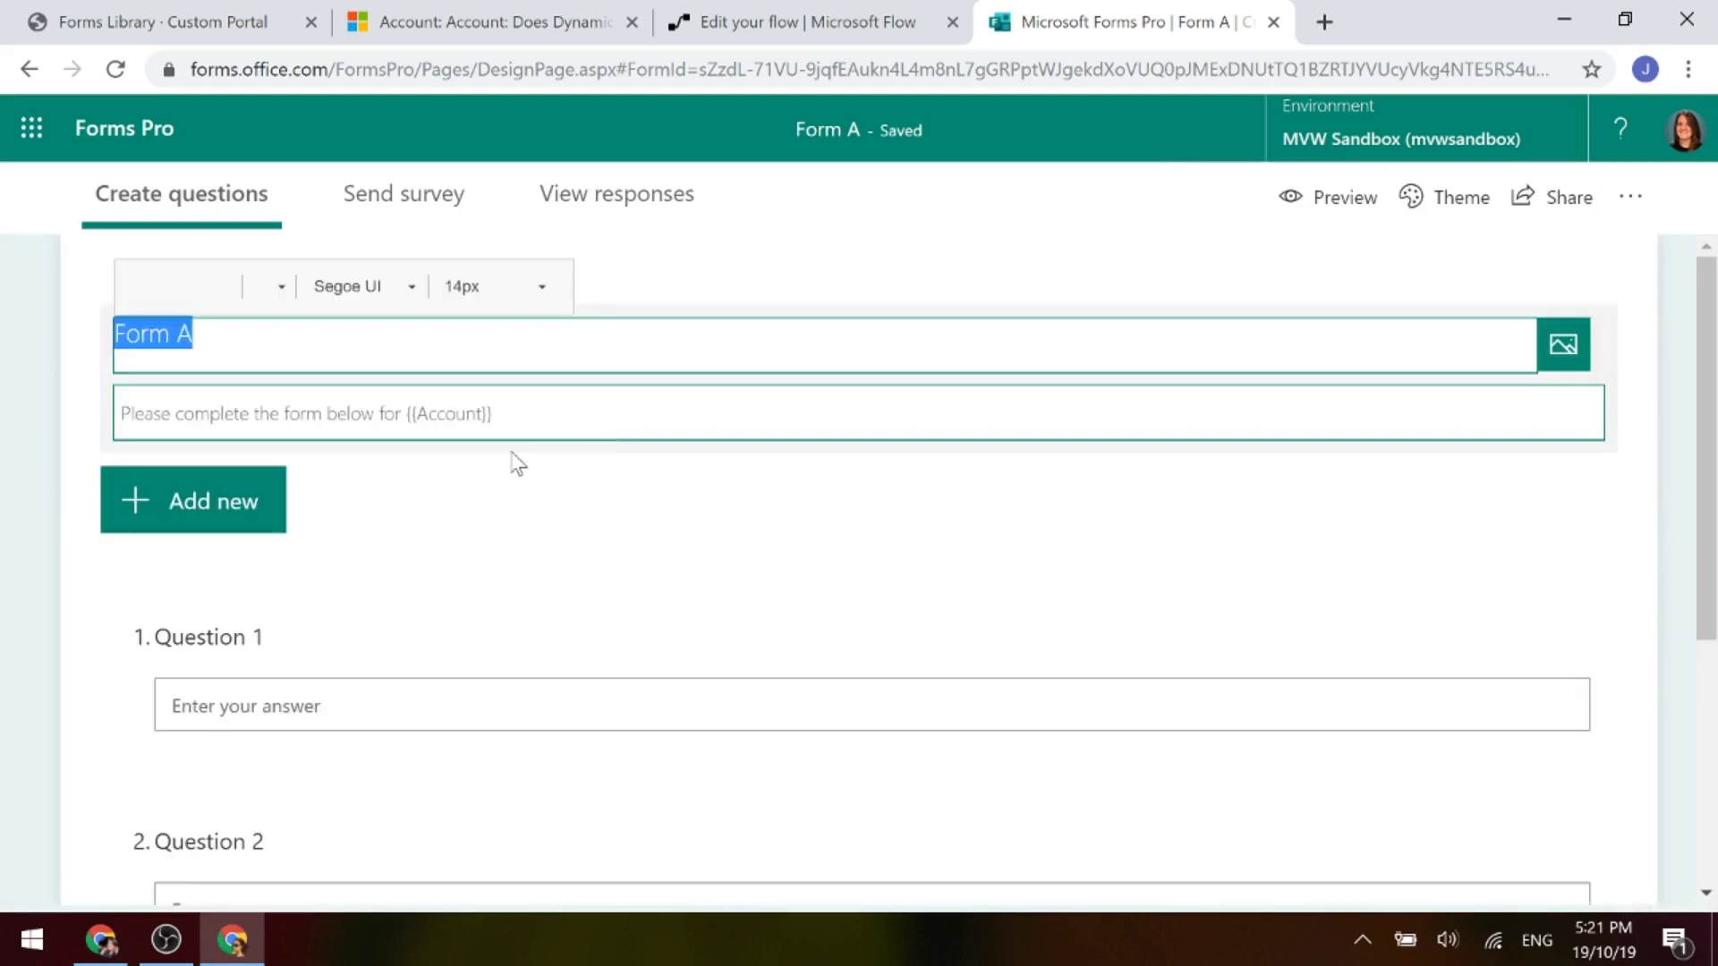
left_click(492, 414)
left_click(494, 413)
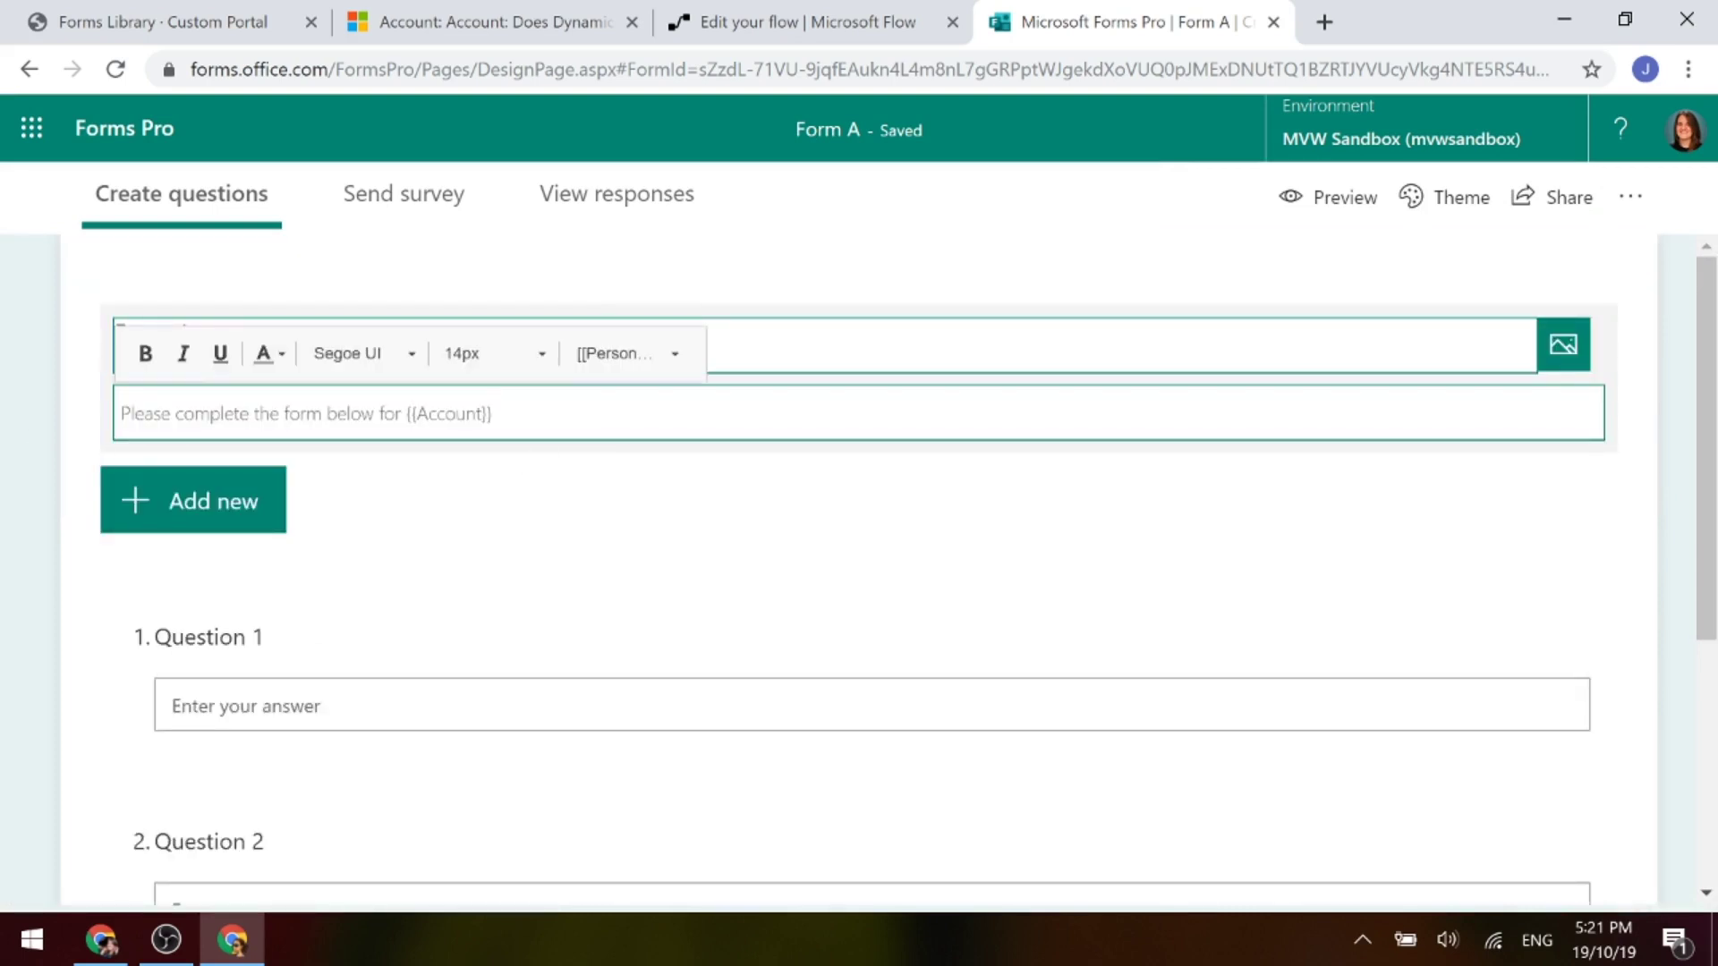
left_click(662, 356)
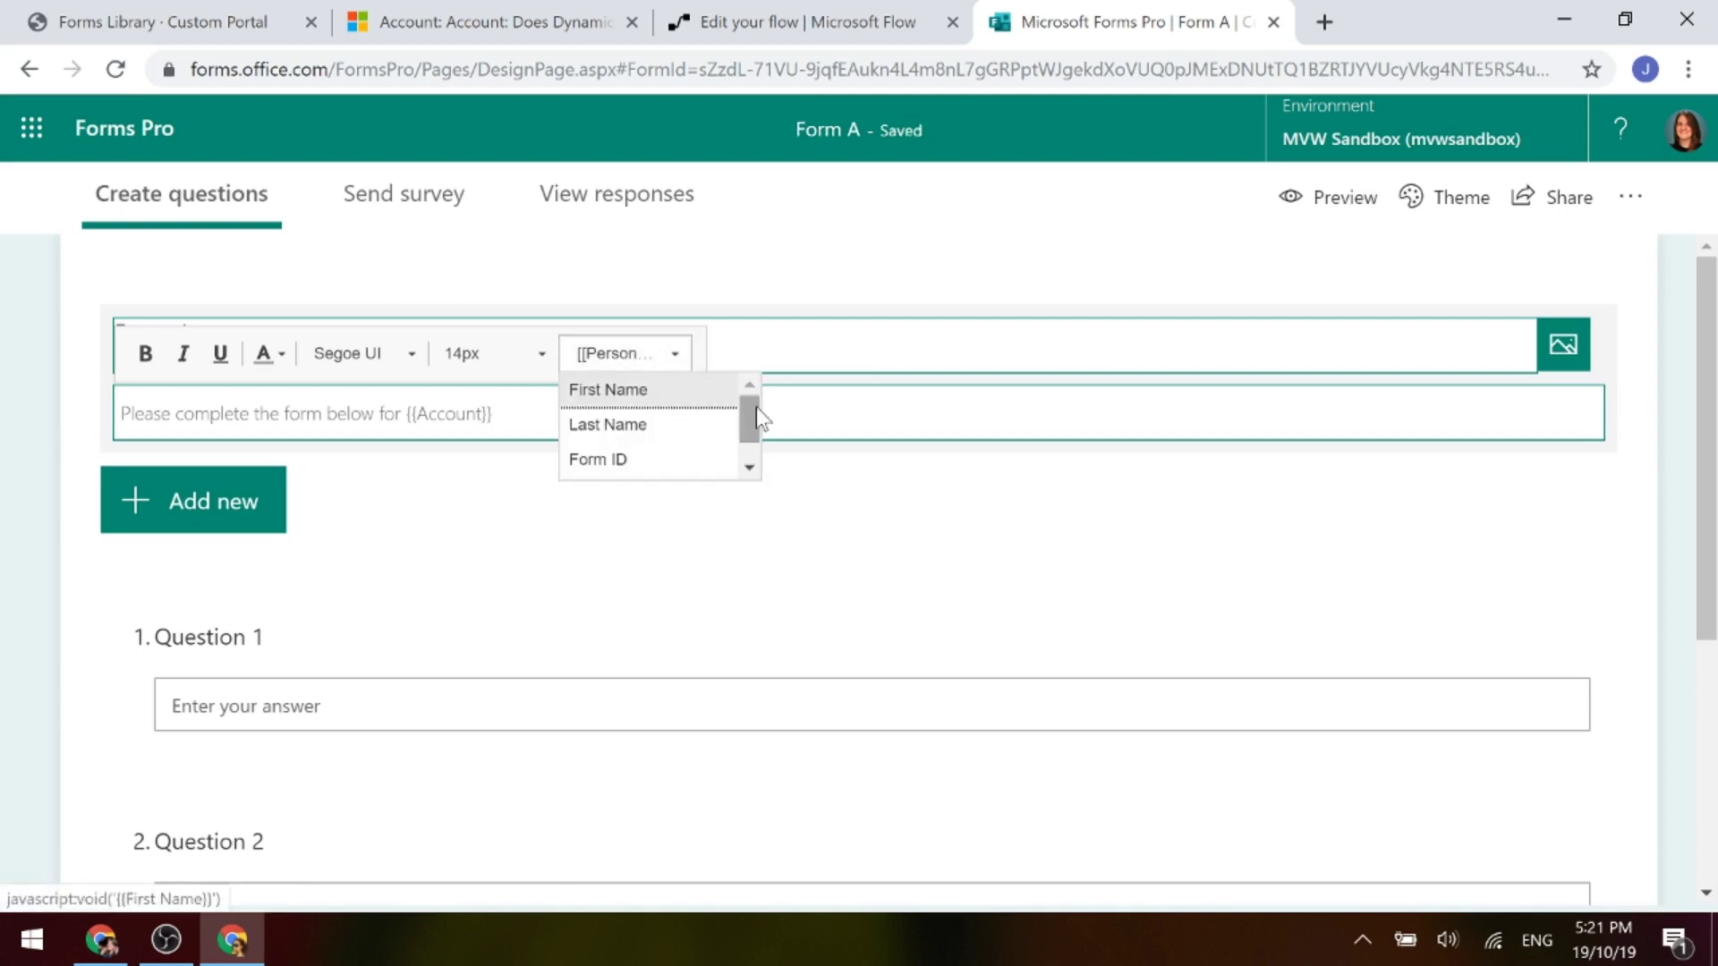
left_click_drag(758, 418, 755, 441)
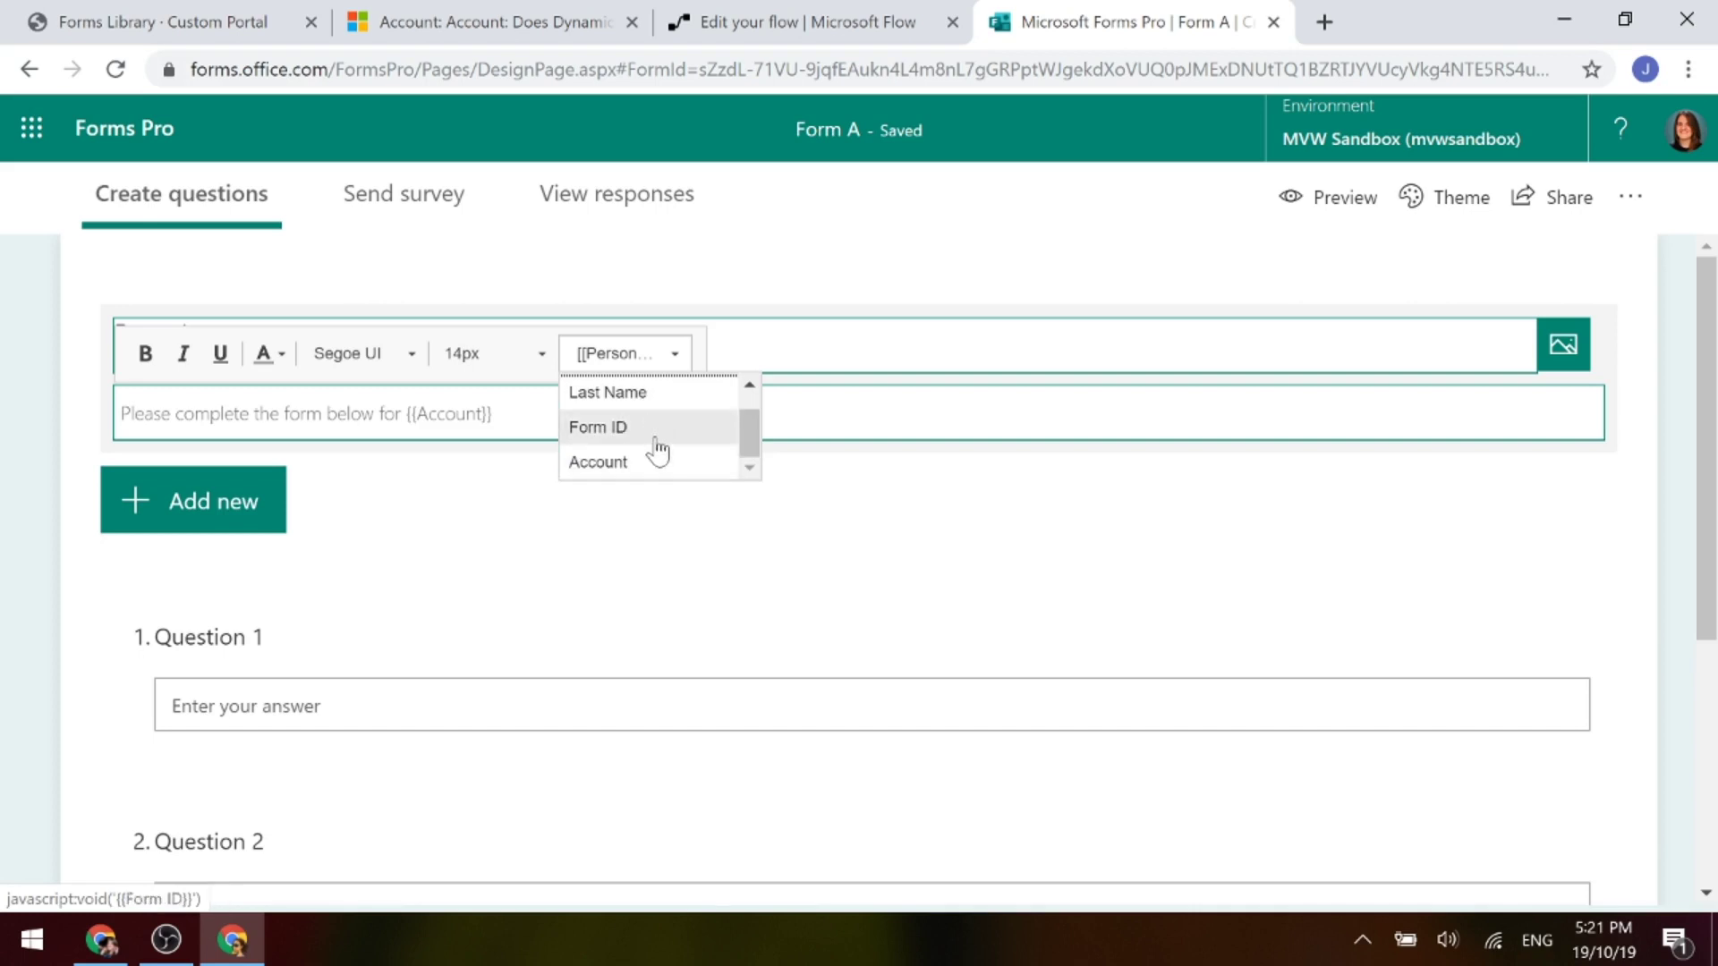
left_click(528, 416)
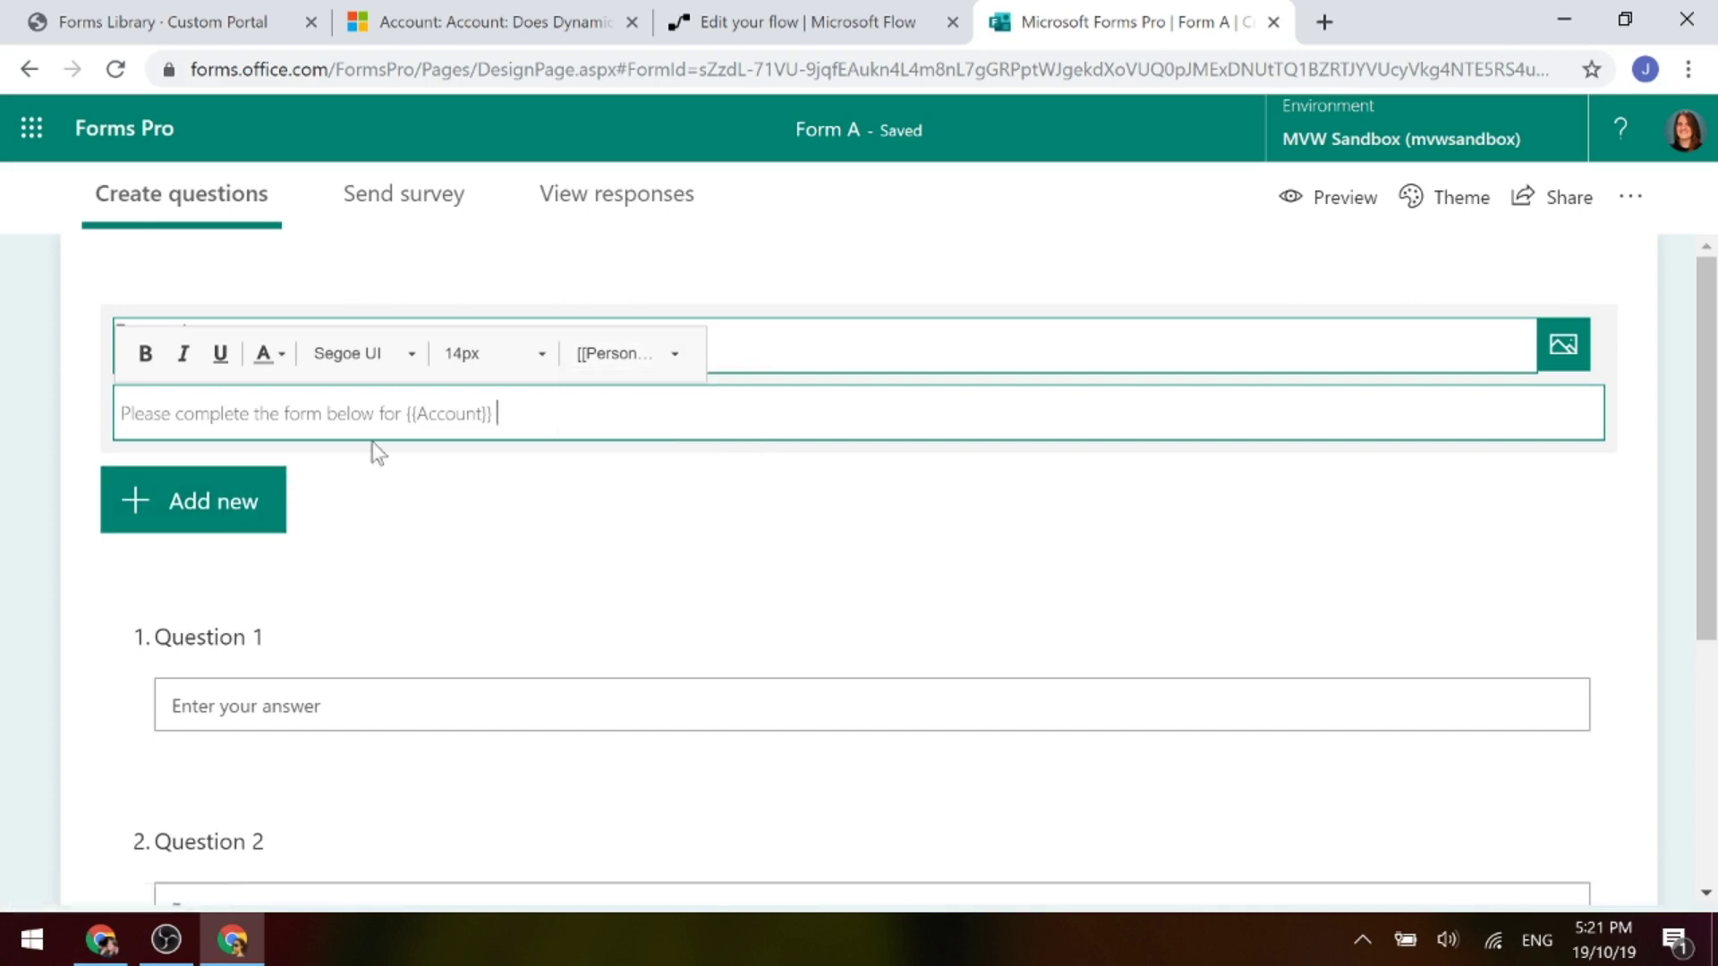
left_click(45, 435)
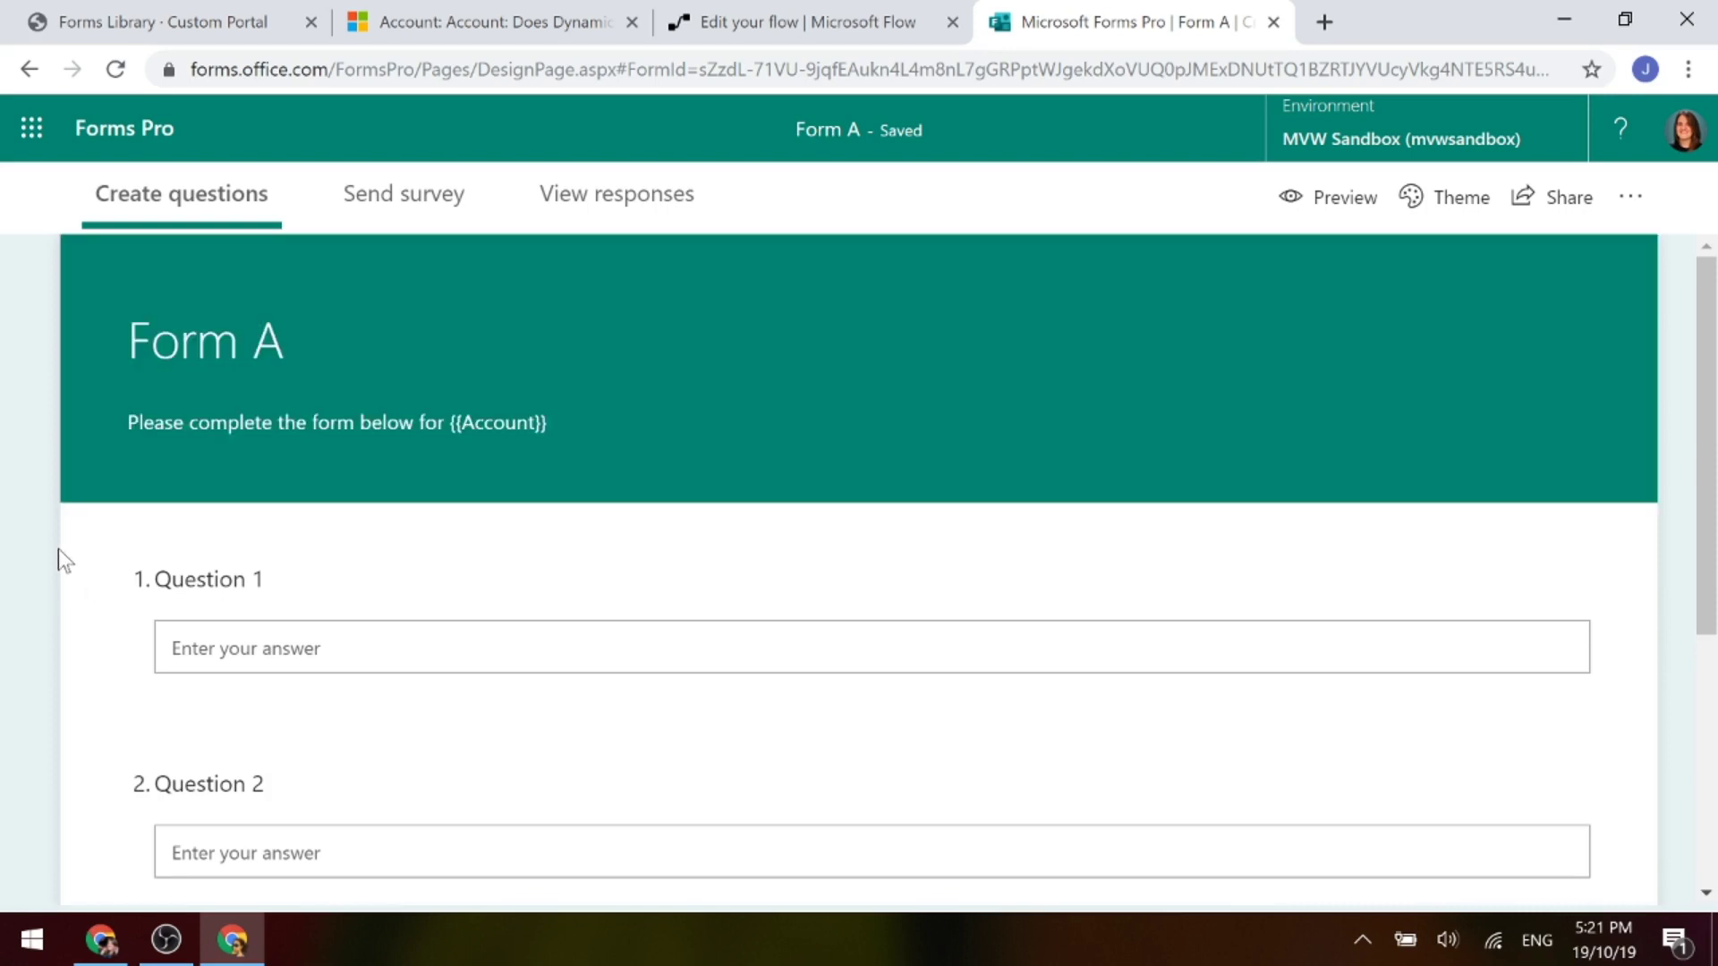
scroll(57, 549, "down", 3)
scroll(58, 551, "up", 3)
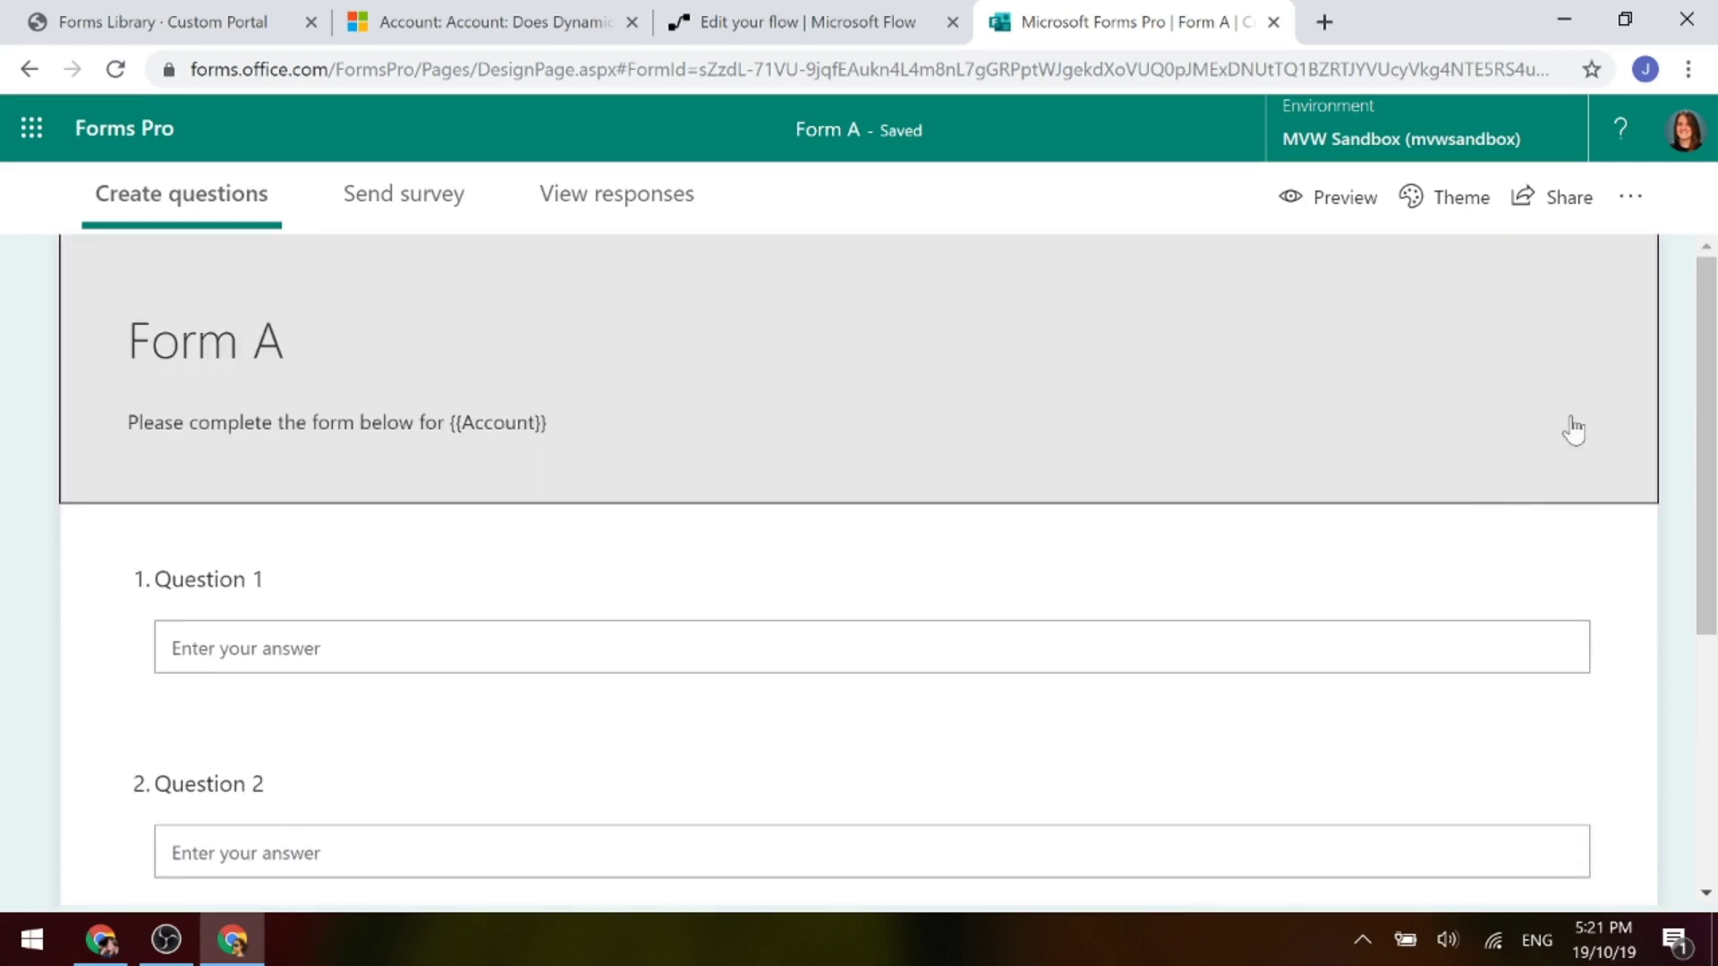
Switch to Microsoft Flow and examine the record-updated trigger with its advanced options, checking the Generate New Forms field on the Dynamics 365 account
left_click(712, 22)
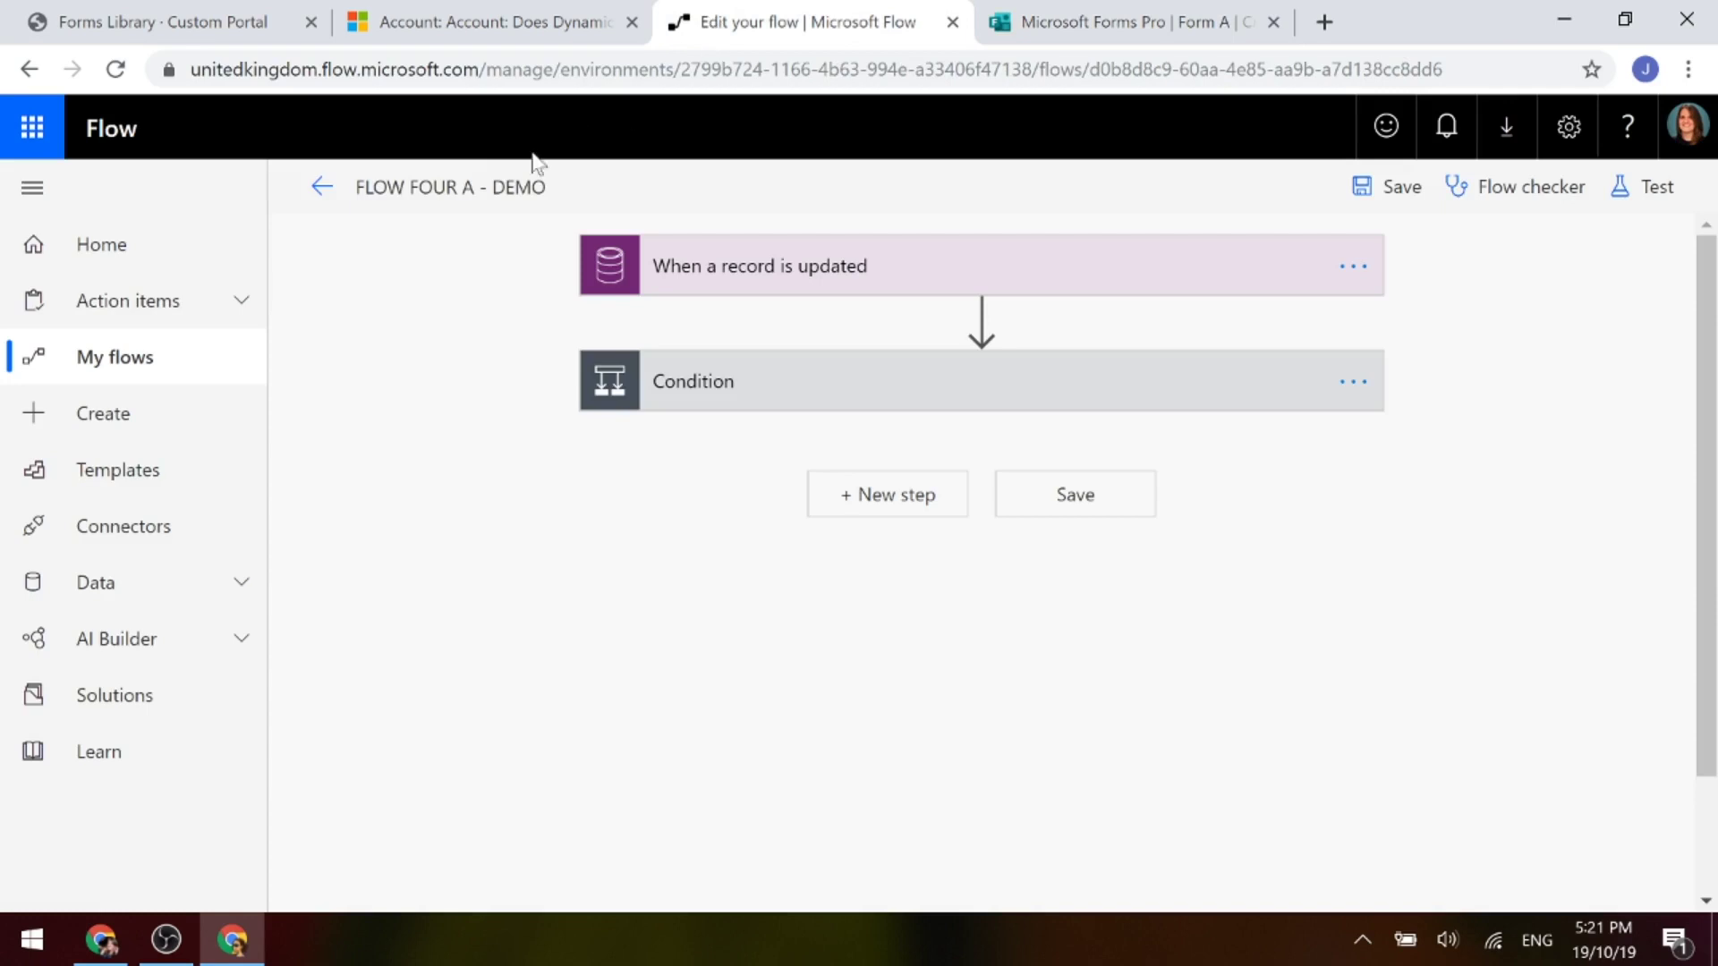
left_click(770, 281)
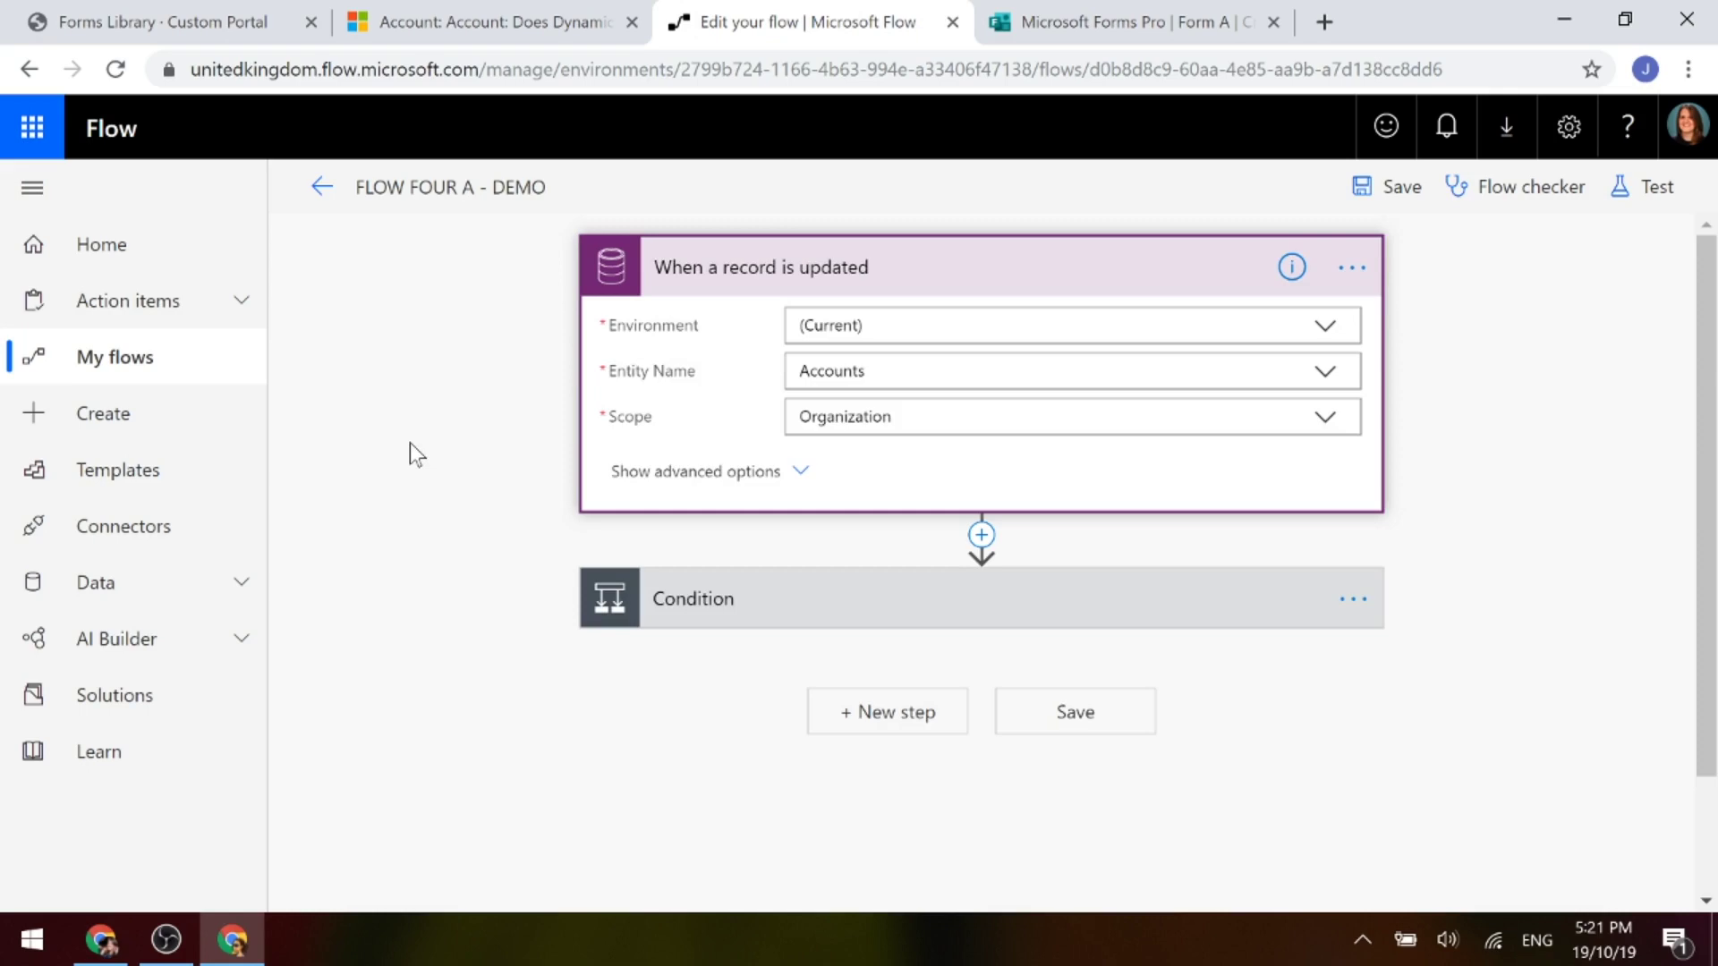
left_click(447, 23)
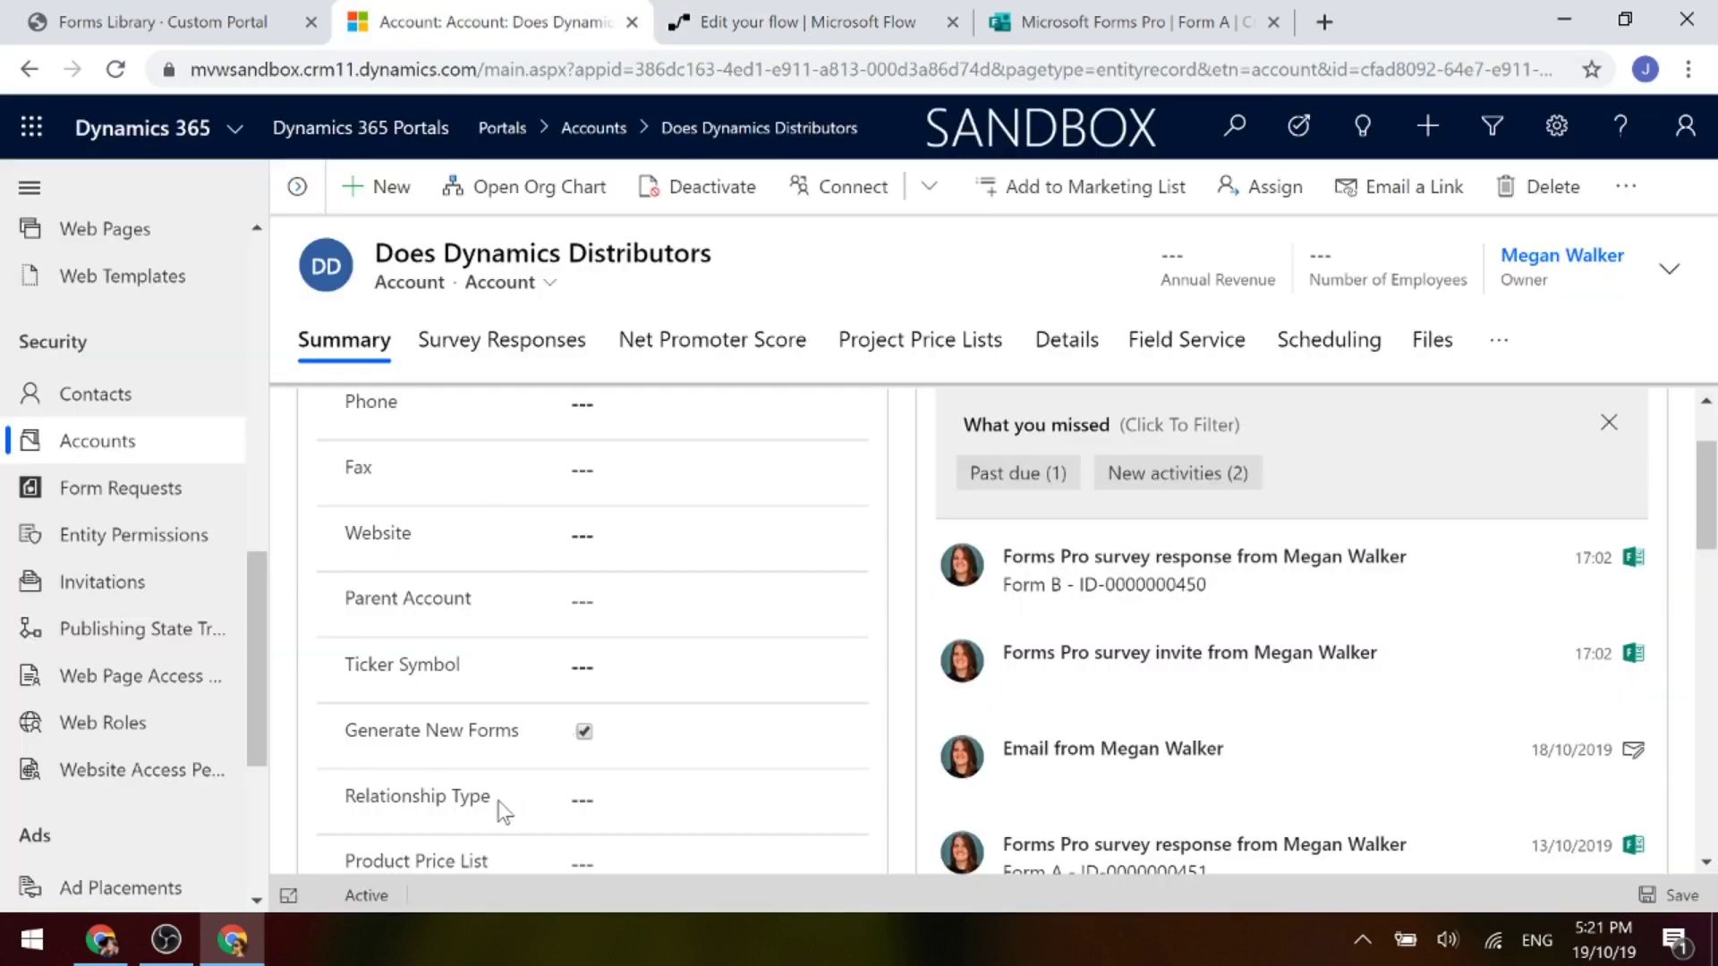
left_click(766, 24)
left_click(702, 478)
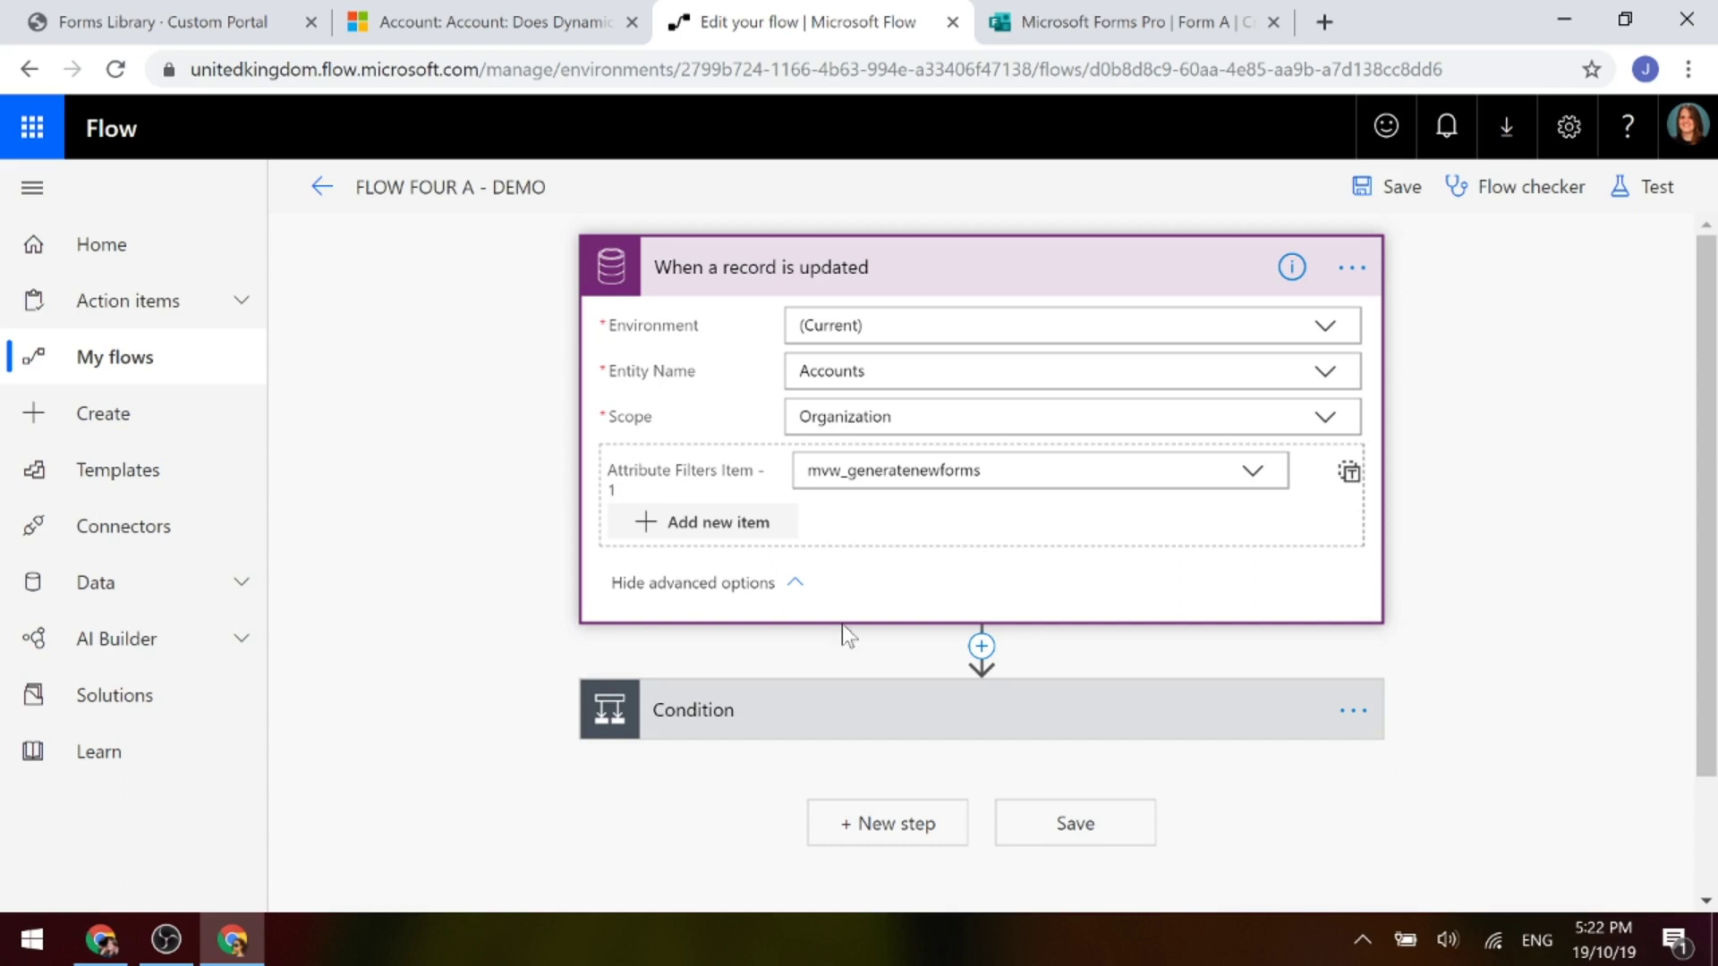
Expand the flow's Condition and examine its Generate New Forms rule and the If no branch
left_click(729, 719)
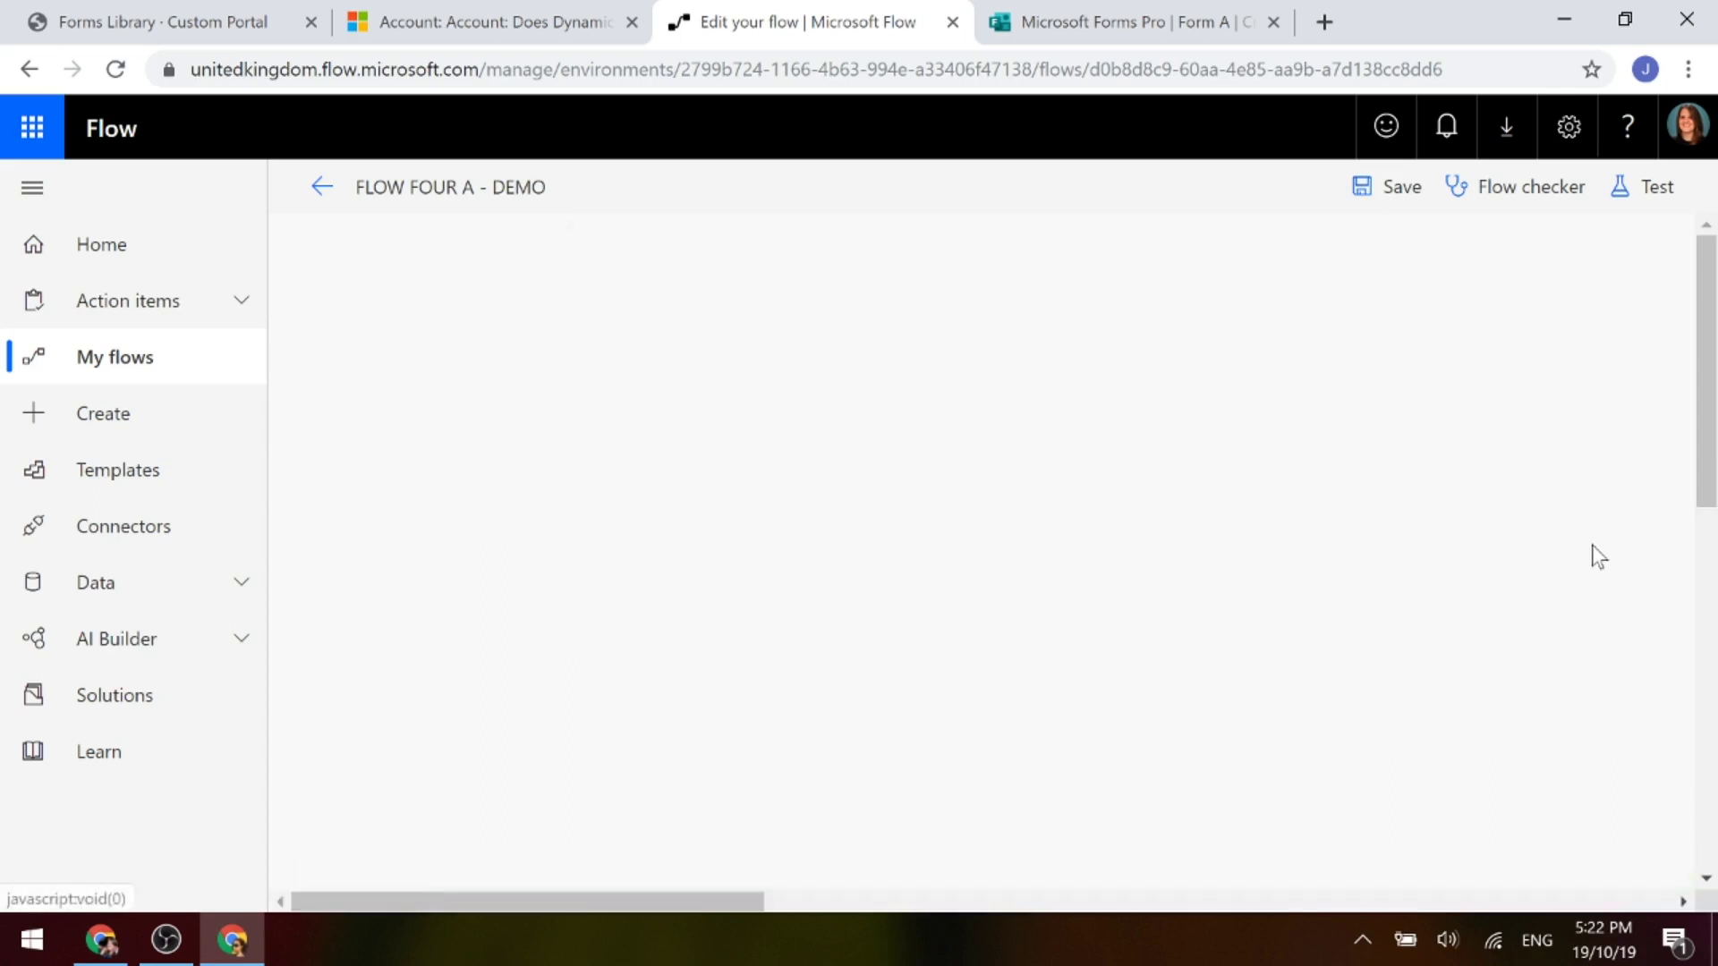
left_click_drag(530, 902, 932, 904)
key("ctrl+minus")
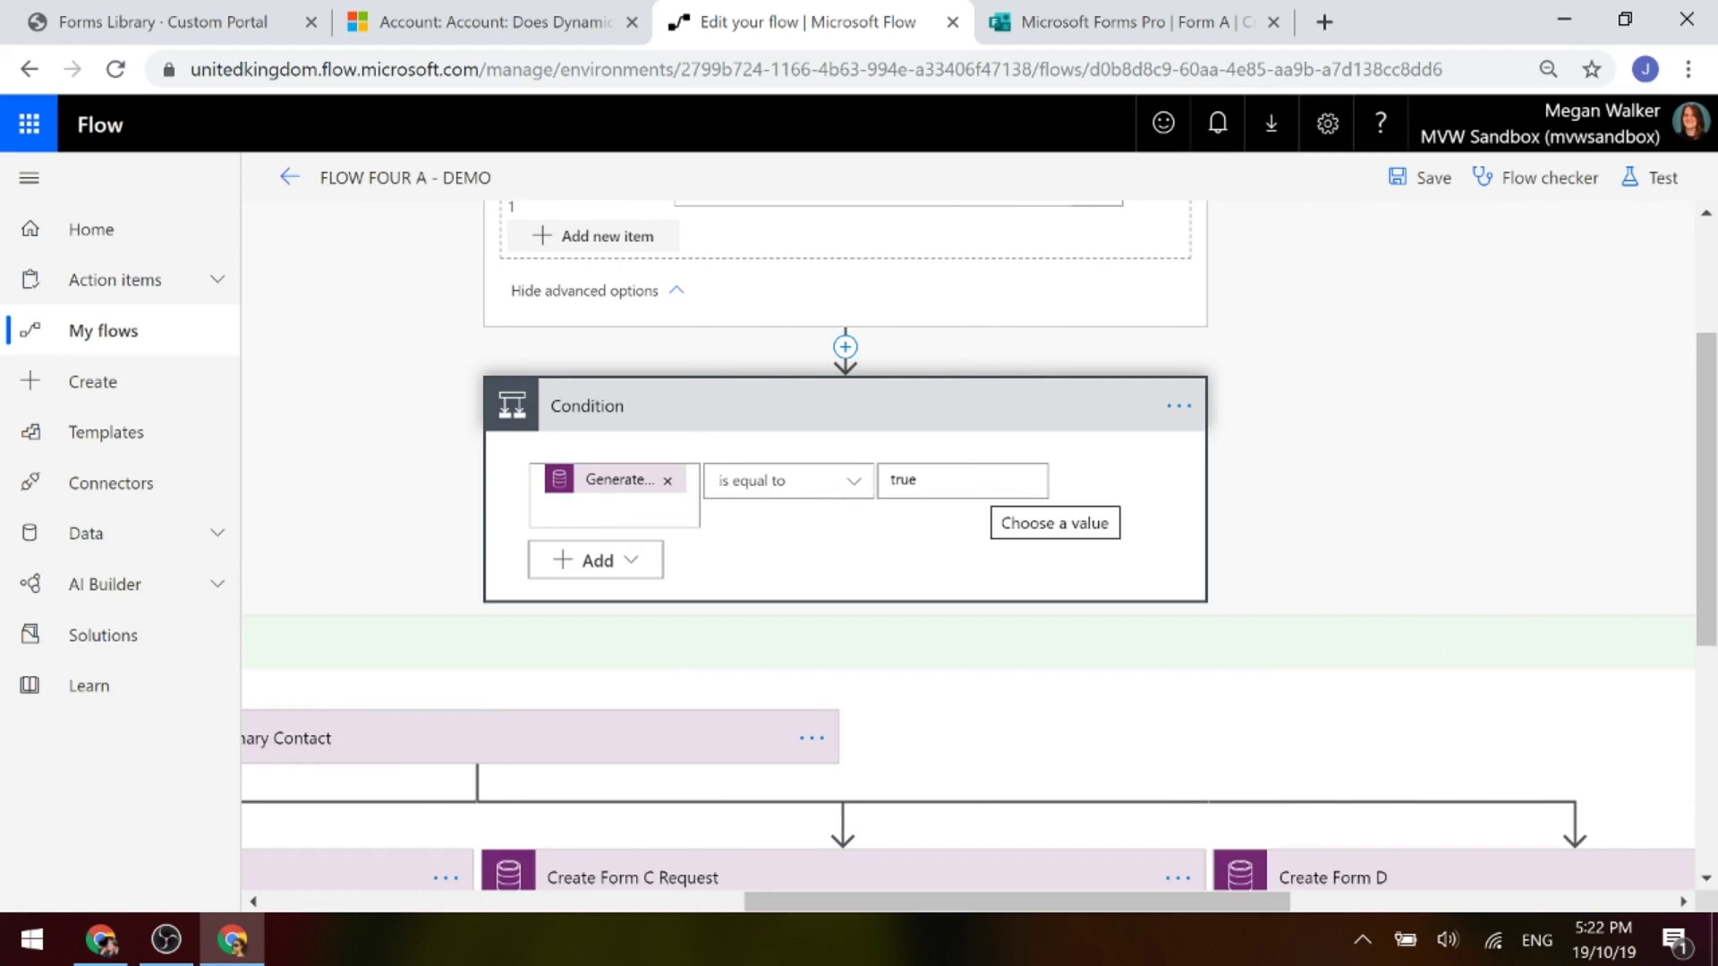
left_click_drag(979, 902, 1361, 902)
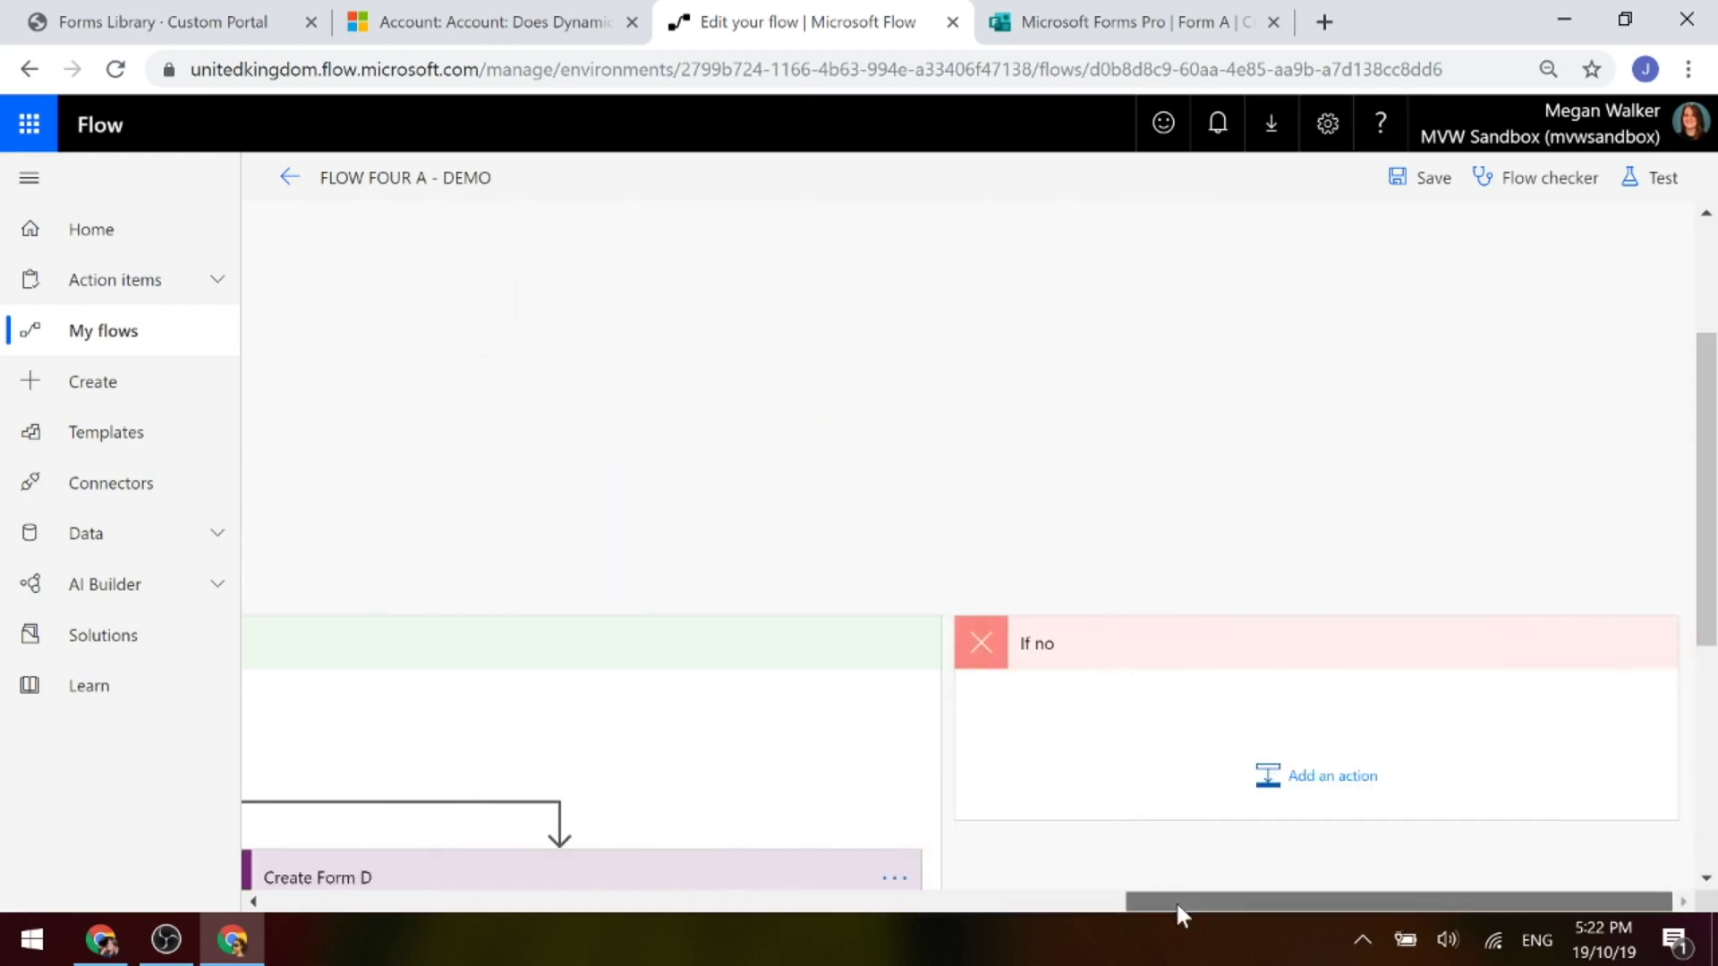
left_click_drag(1178, 902, 552, 900)
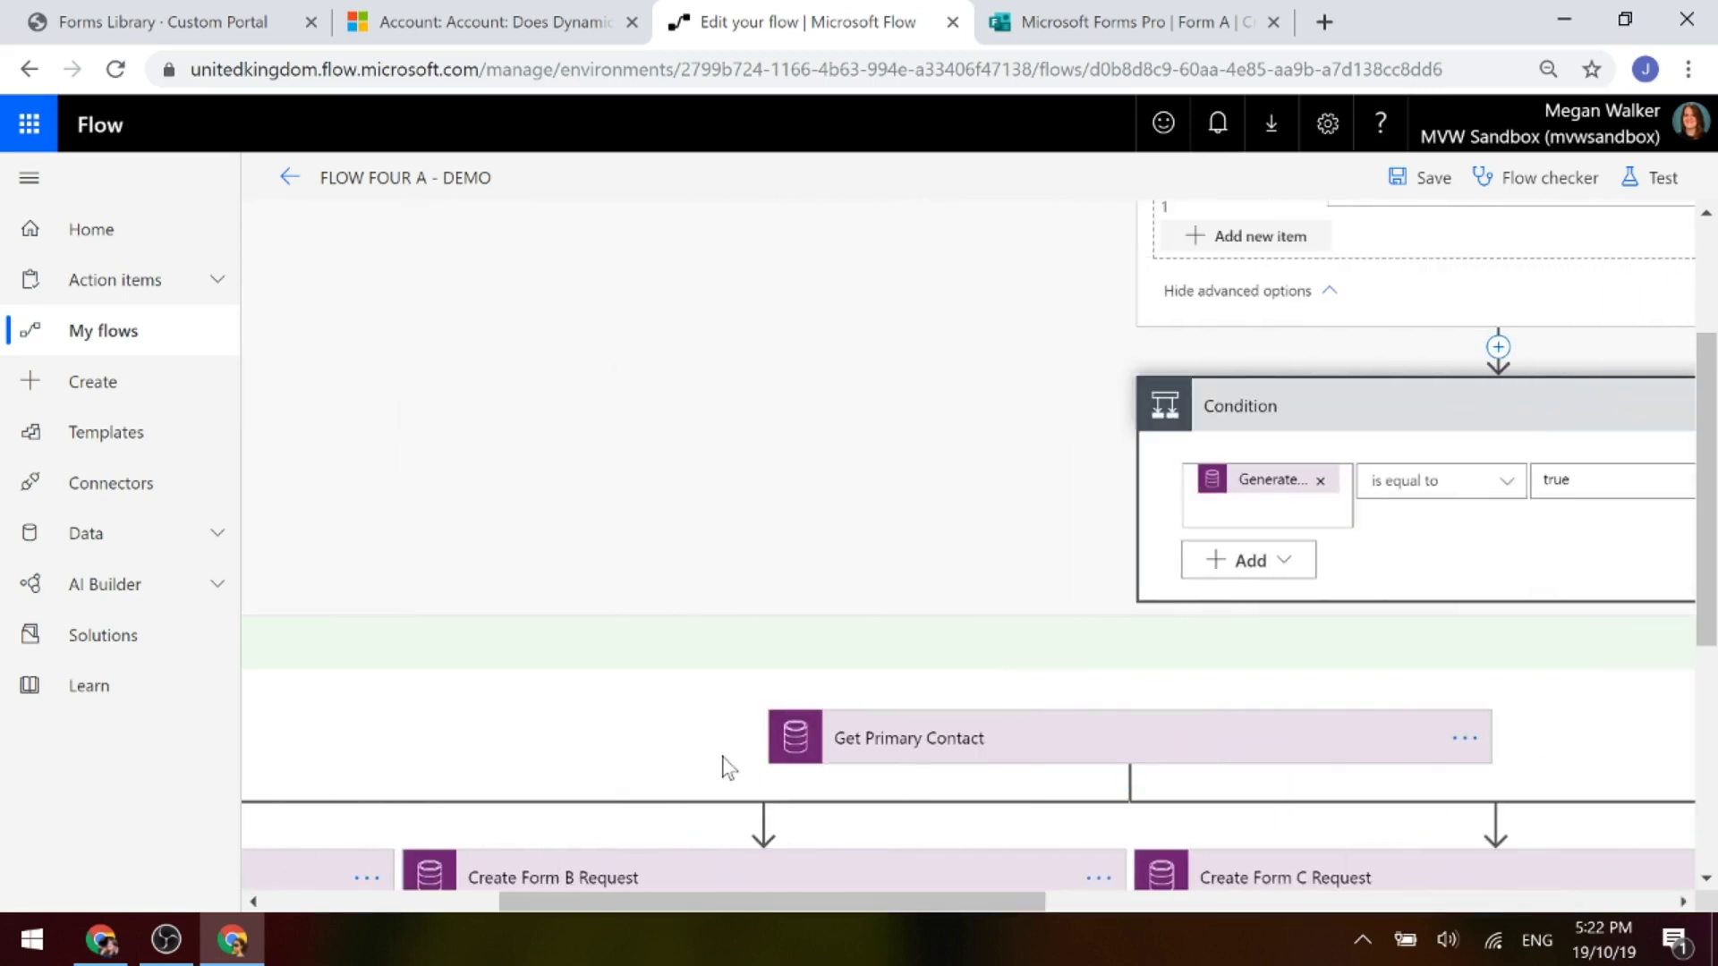
Expand the Get Primary Contact action in the If yes branch and examine its entity and item identifier
scroll(728, 767, "down", 1)
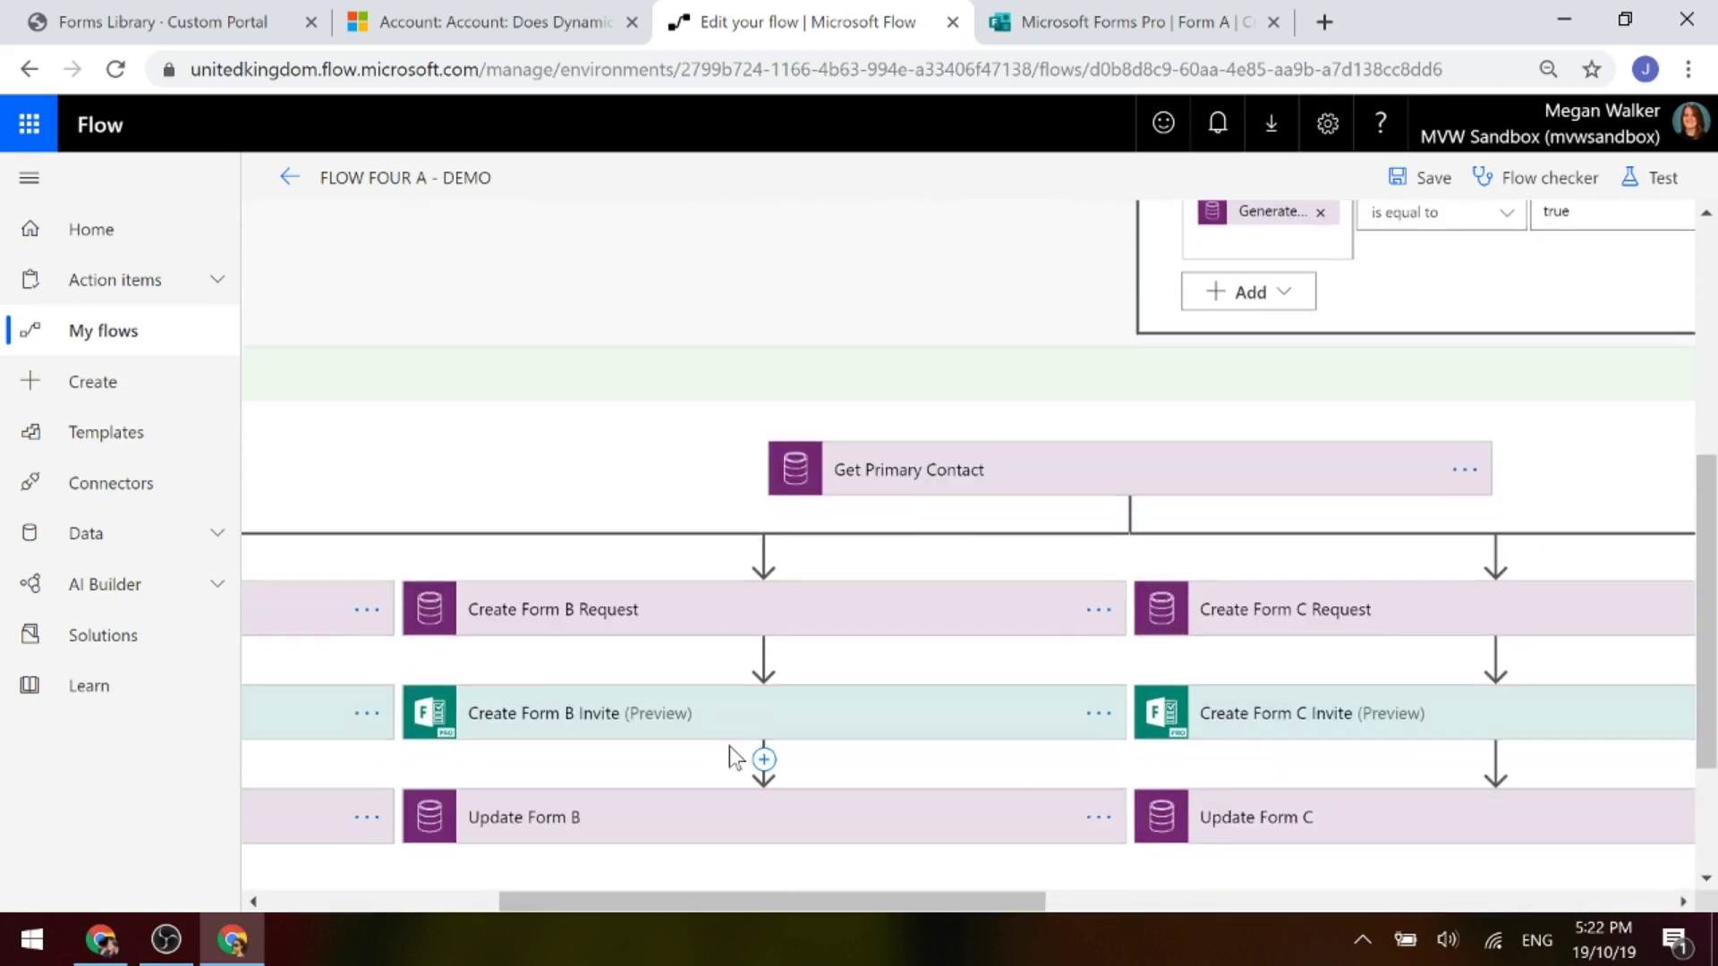
left_click(894, 488)
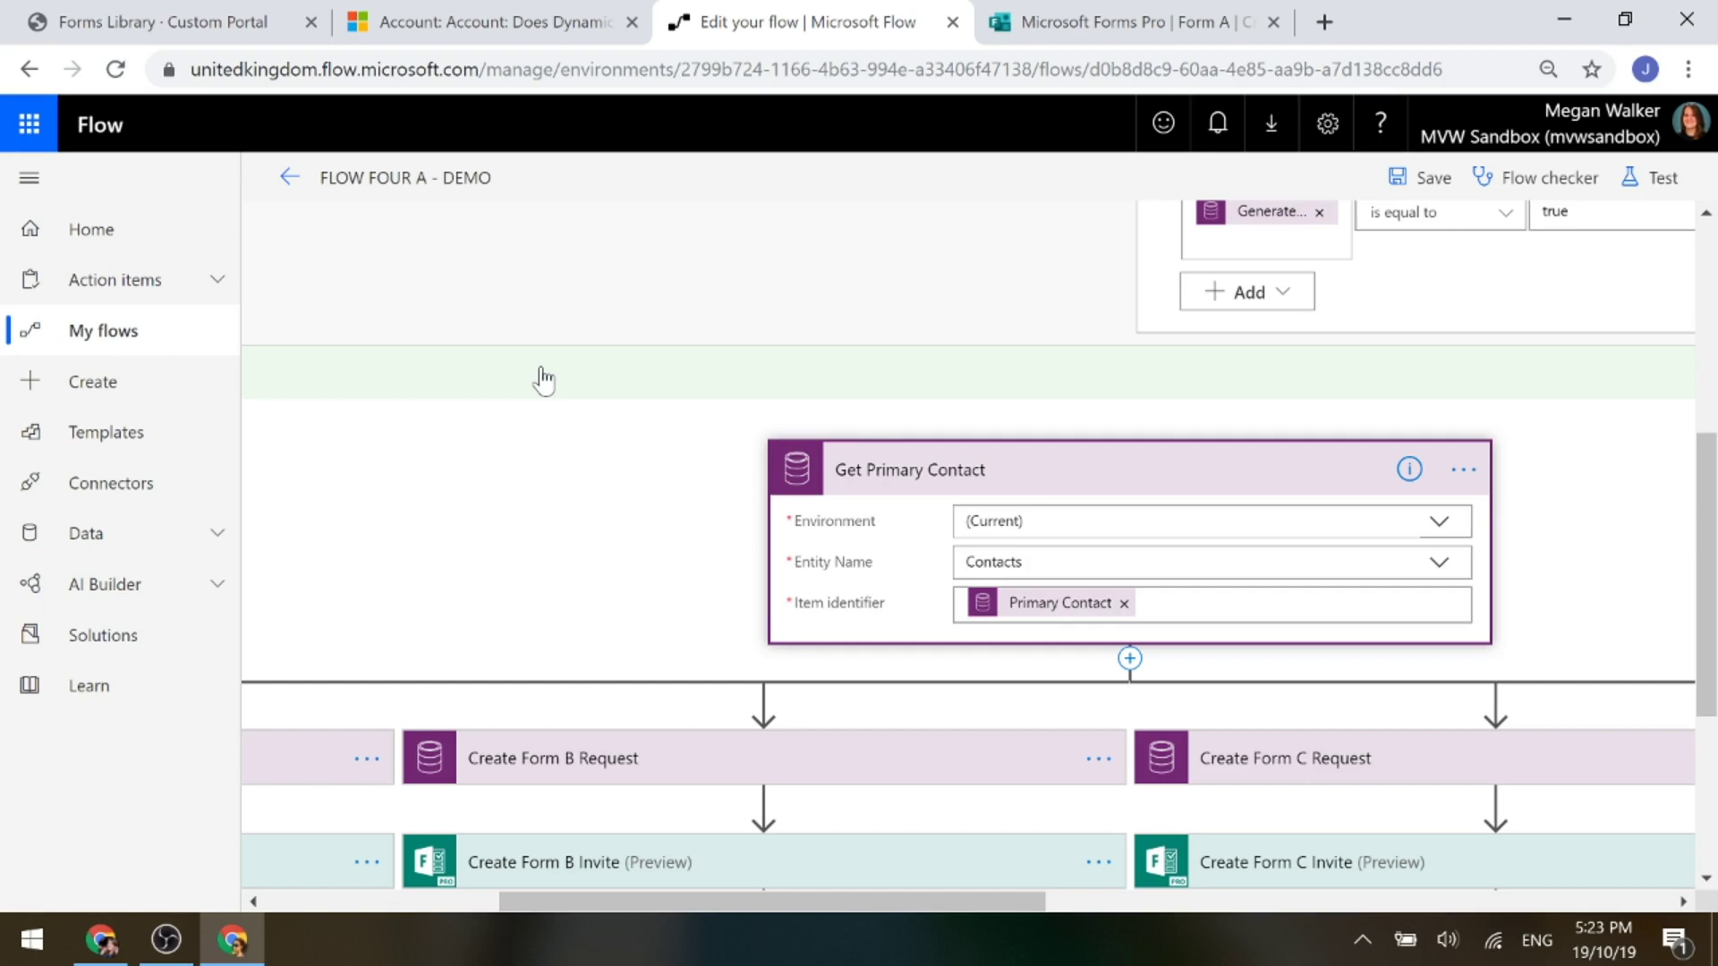
scroll(601, 505, "down", 1)
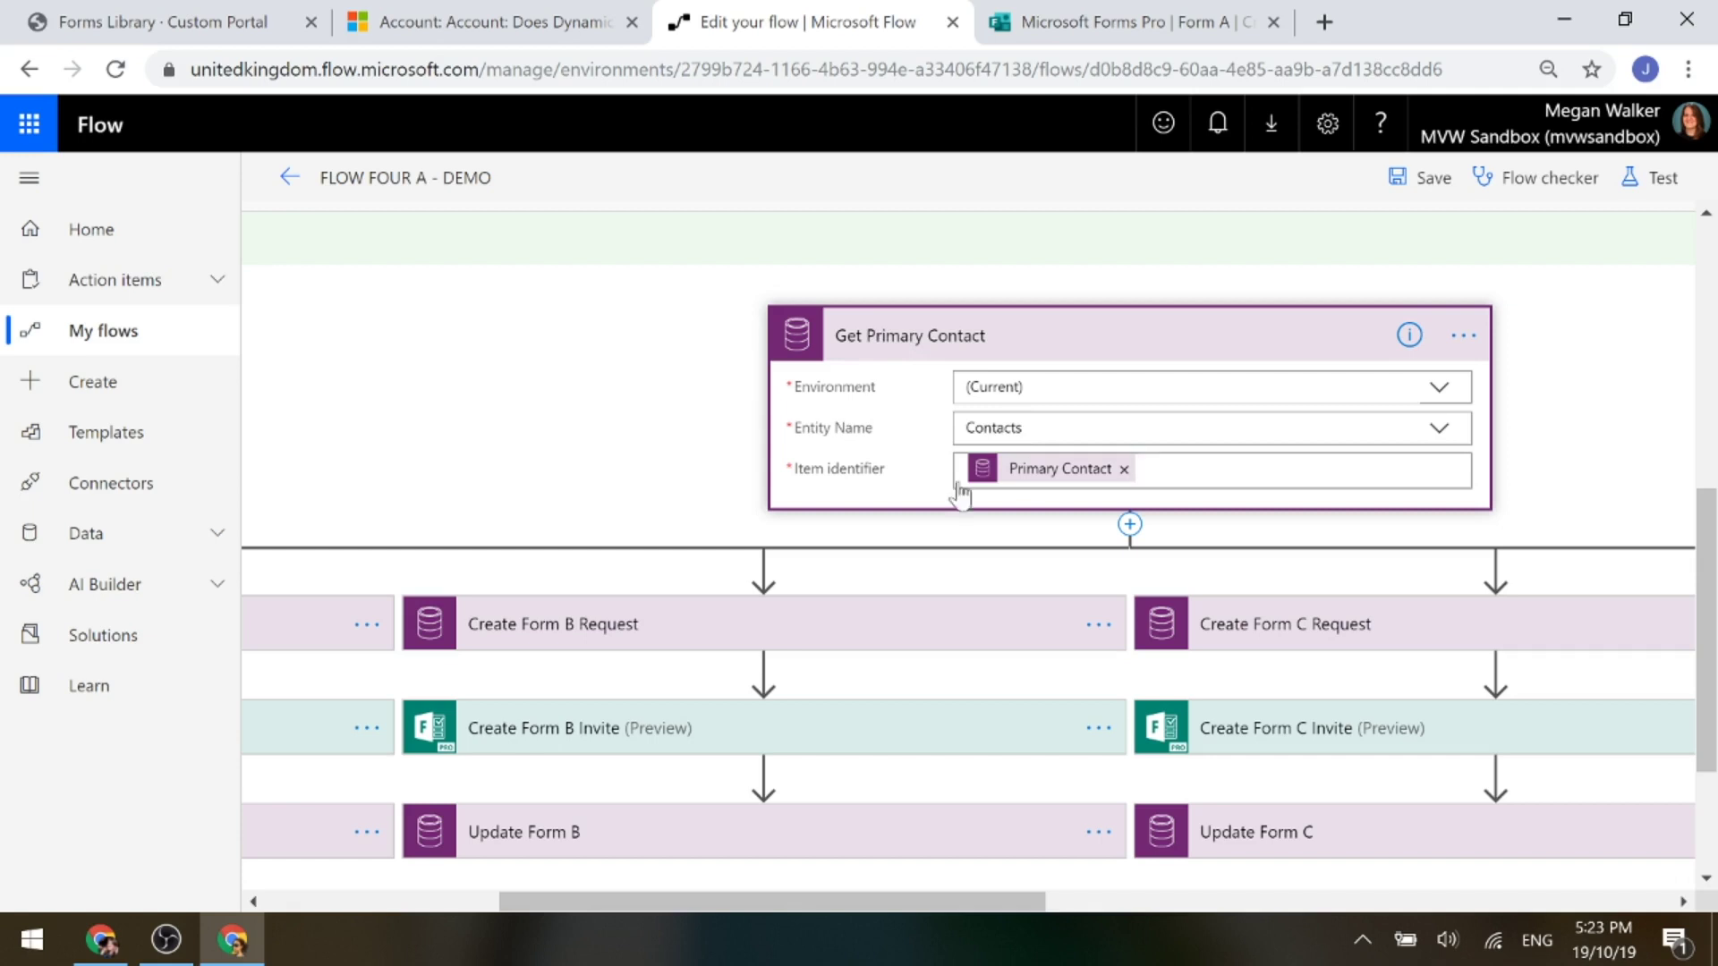
mouse_move(1023, 487)
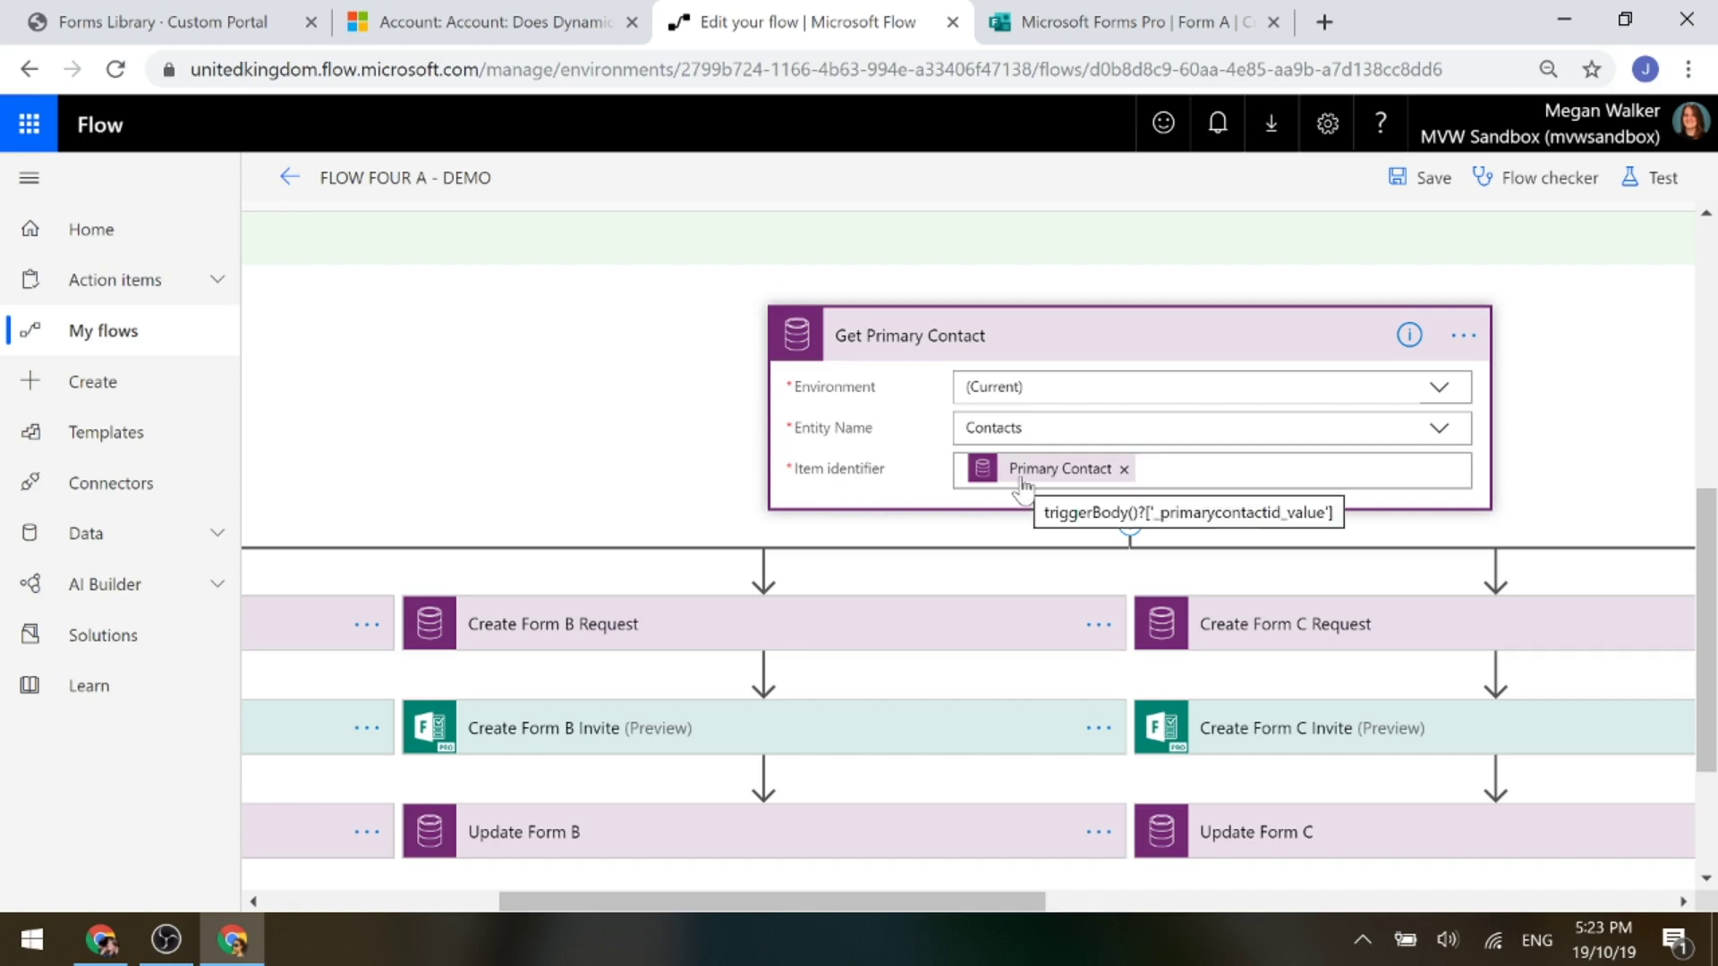
Examine the parallel Form A branch with its request, invite and update actions
left_click_drag(702, 904, 539, 909)
scroll(447, 671, "down", 2)
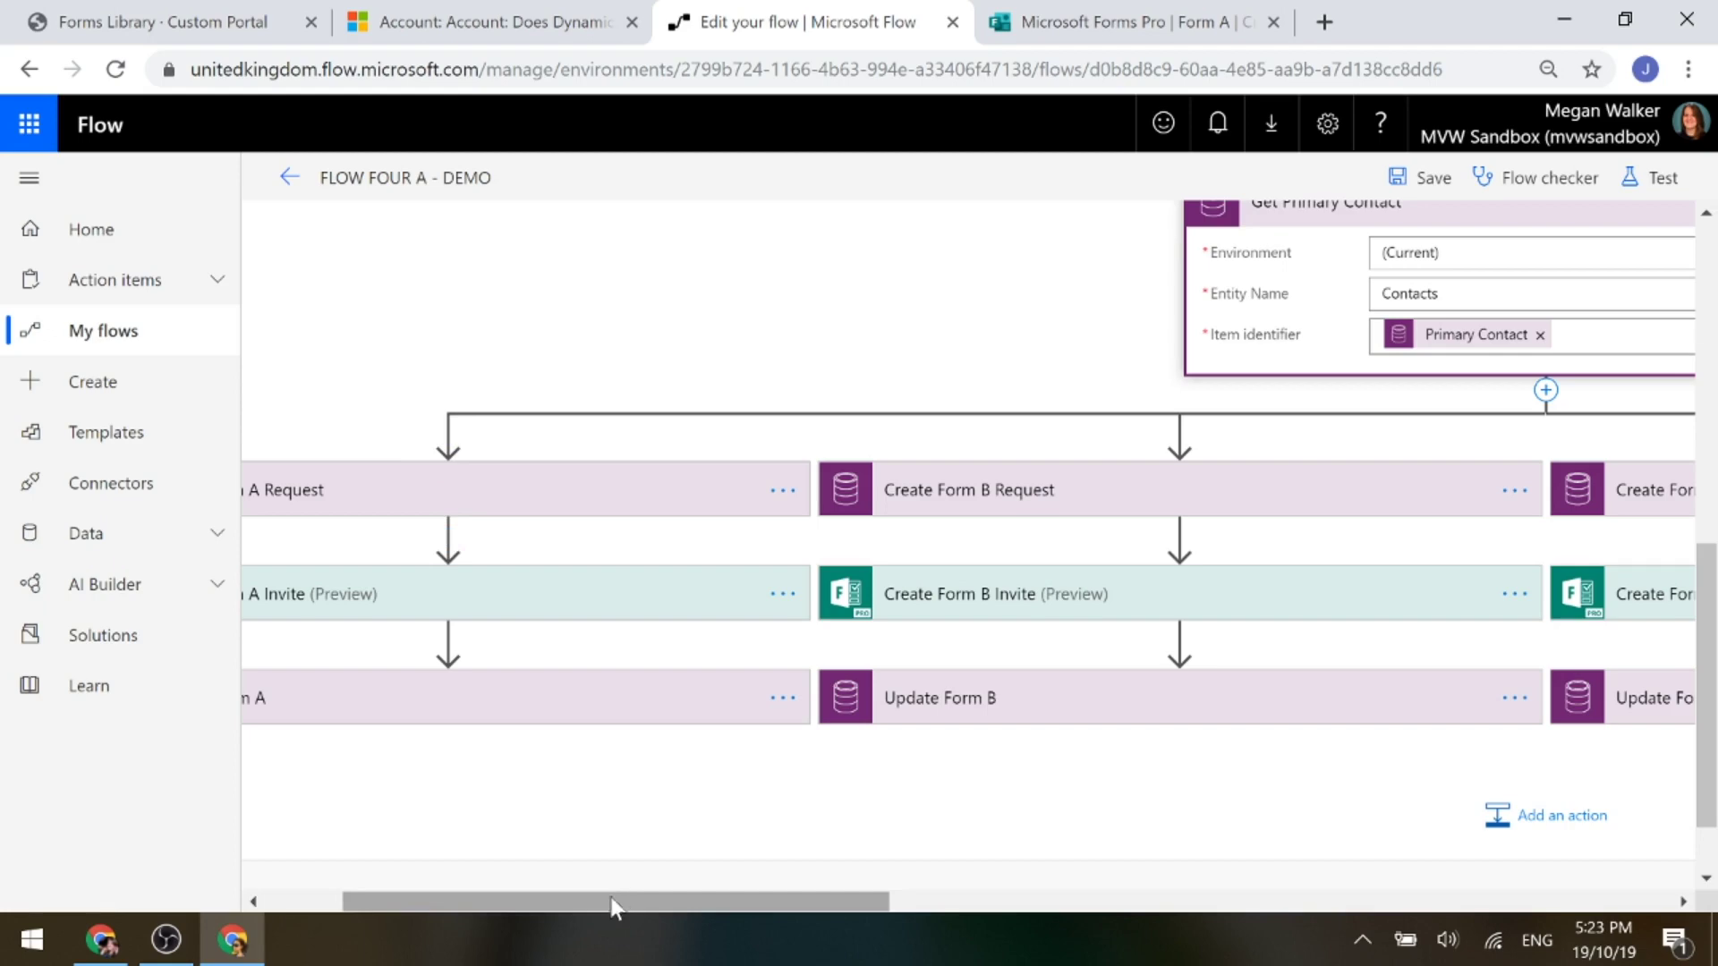
left_click_drag(602, 909, 525, 904)
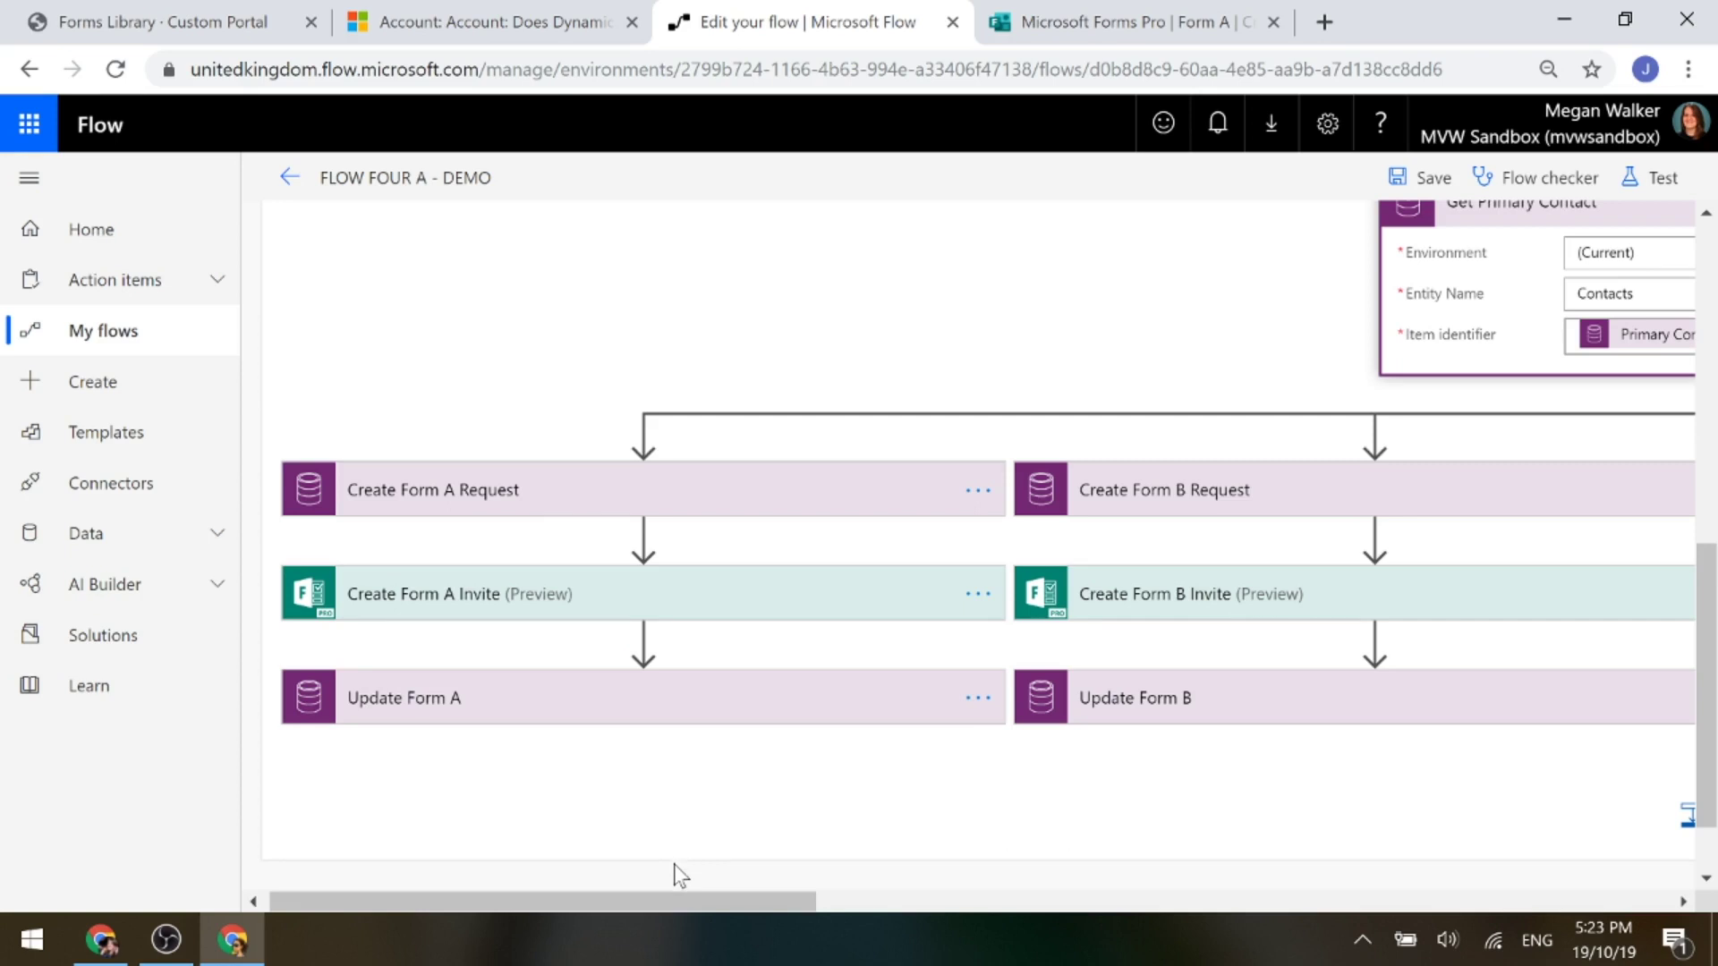
Expand the Create Form A Request action with its advanced options and examine its Form Requests fields
scroll(594, 656, "down", 1)
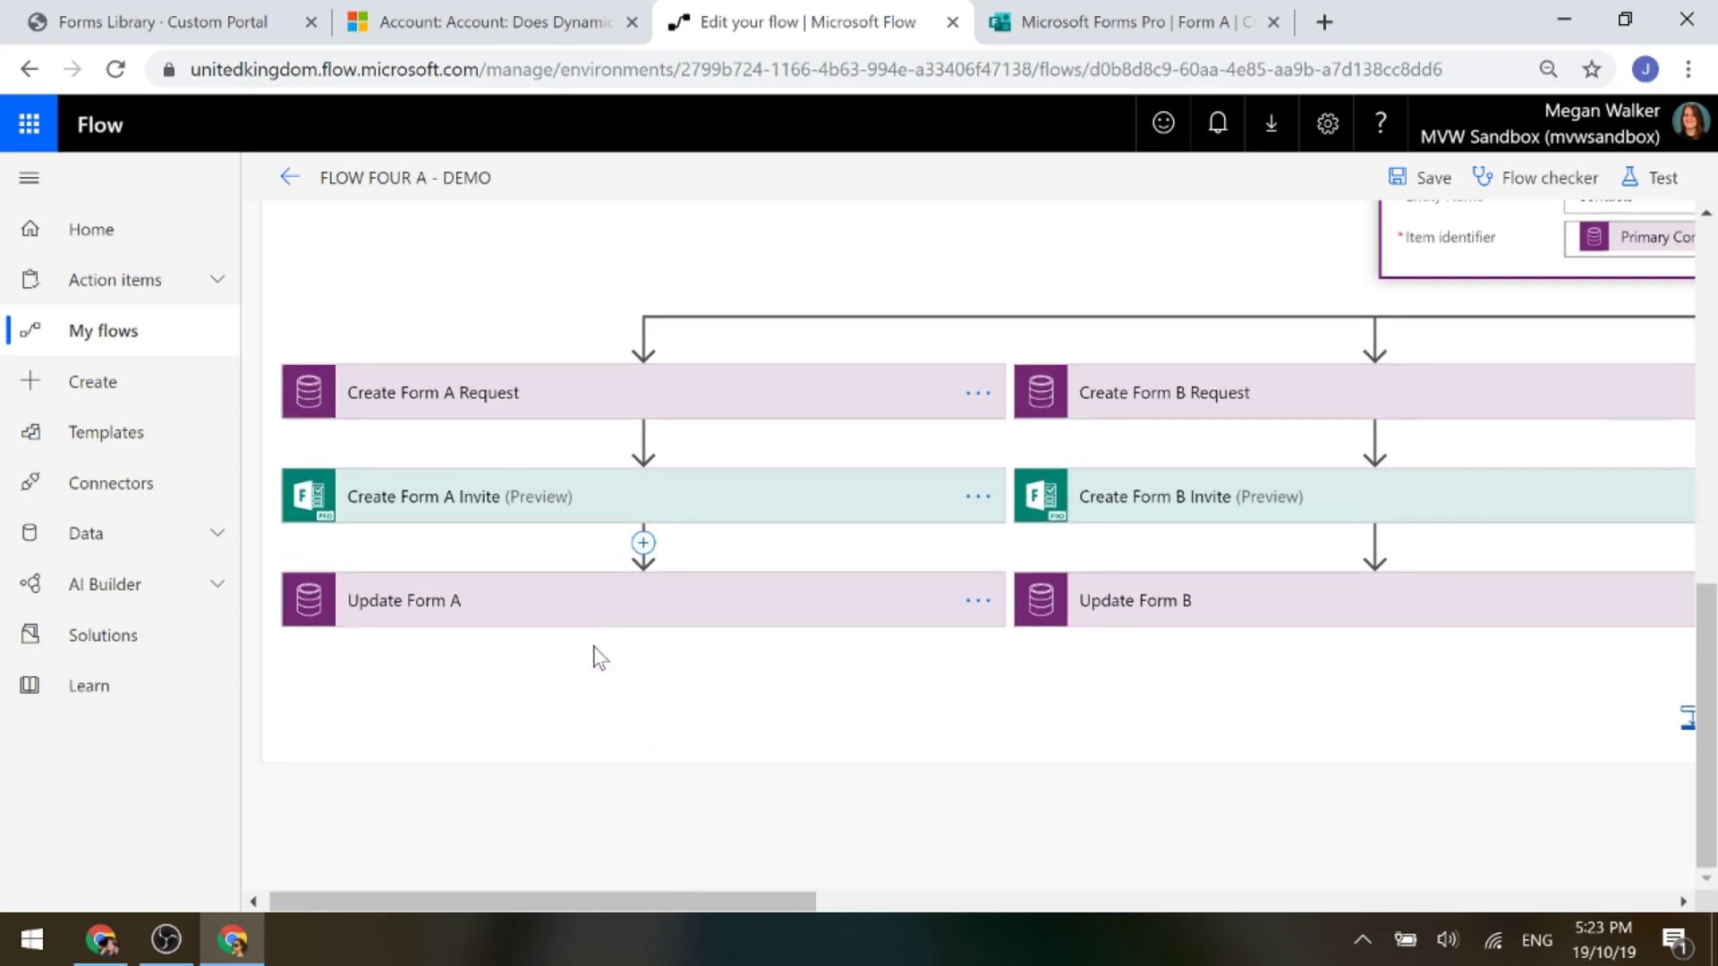
left_click(492, 411)
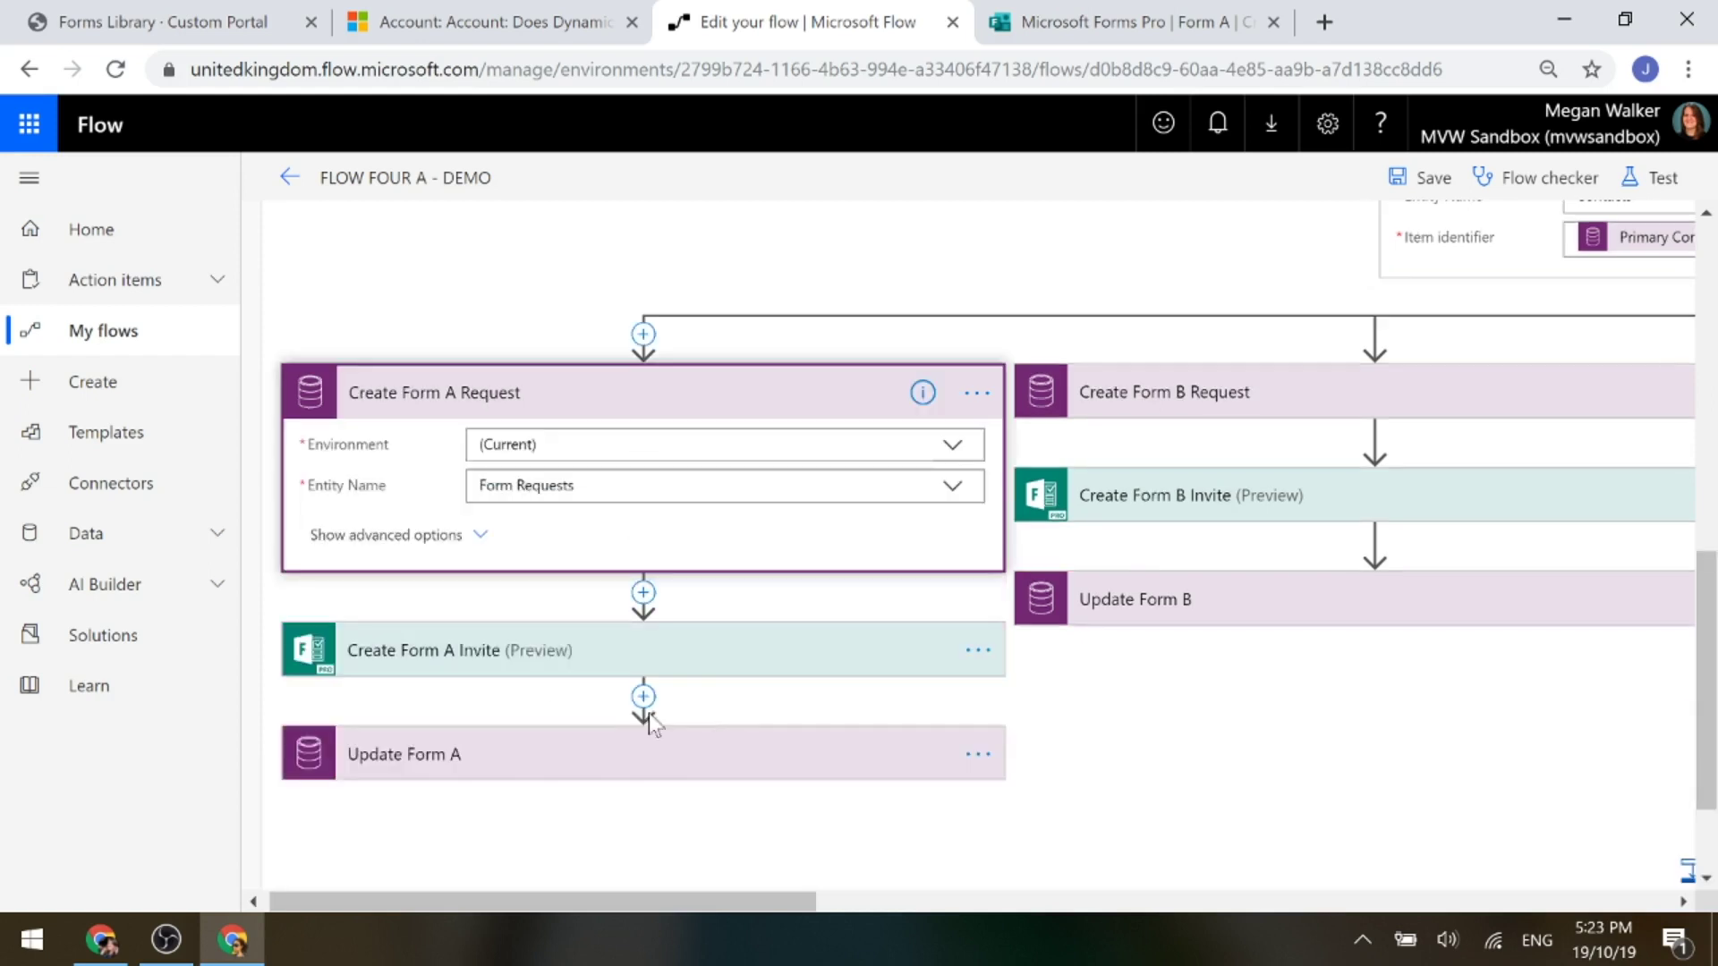
left_click(410, 536)
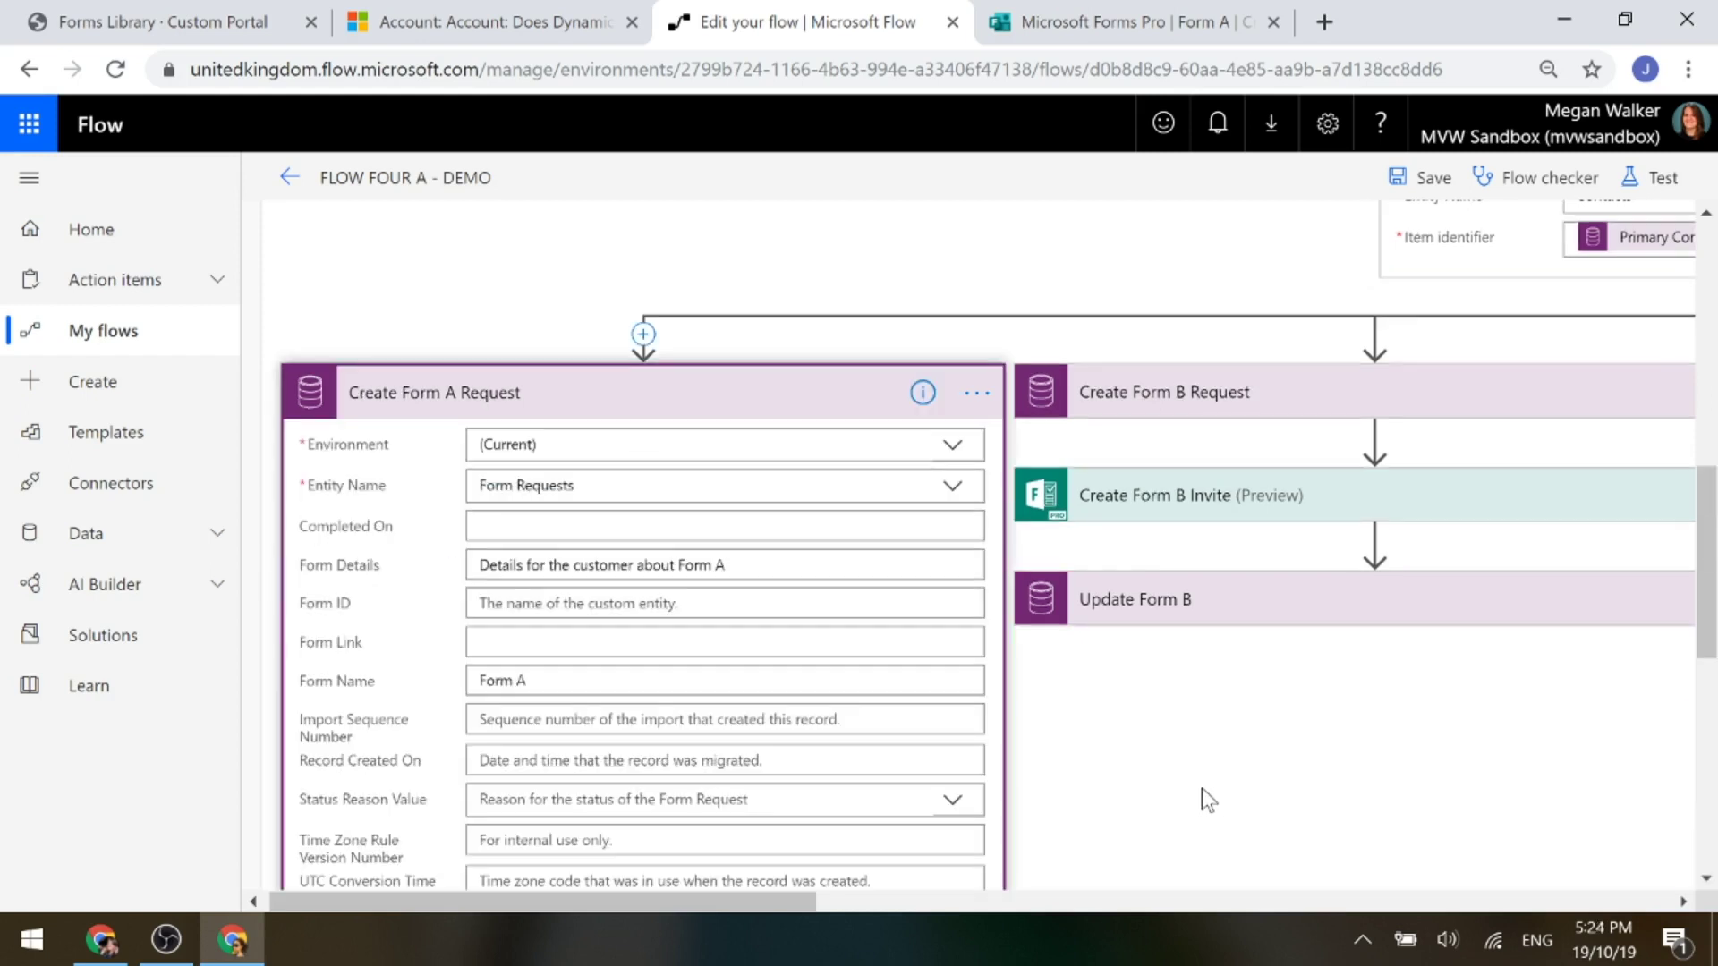
Check the portal's Forms Library page and the Form A survey in Forms Pro, and return to the flow in Microsoft Flow
left_click(126, 25)
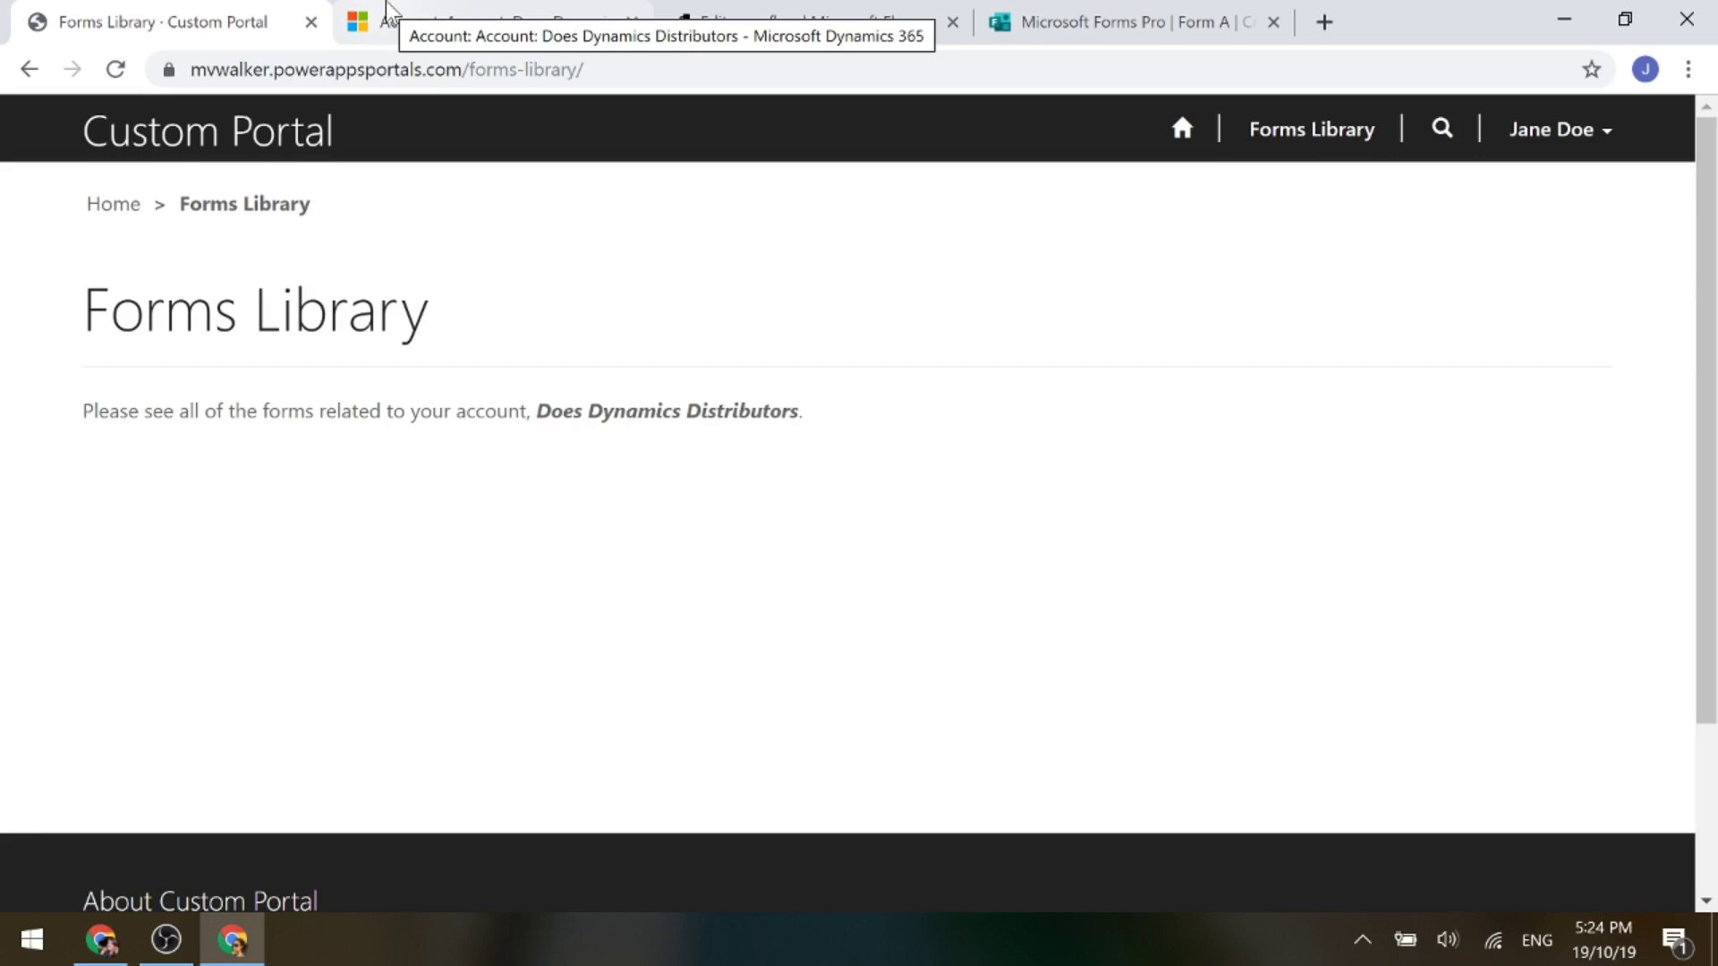
left_click(1092, 20)
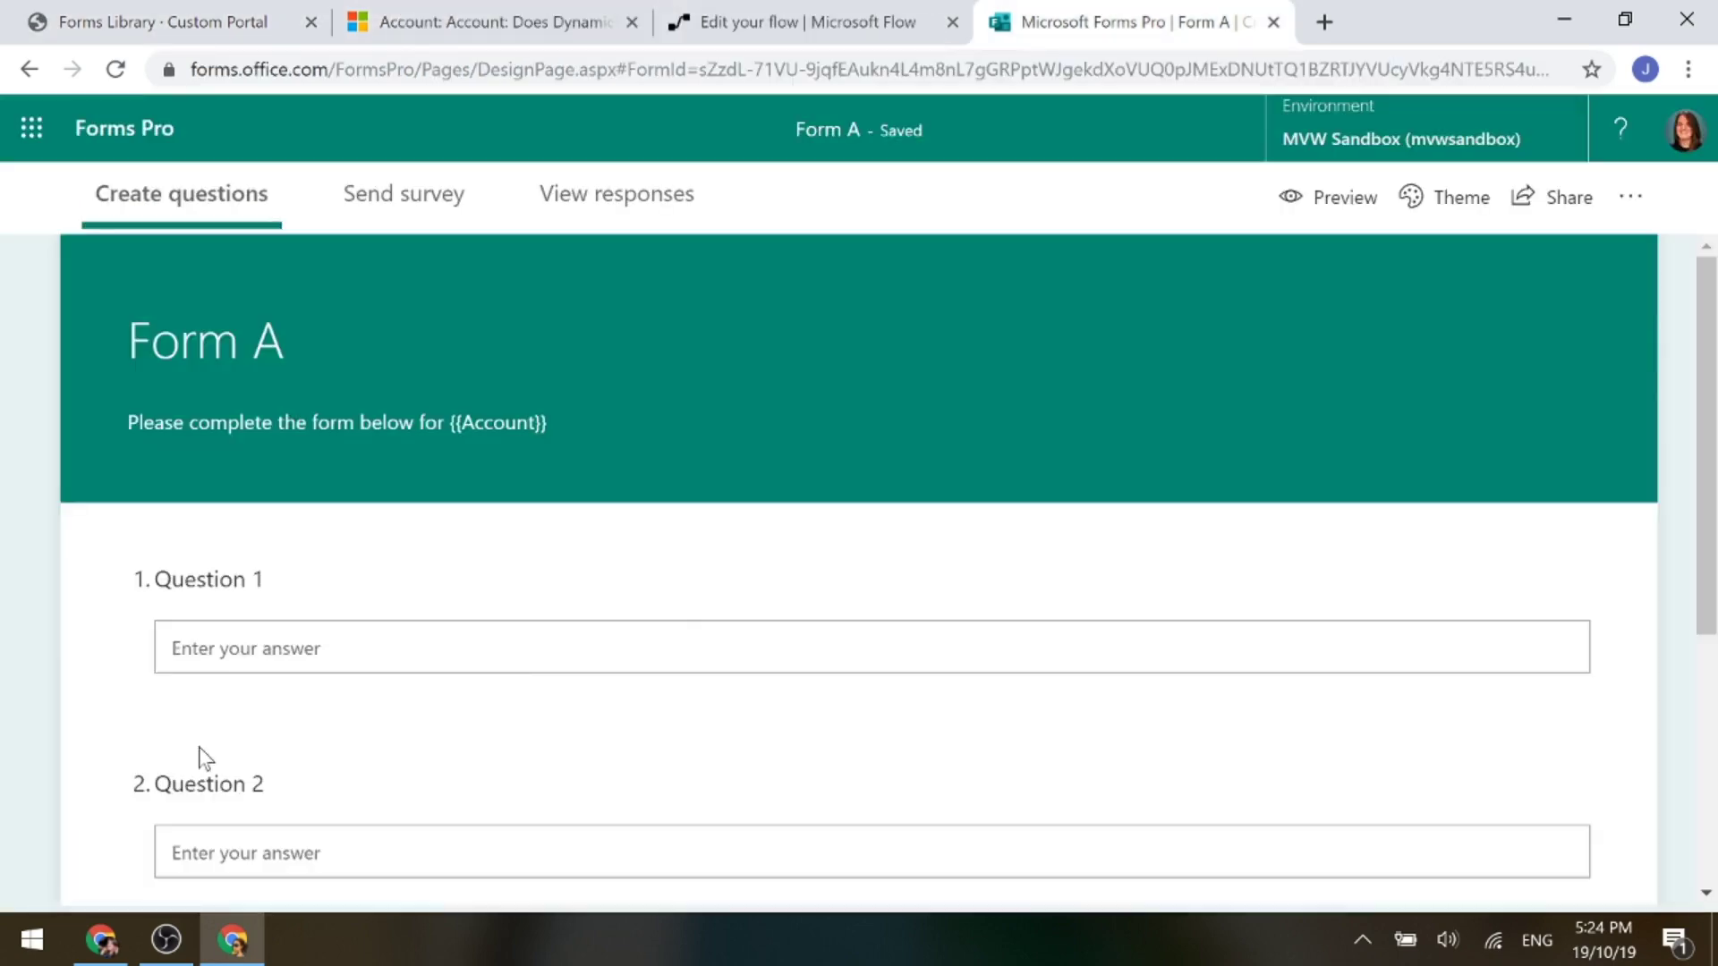
left_click(810, 13)
Examine the Form Details, Form Name and Regarding fields of Create Form A Request, including the dynamic content available for Form Details
scroll(1029, 691, "down", 2)
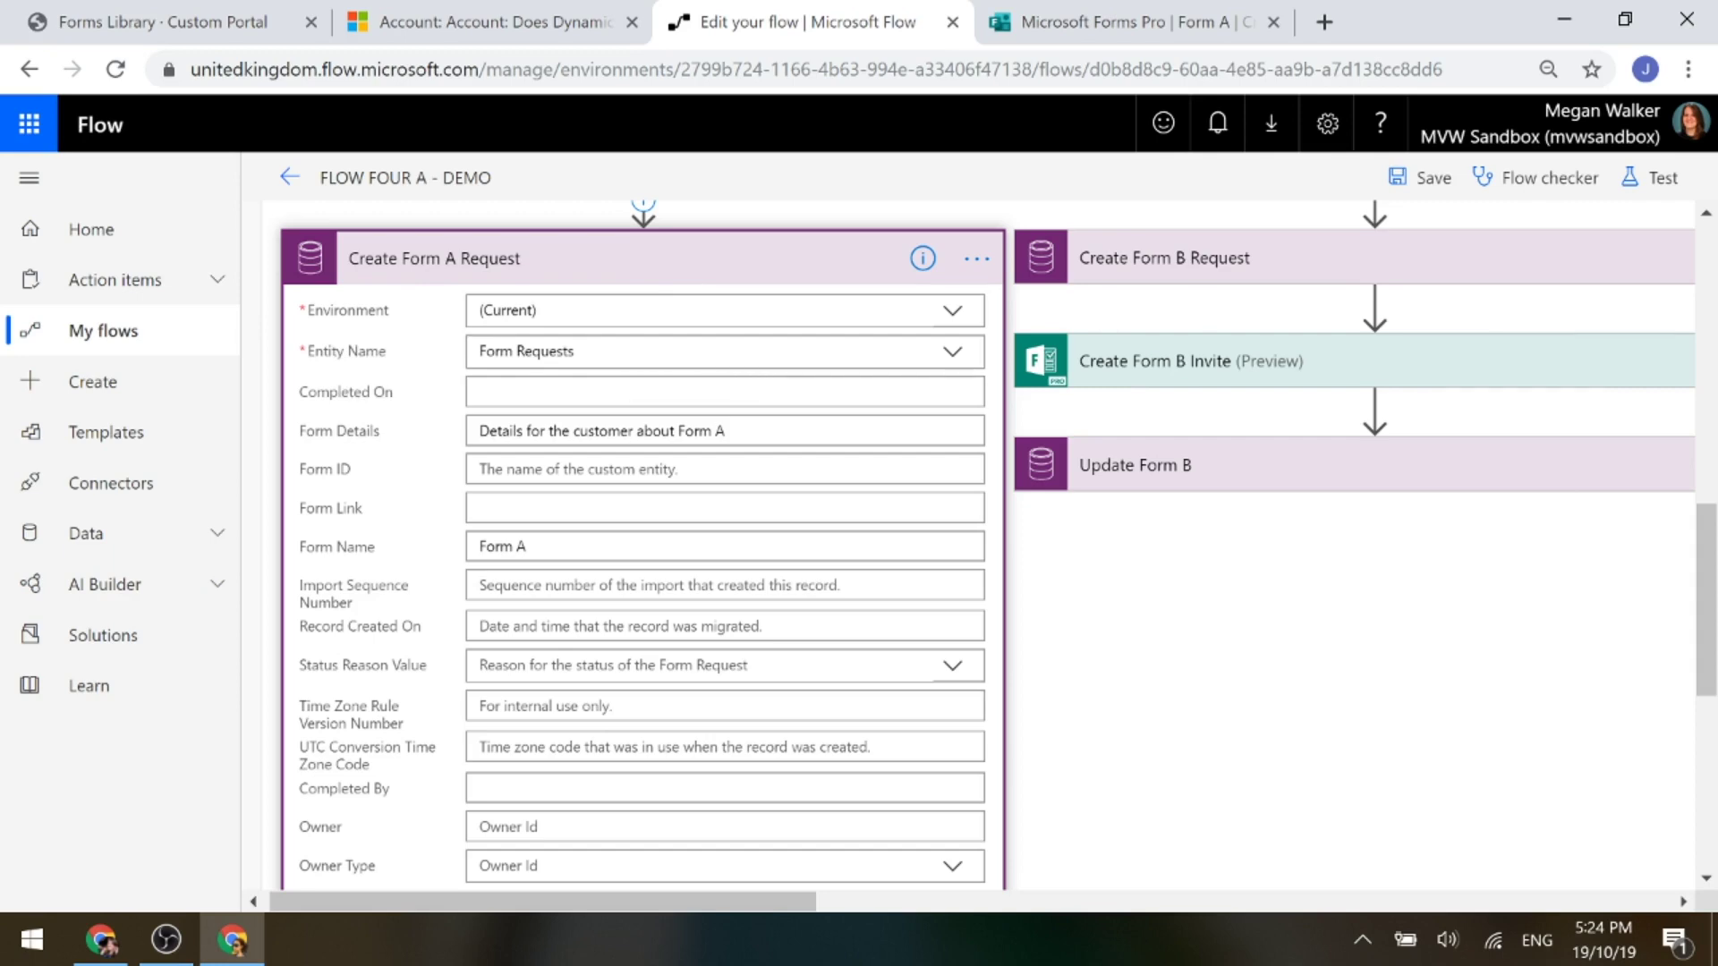
scroll(1186, 649, "down", 2)
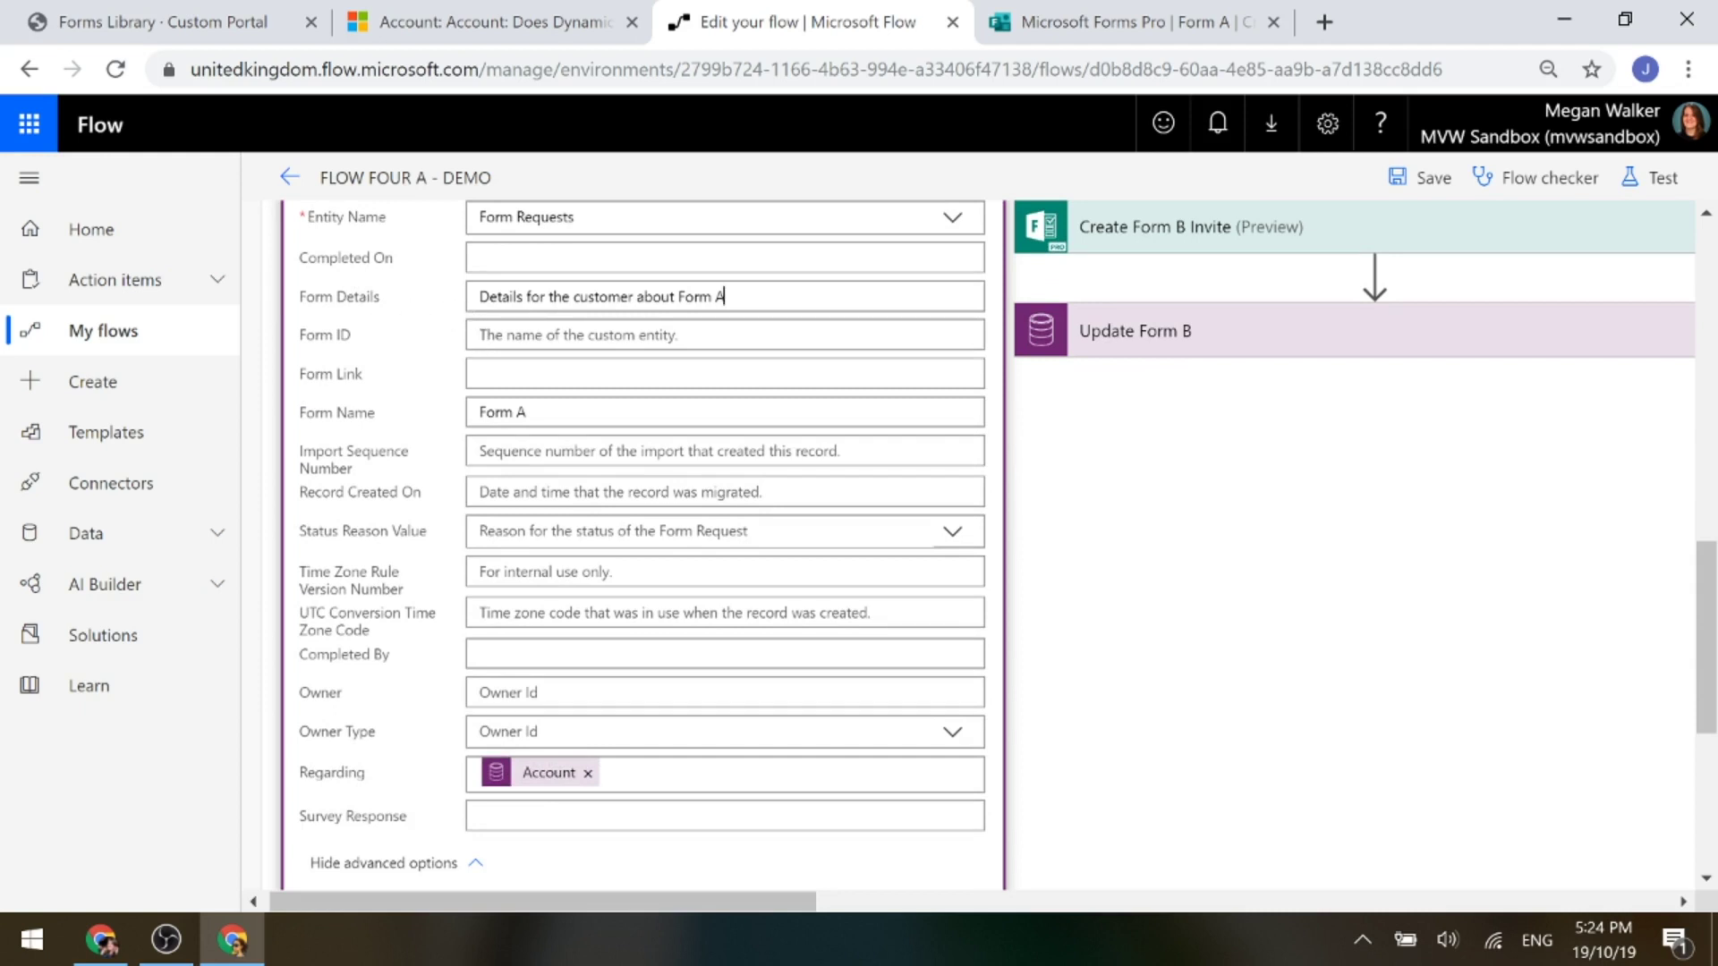
left_click(722, 297)
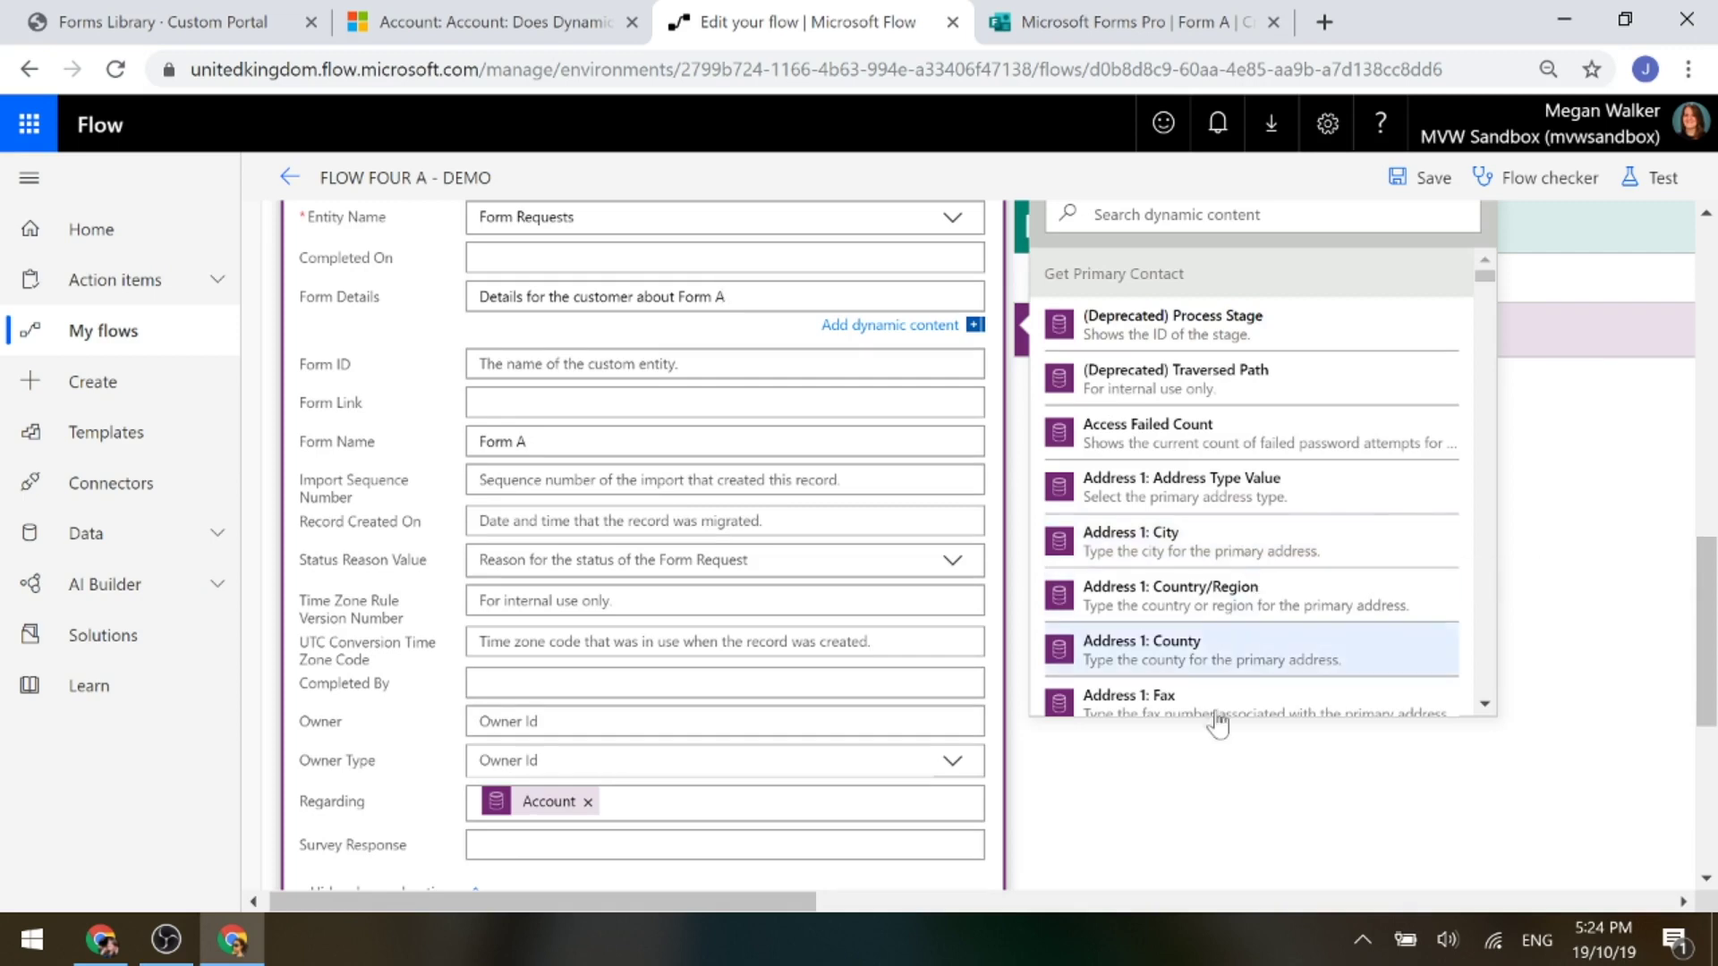
left_click(1212, 781)
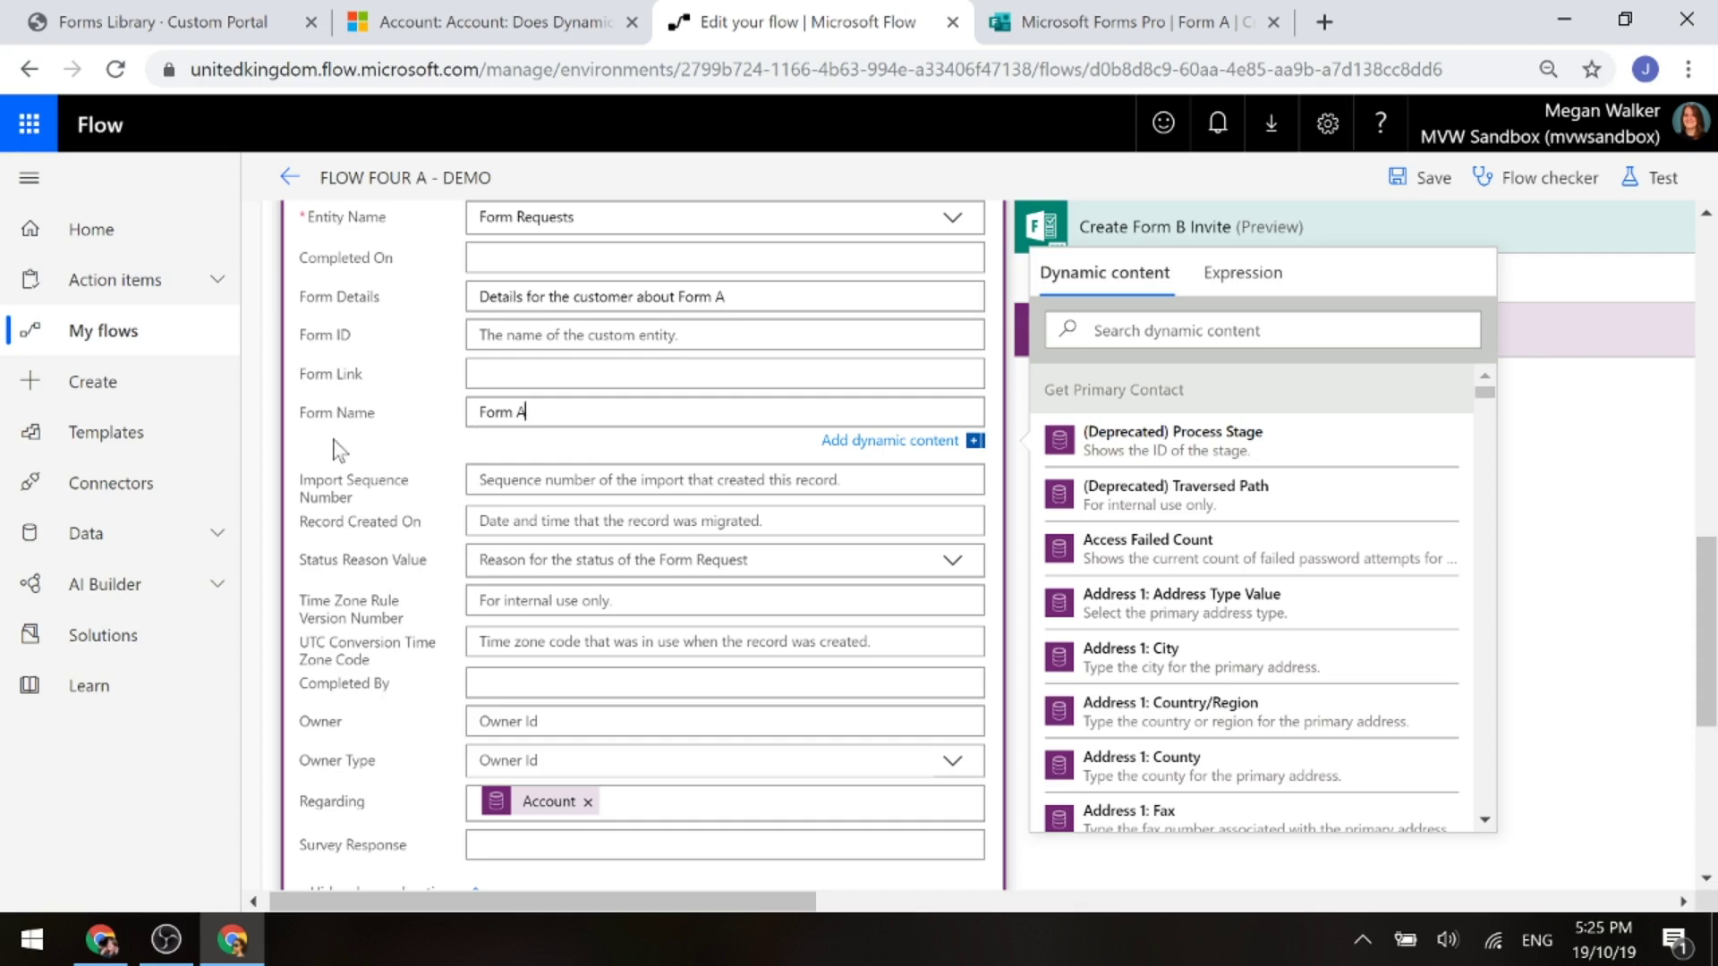
scroll(339, 448, "down", 2)
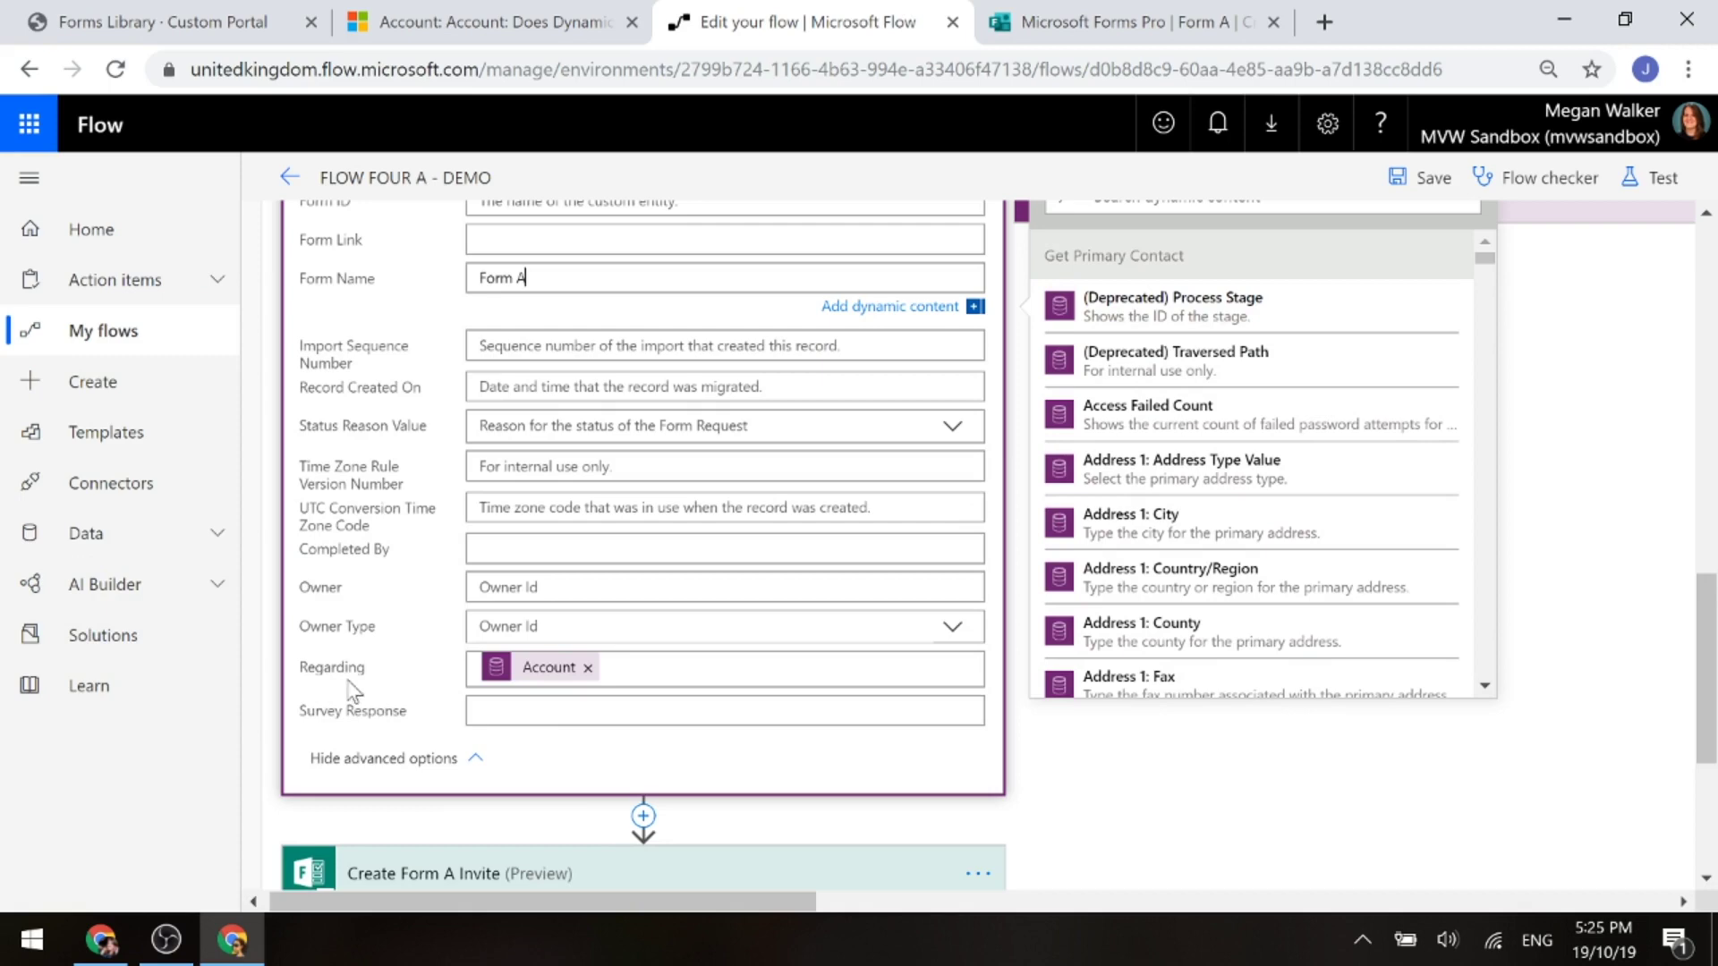
mouse_move(515, 677)
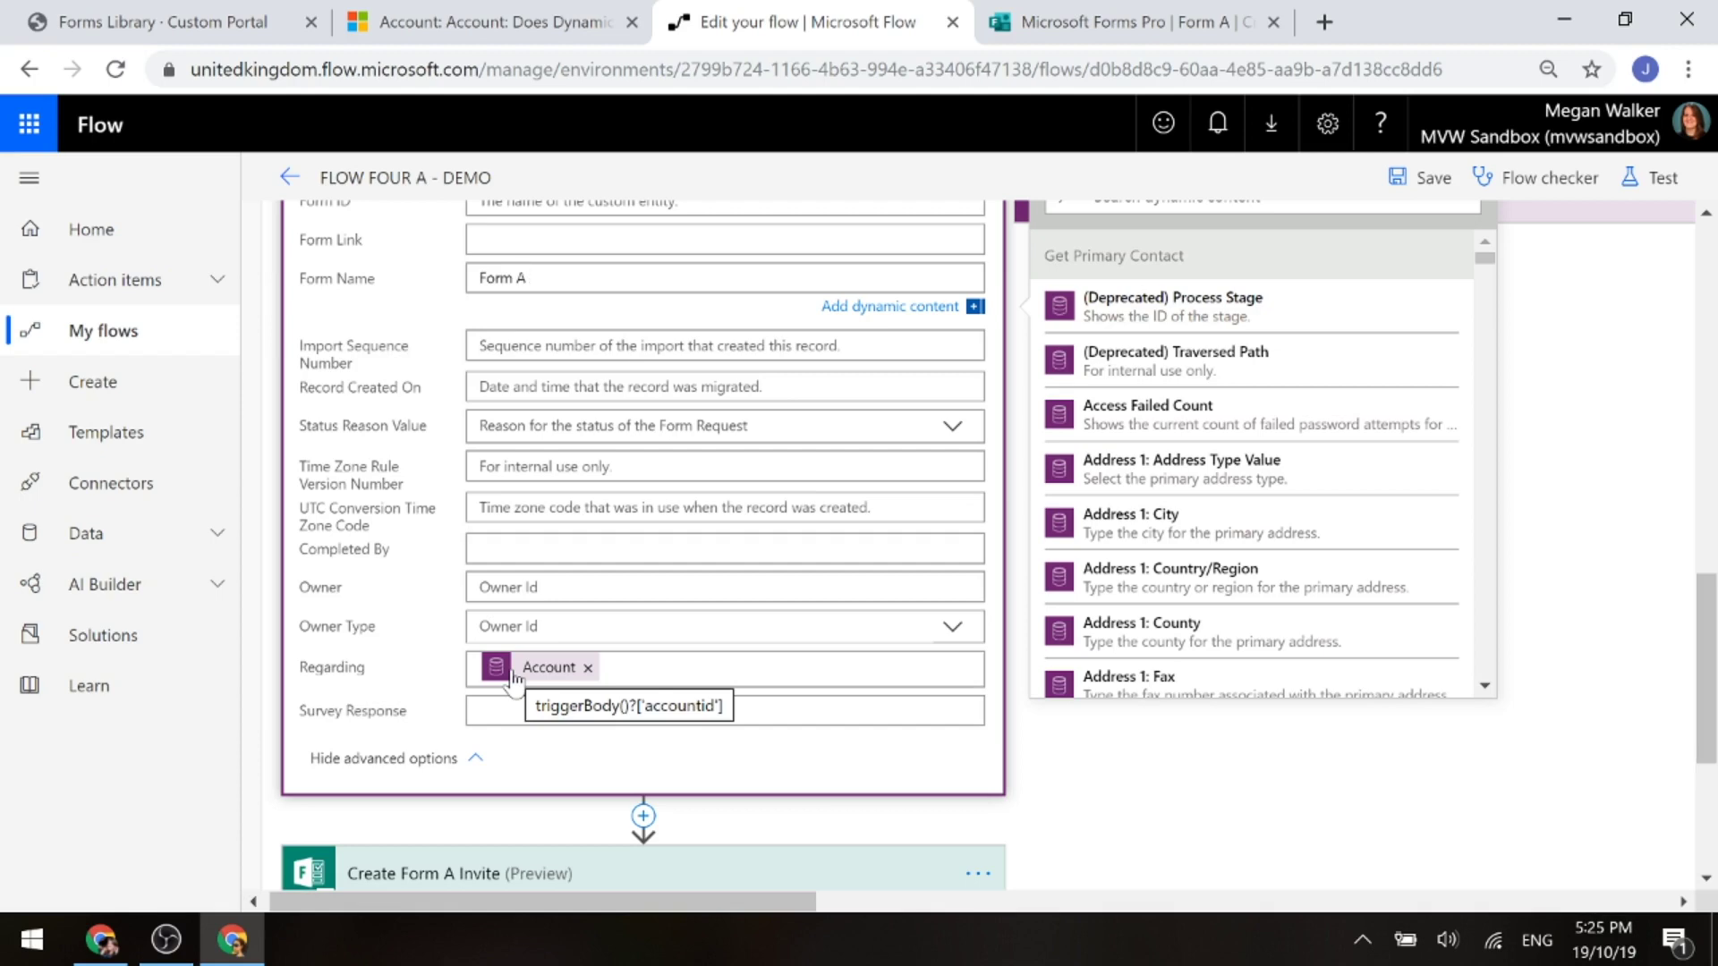
Expand Create Form A Invite with its advanced options and examine the survey, email, first name and last name fields
scroll(512, 680, "down", 4)
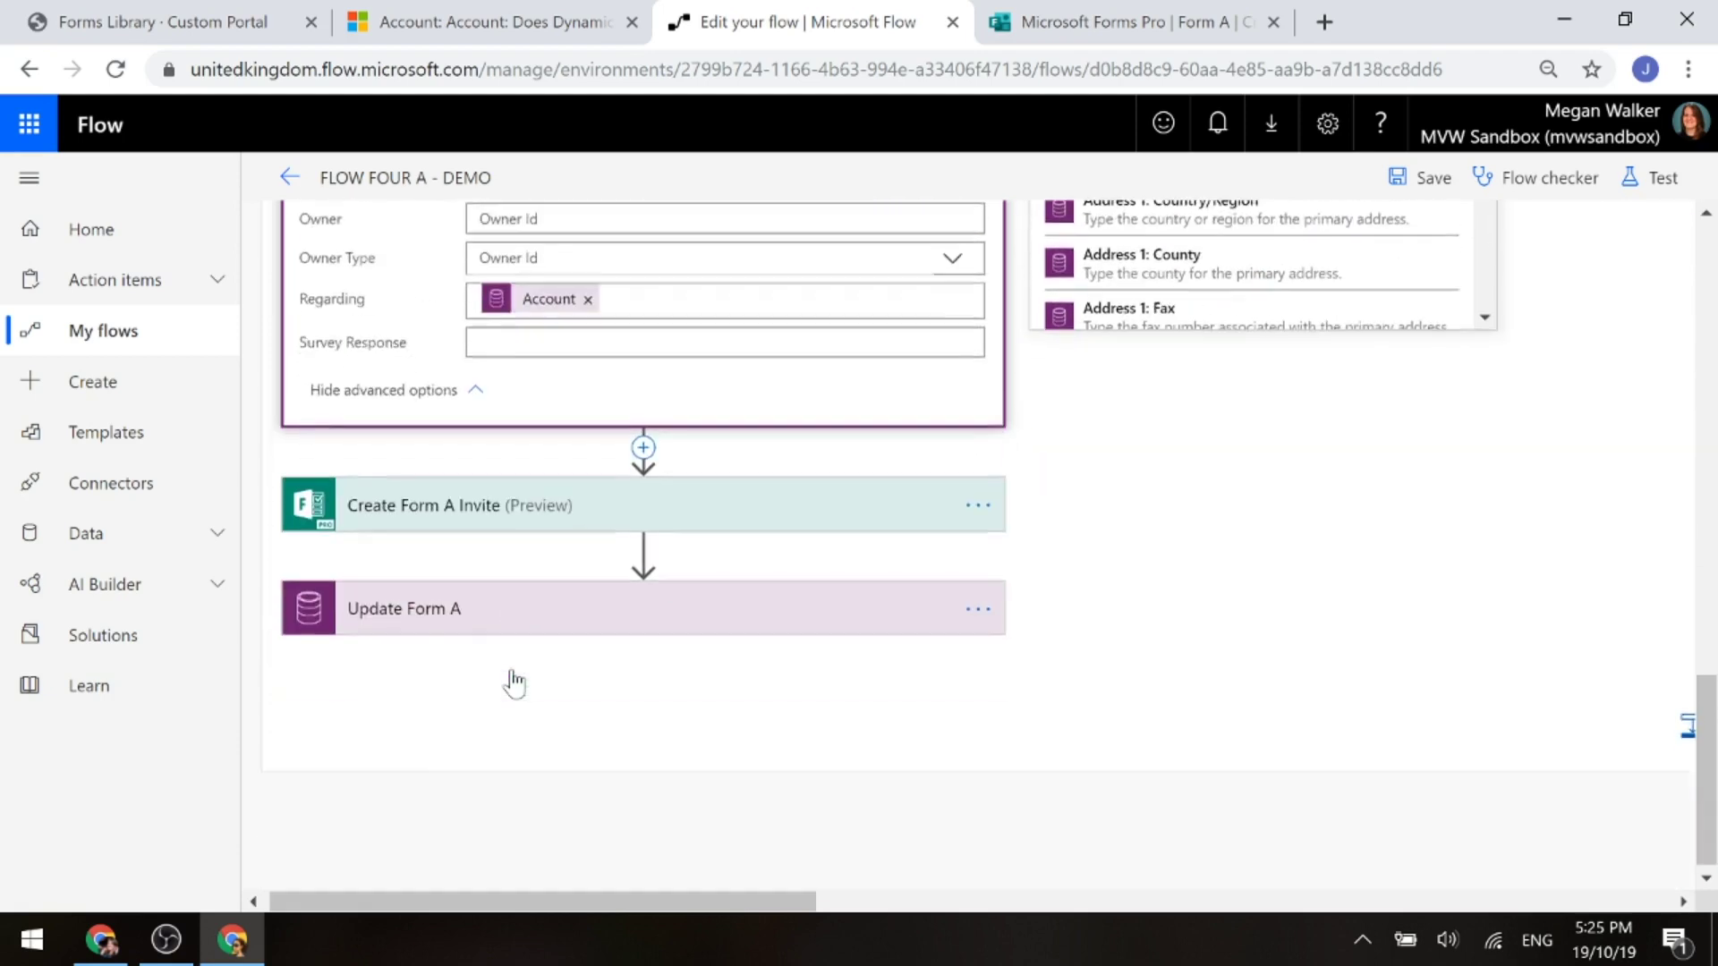
left_click(499, 507)
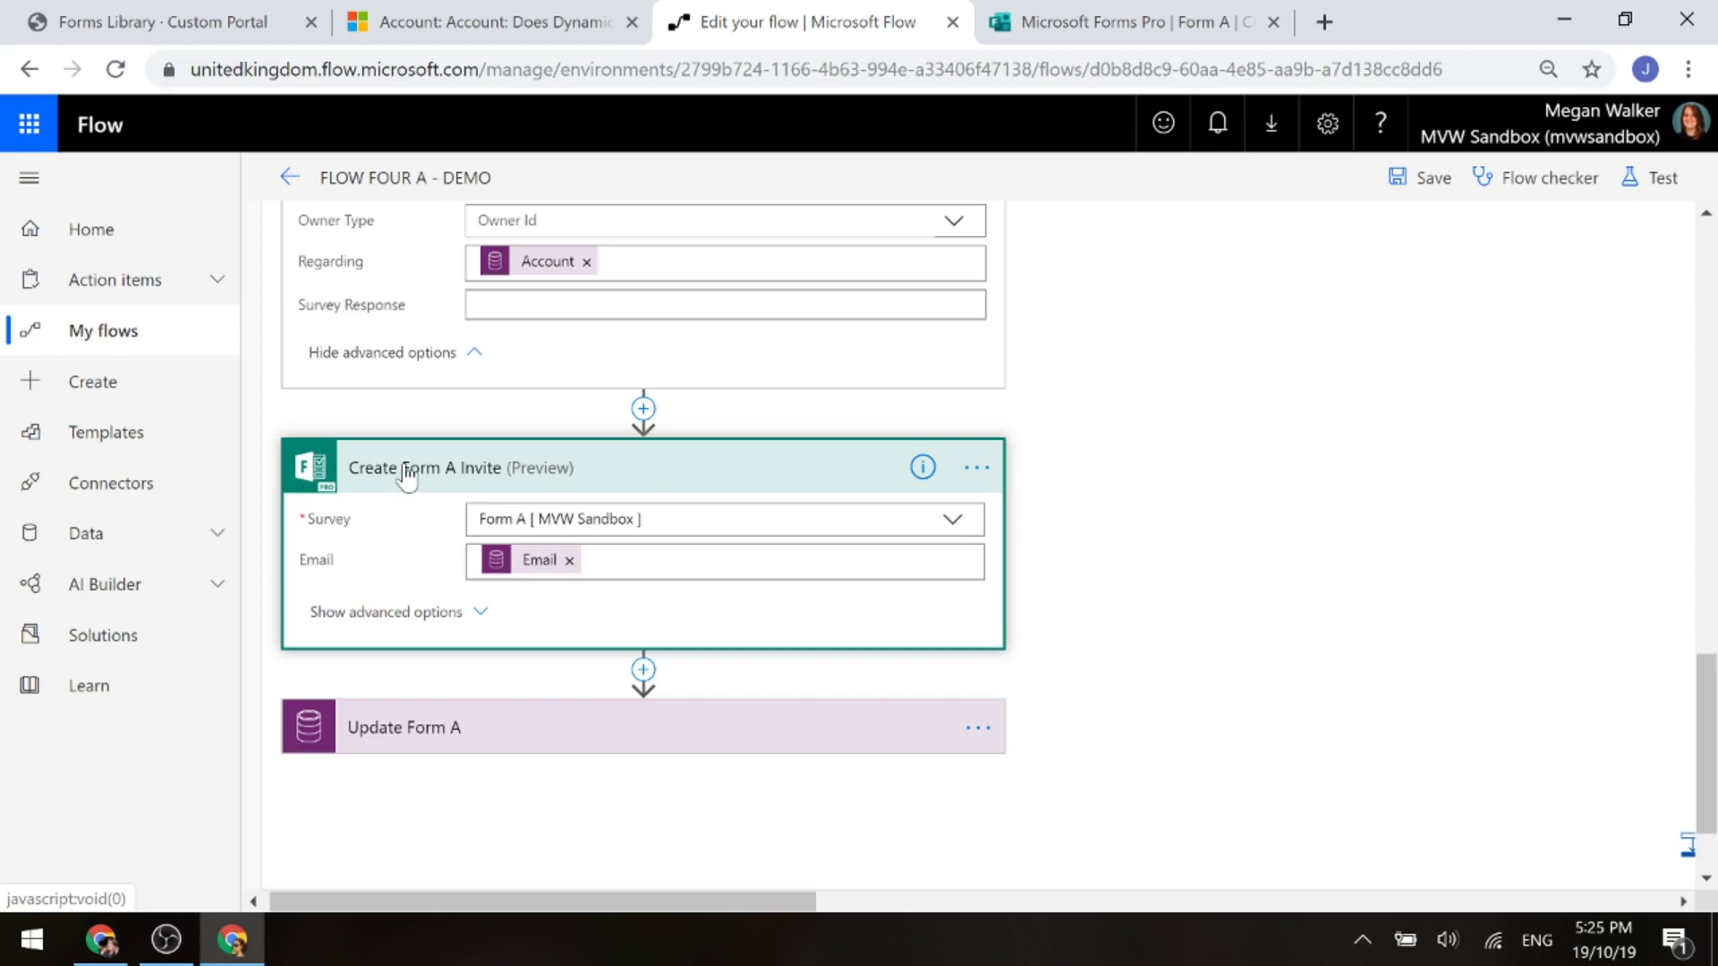
left_click(385, 612)
scroll(1088, 544, "down", 1)
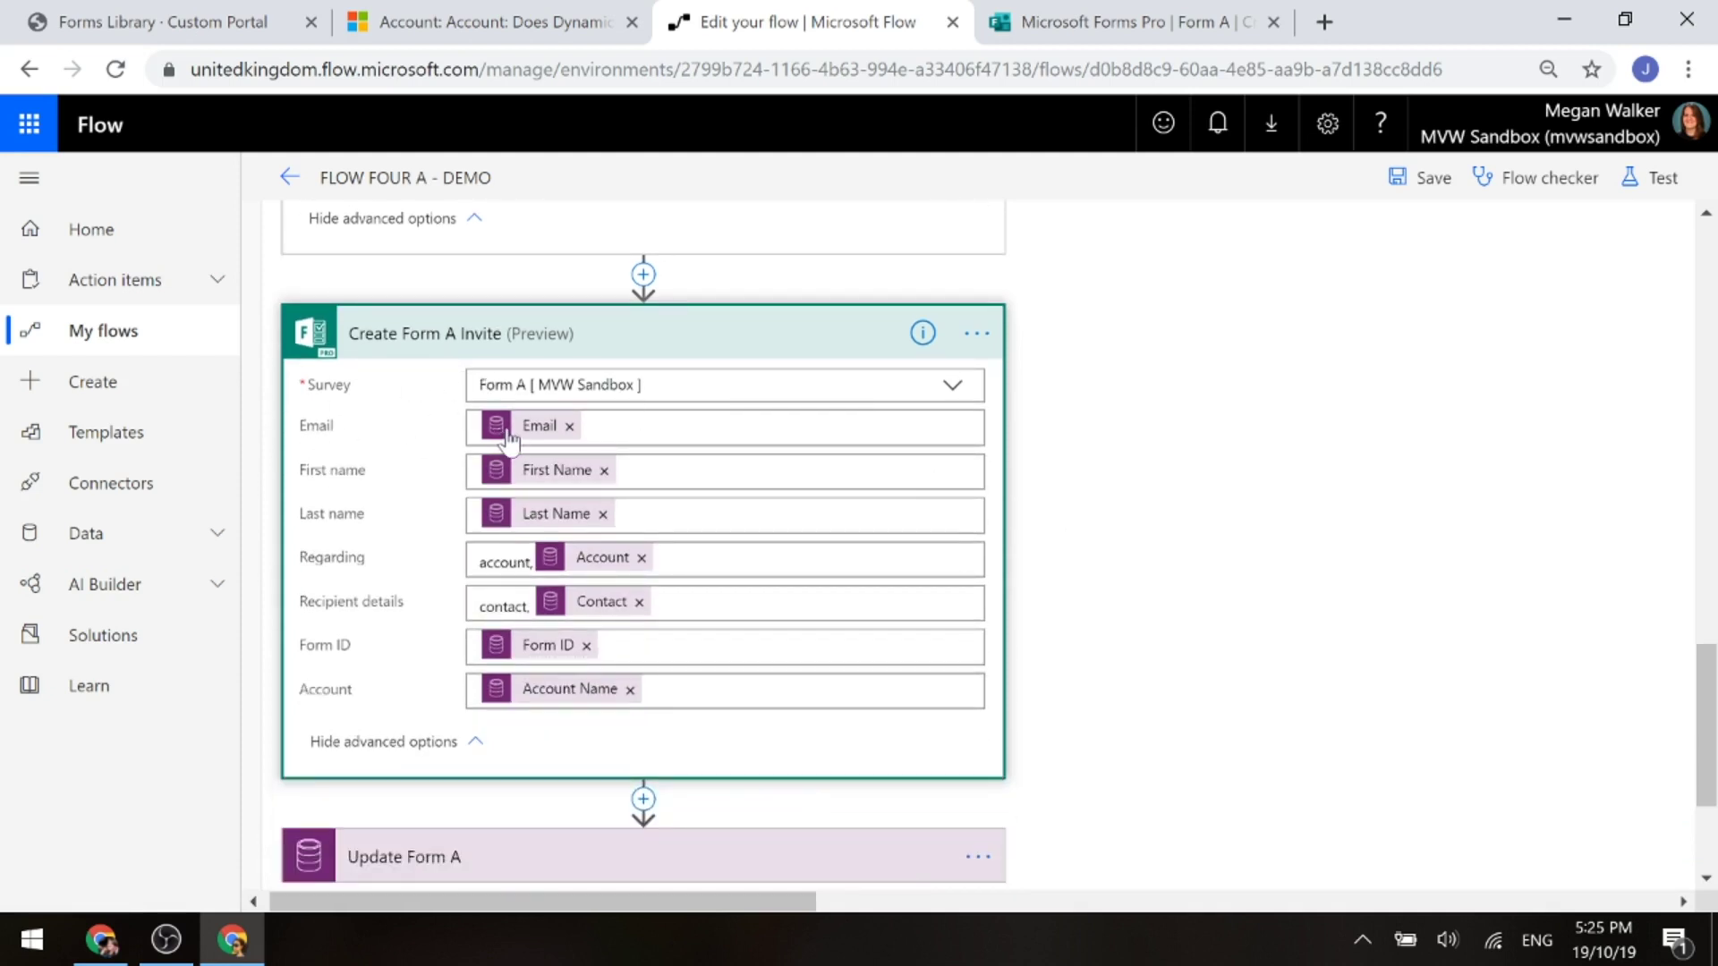
mouse_move(509, 440)
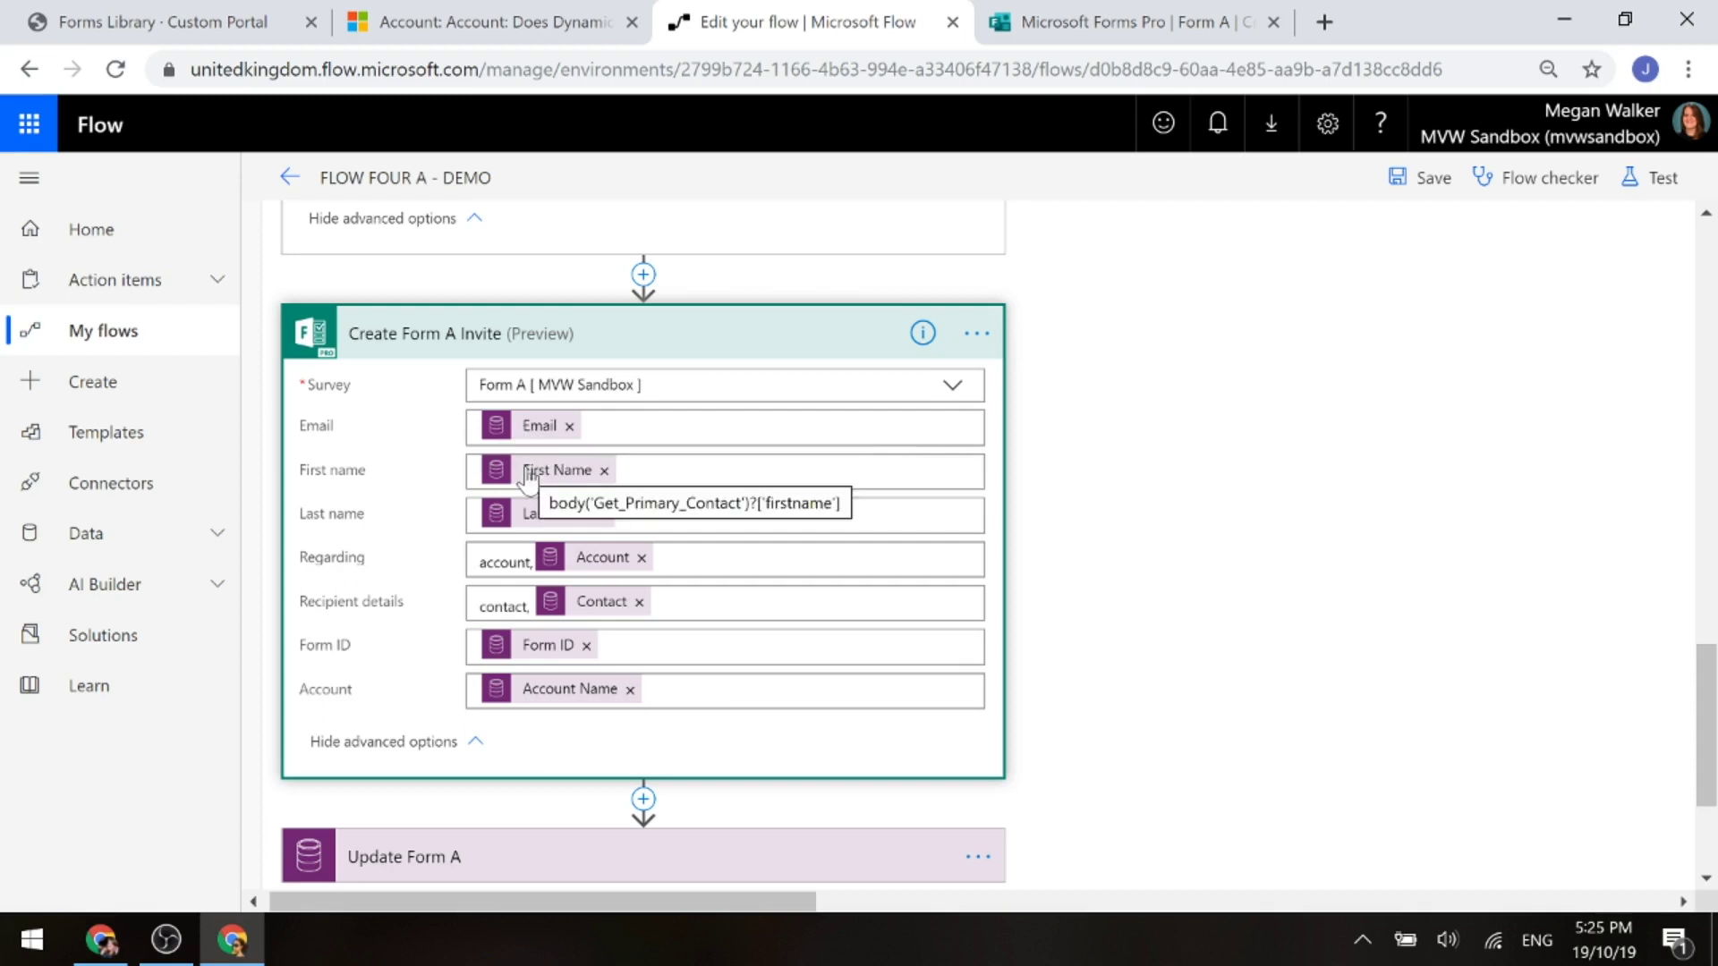
mouse_move(526, 523)
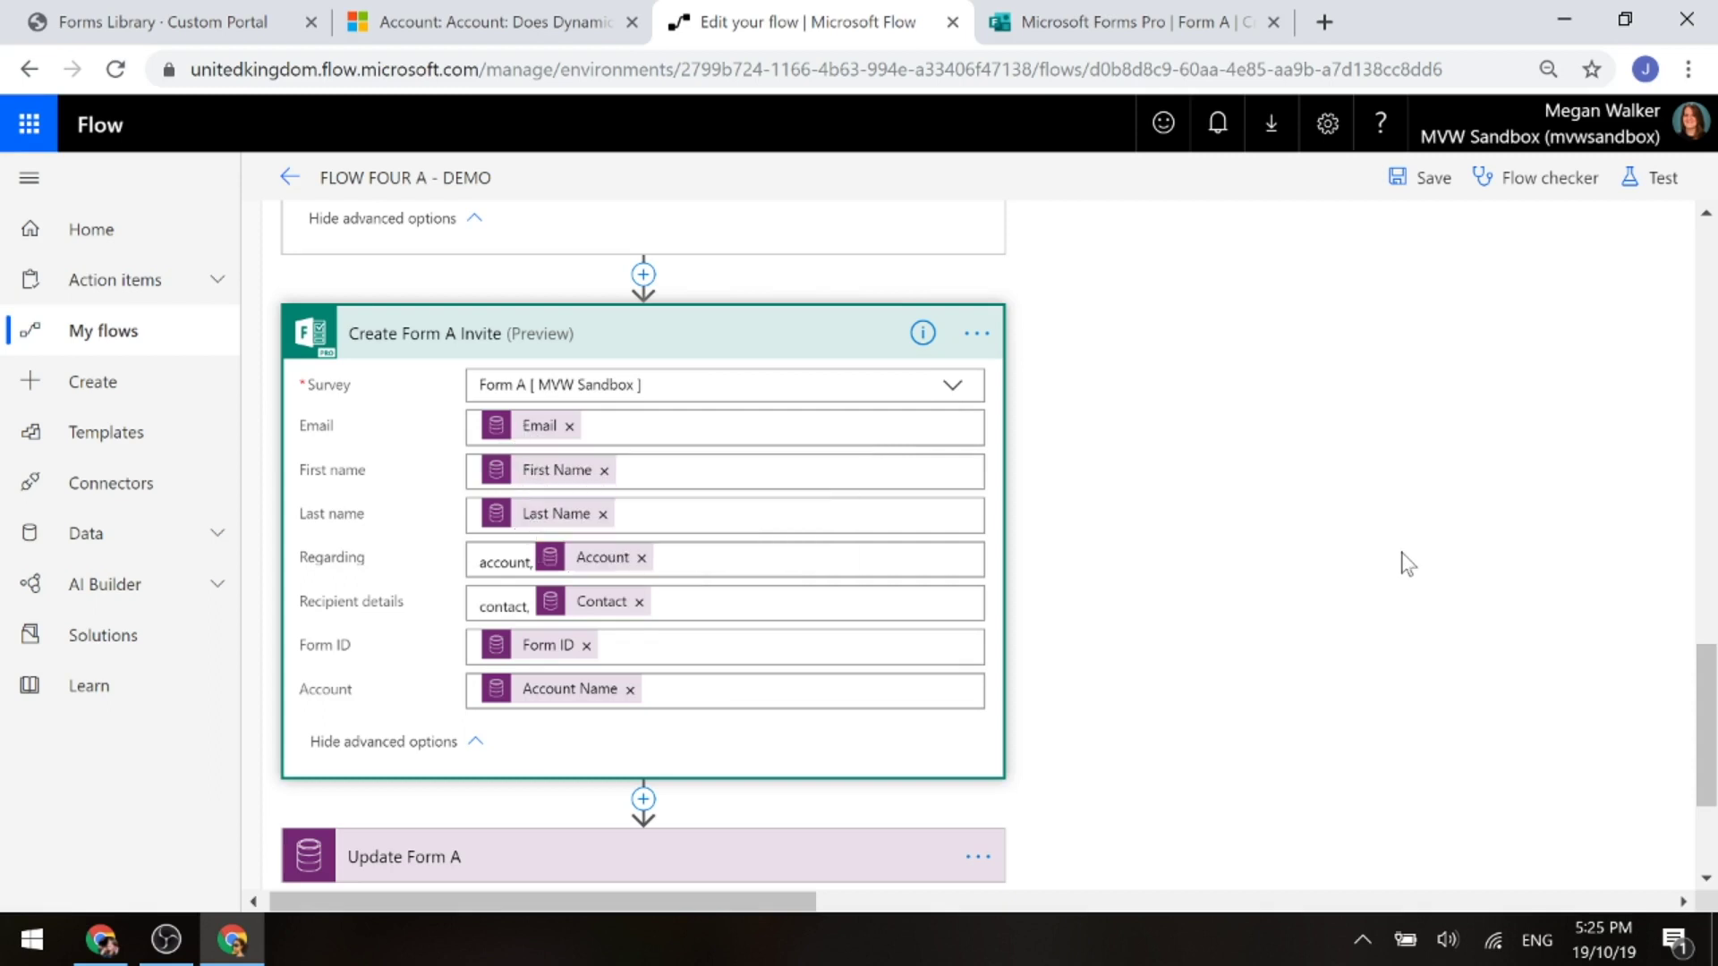
Examine the entity type and ID format used in the Regarding and Recipient details fields of Create Form A Invite
scroll(1401, 564, "down", 1)
scroll(361, 404, "up", 1)
mouse_move(745, 558)
mouse_move(495, 607)
mouse_move(817, 606)
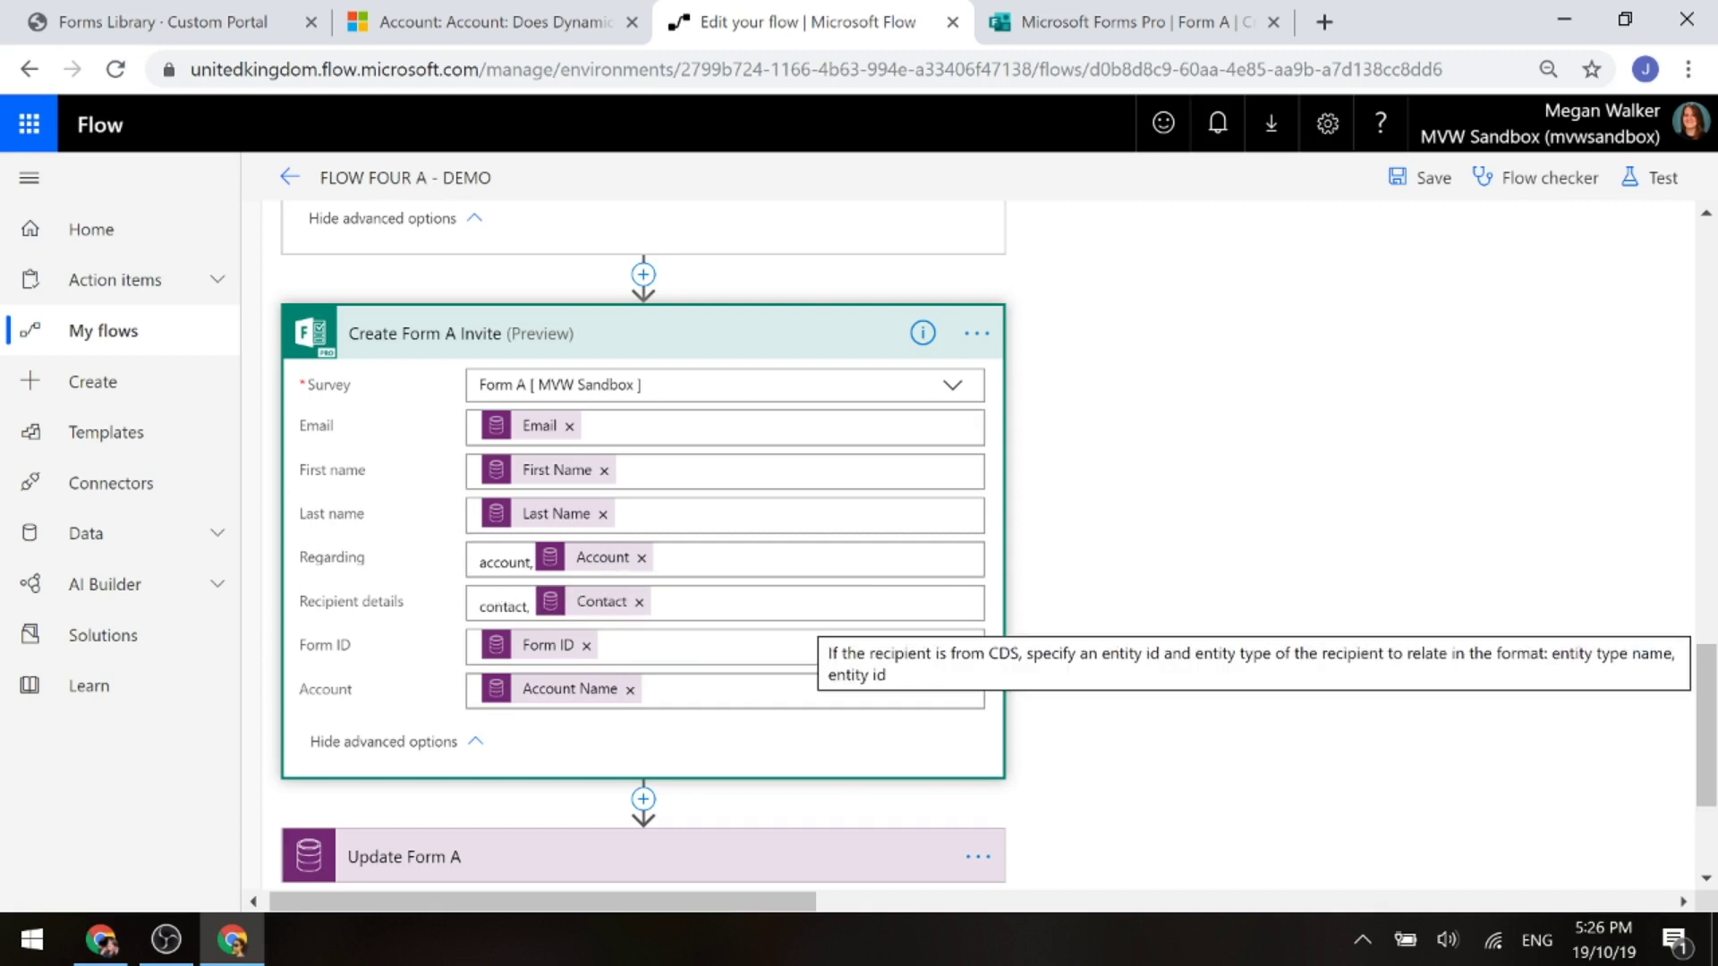
mouse_move(498, 564)
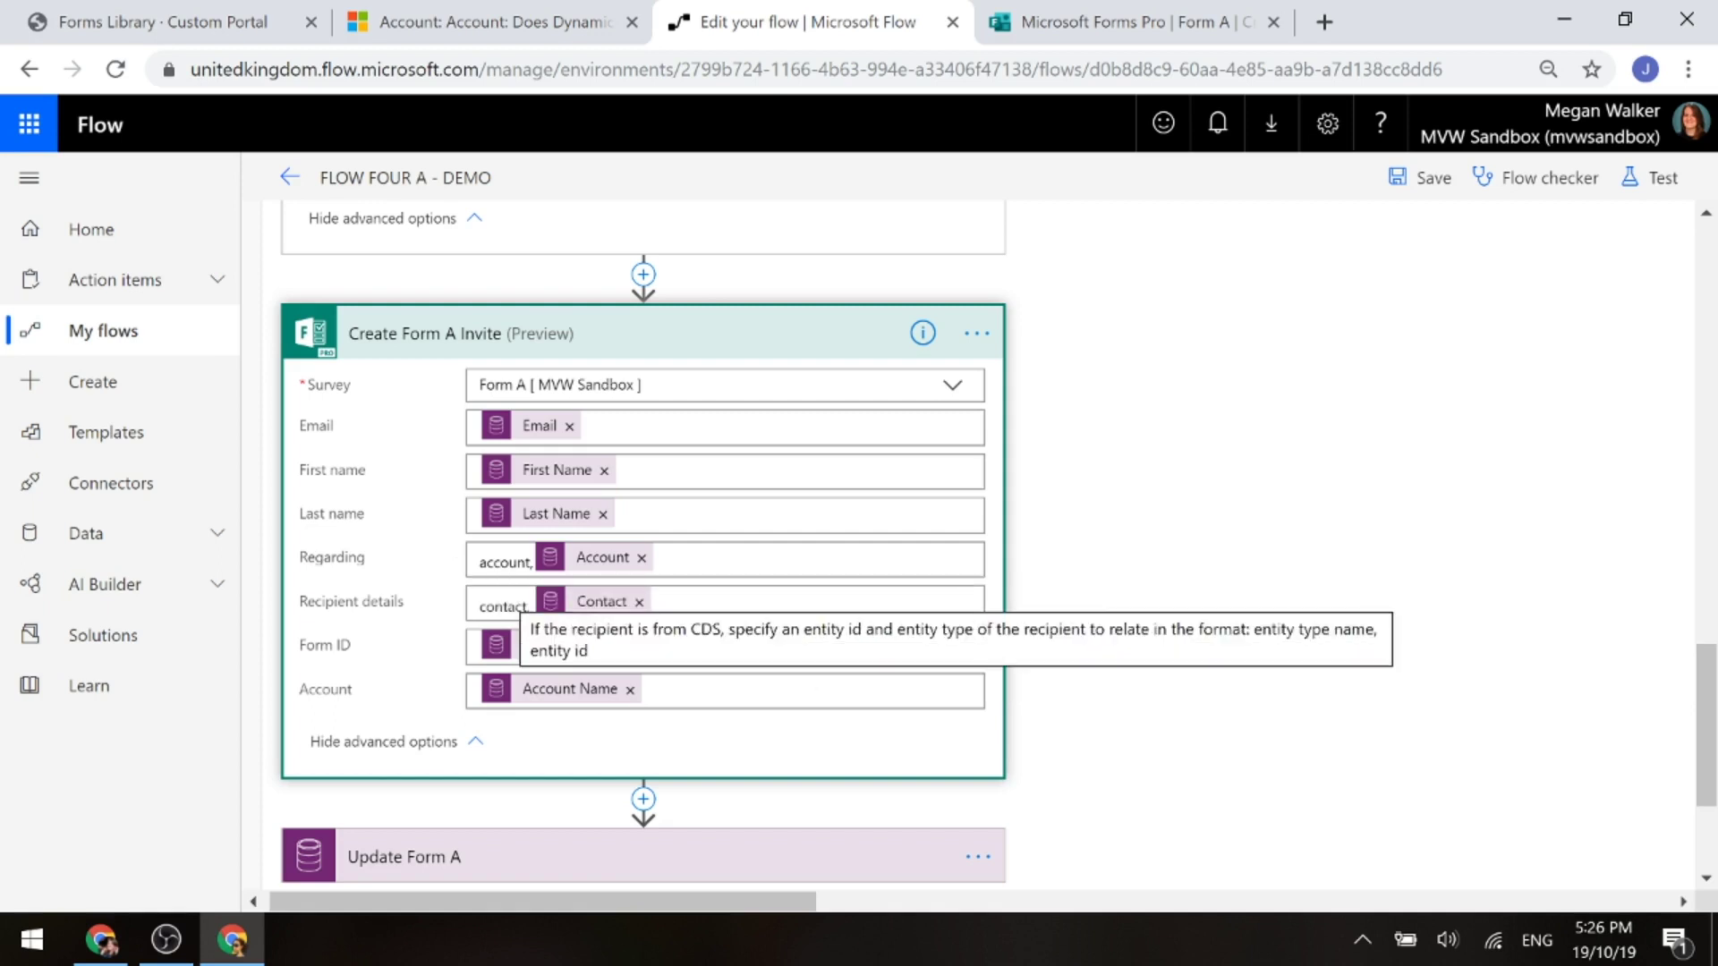
mouse_move(599, 626)
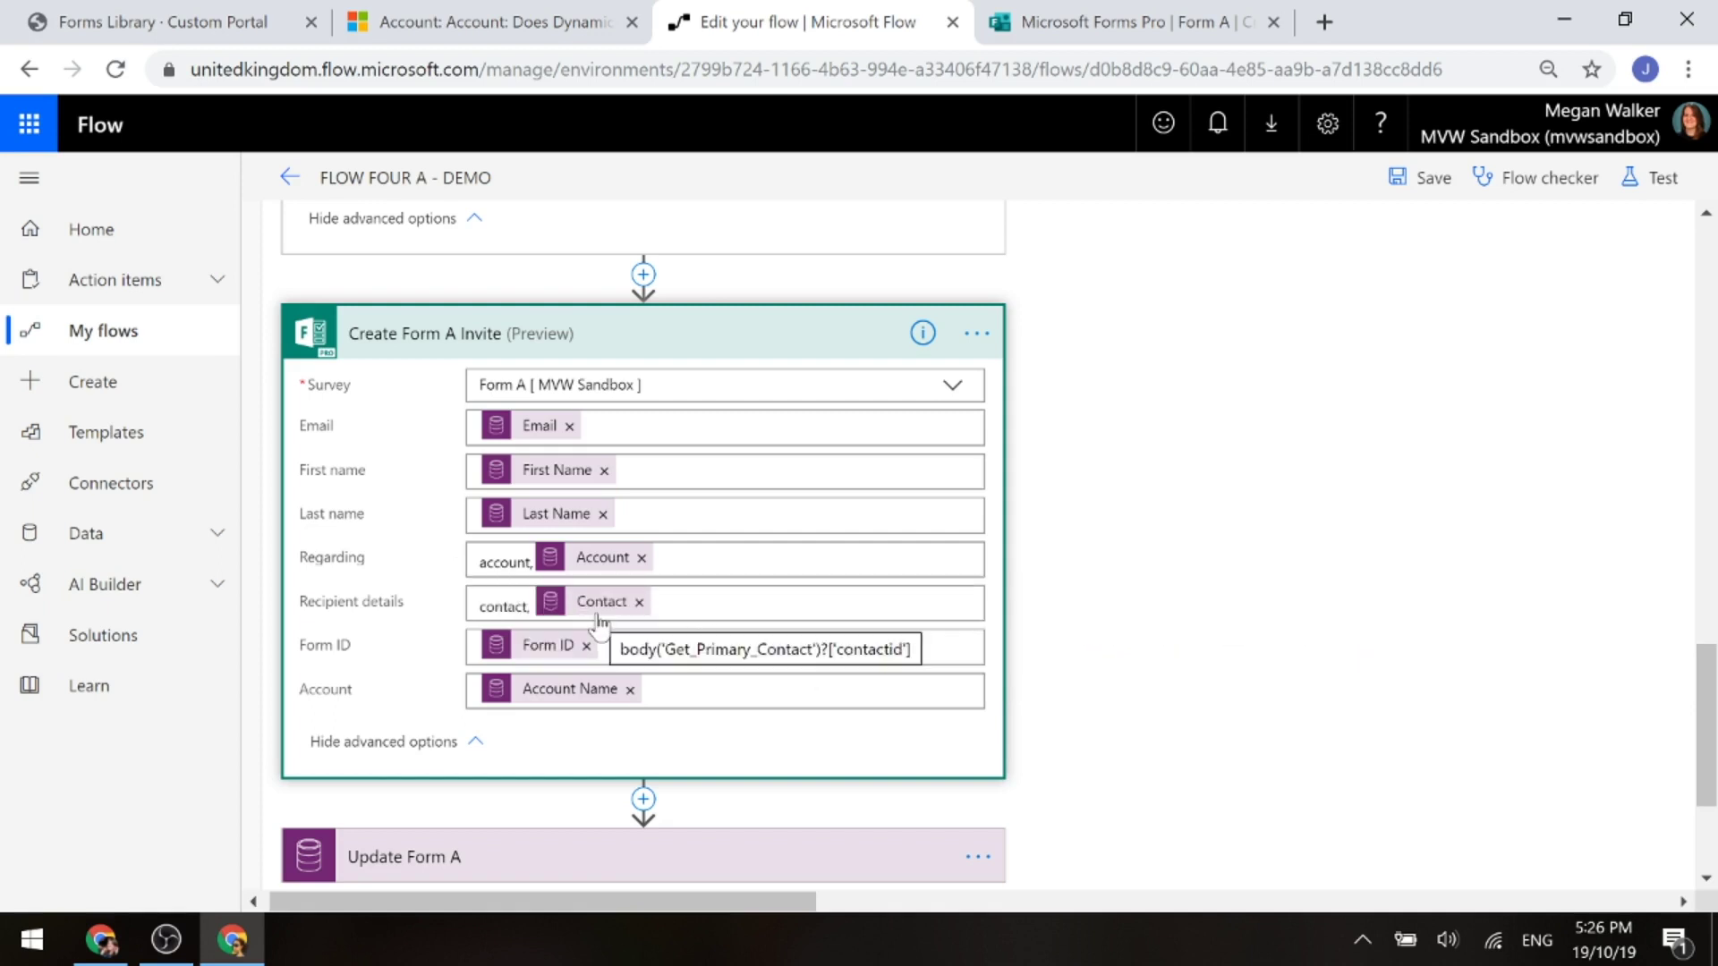
Examine the sources of the invite's Form ID and Account values, collapsing the Create Form A Request action
scroll(1124, 631, "down", 1)
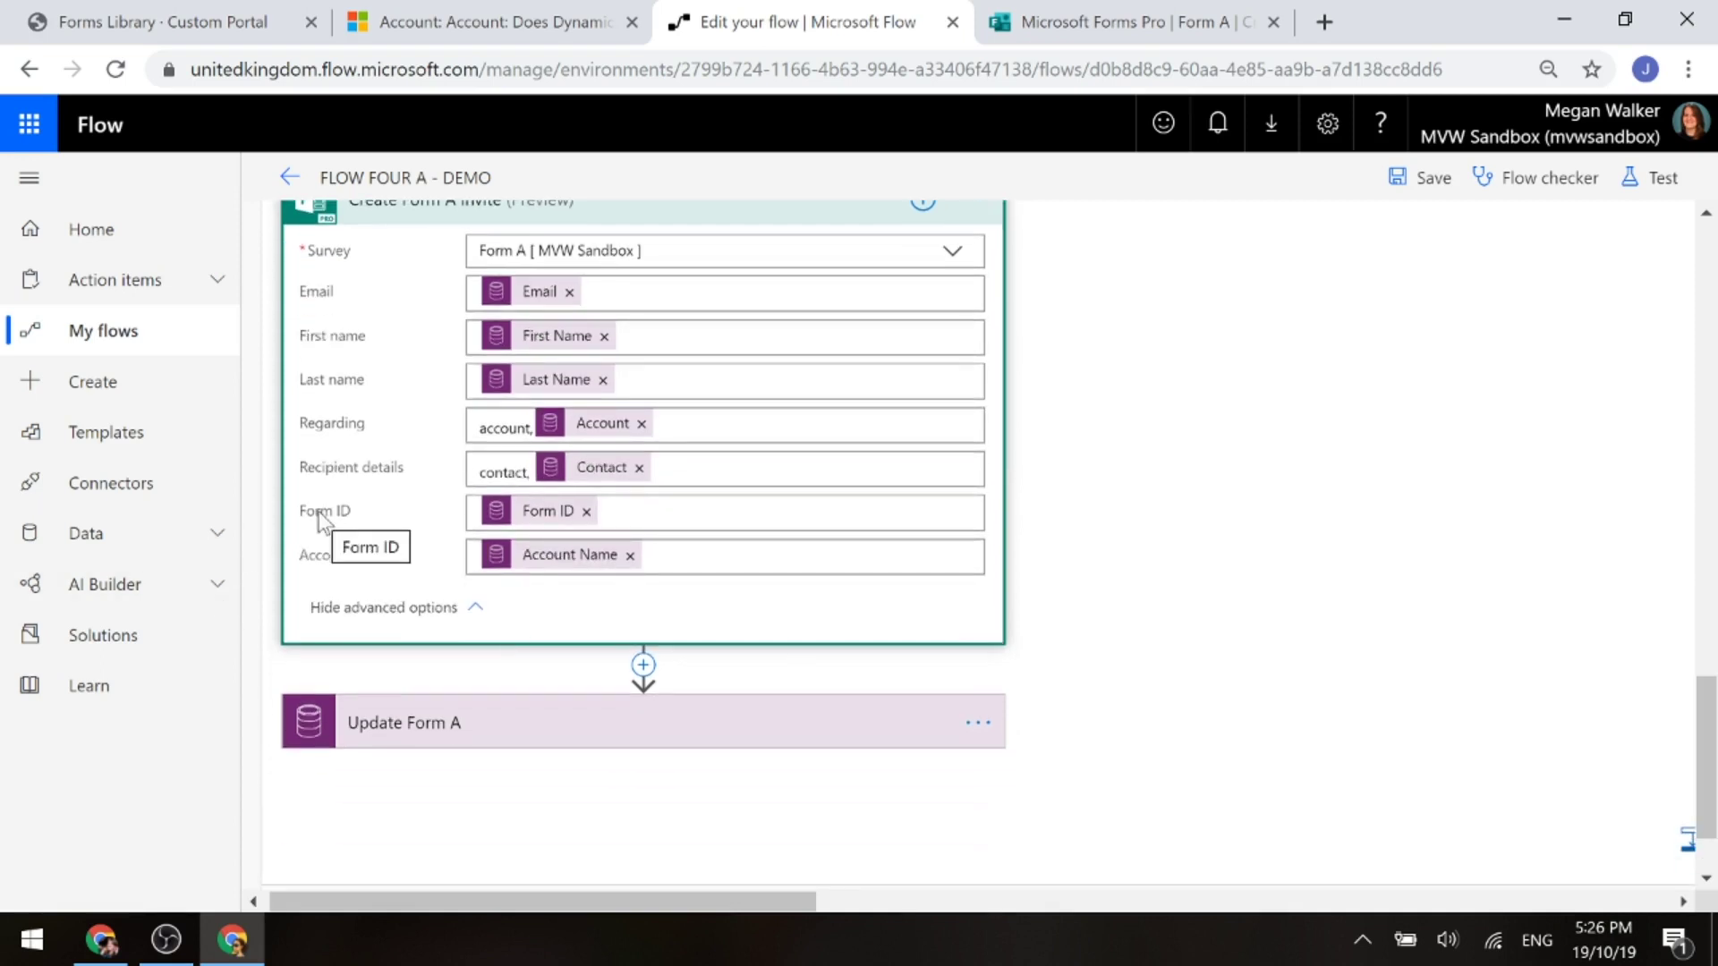
scroll(383, 550, "up", 1)
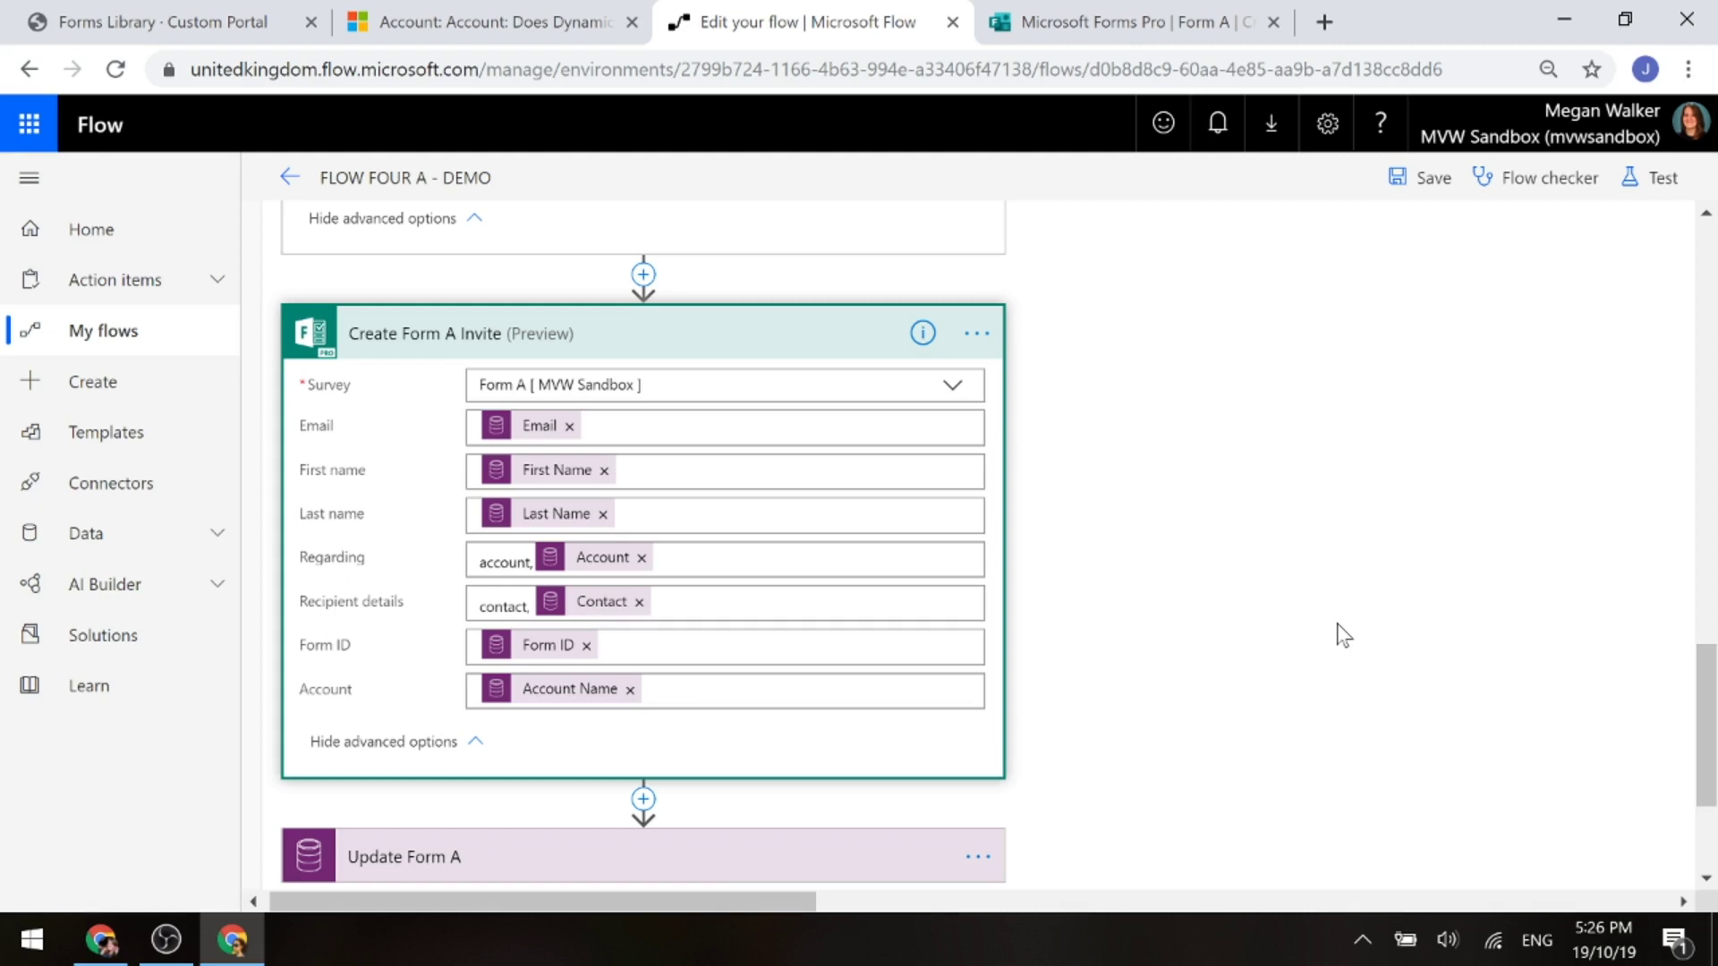
scroll(595, 621, "down", 2)
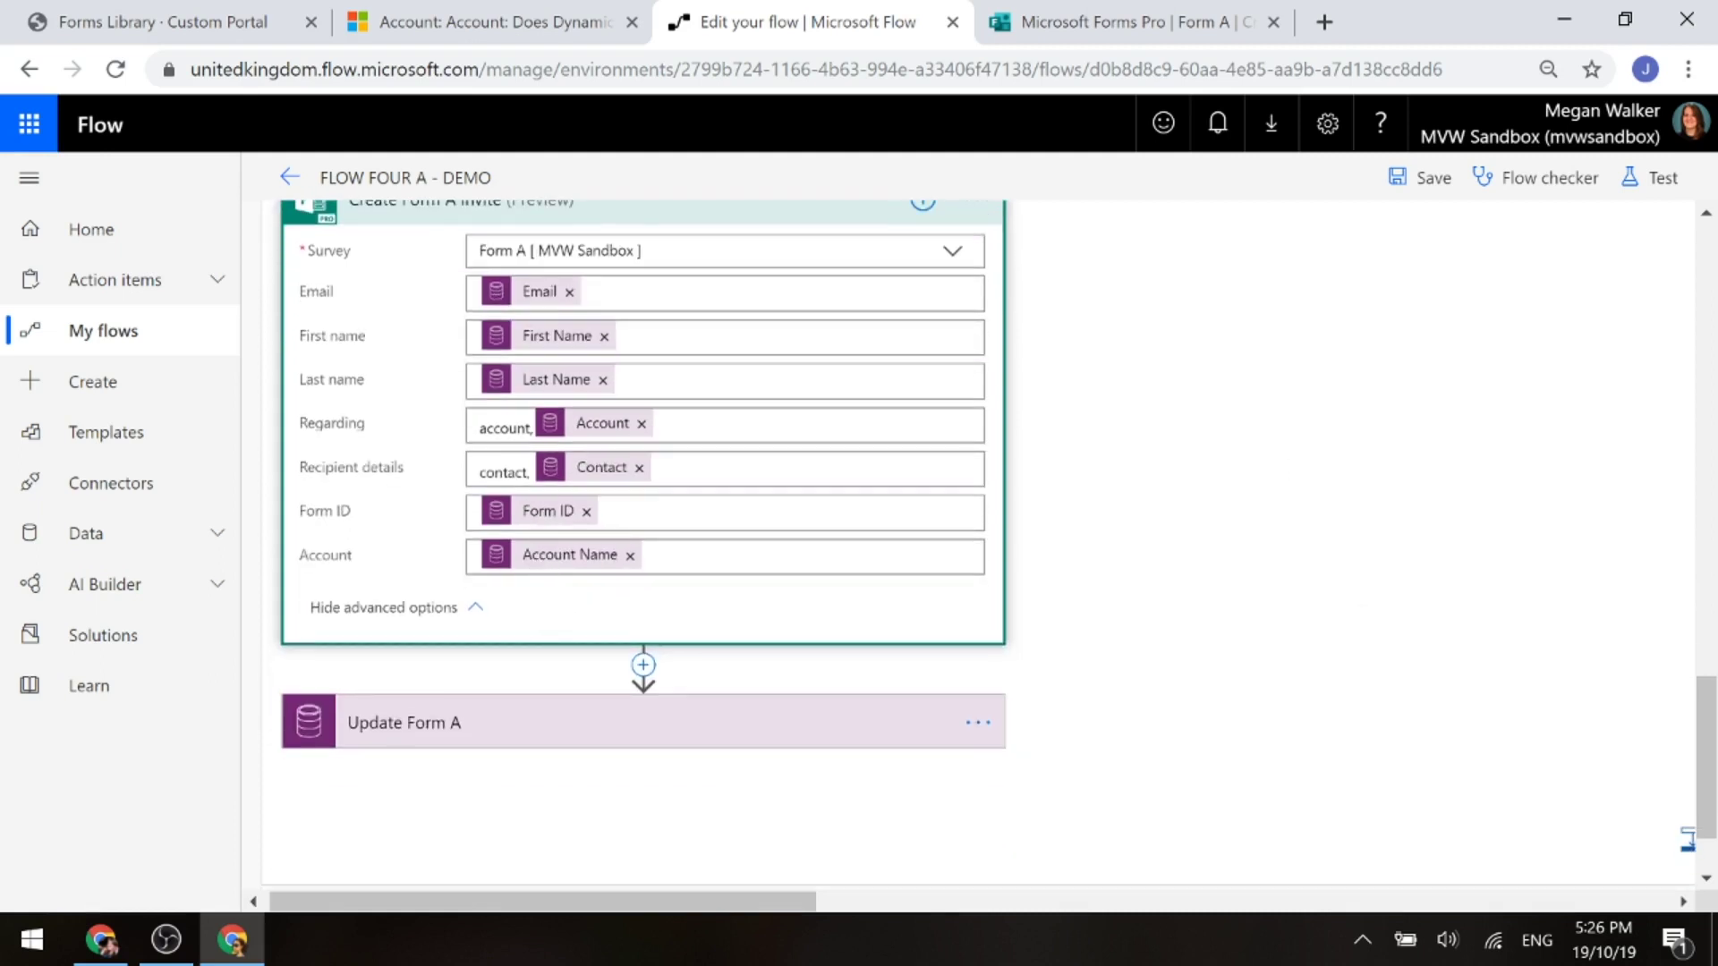
mouse_move(551, 528)
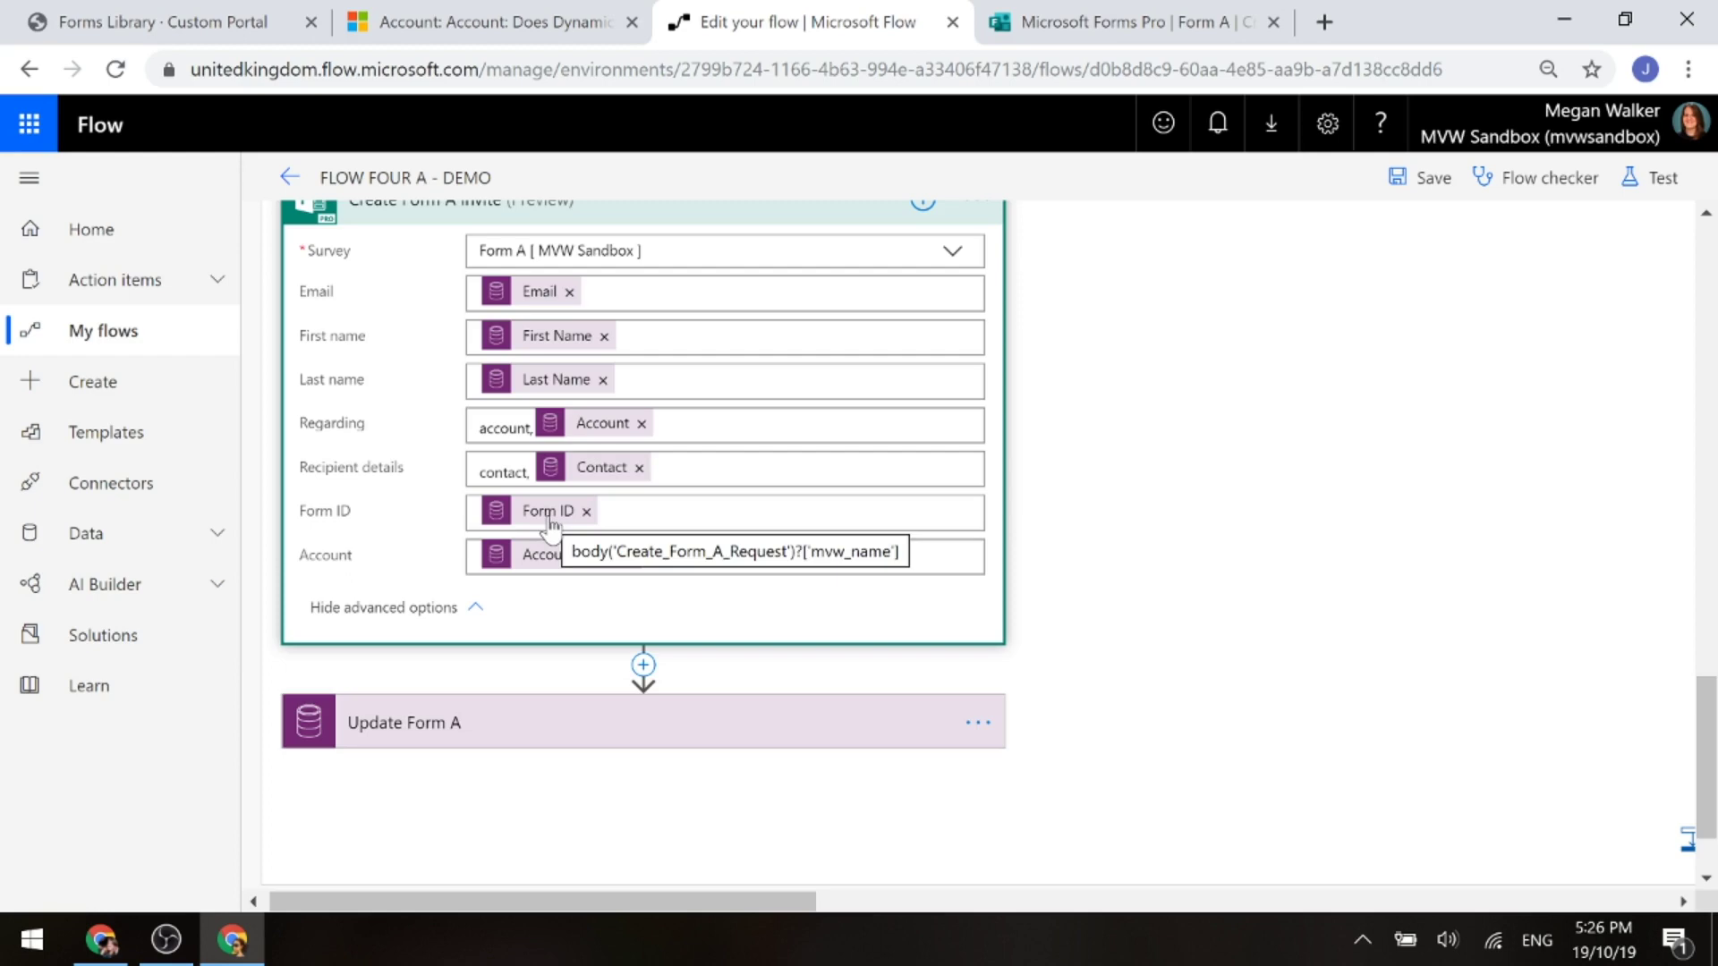
scroll(551, 528, "up", 10)
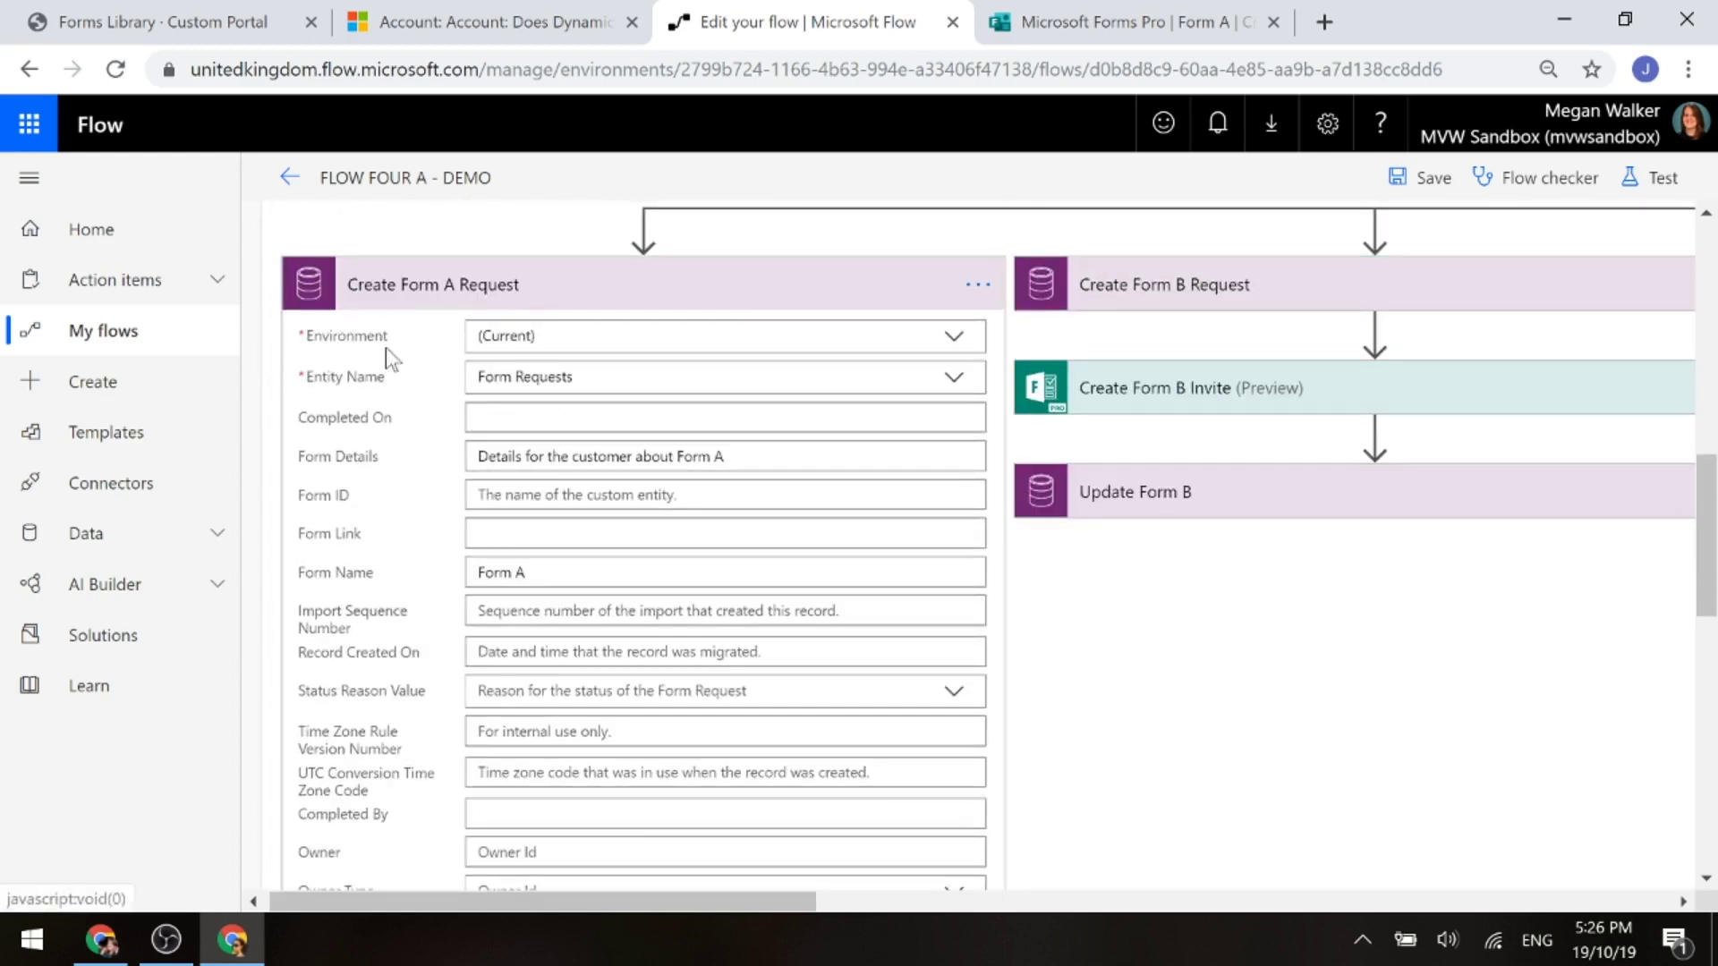
left_click(392, 293)
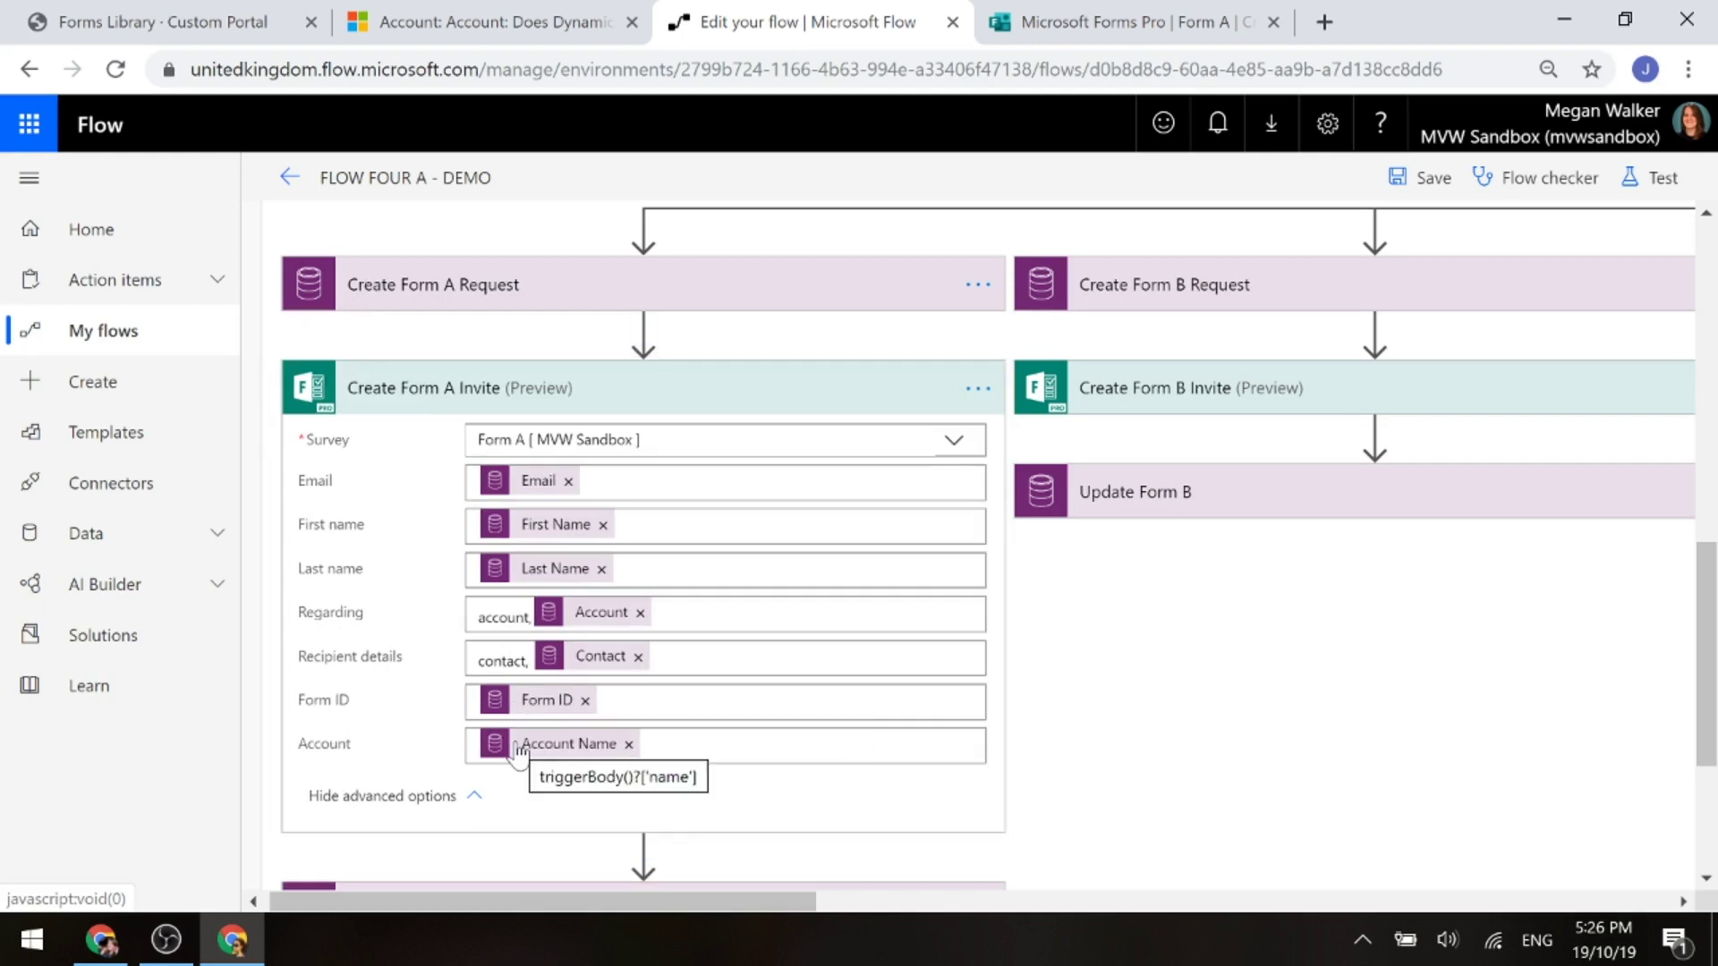
Expand Update Form A with its advanced options and examine the record identifier and the source of the Form Link value
scroll(447, 680, "down", 3)
left_click(455, 658)
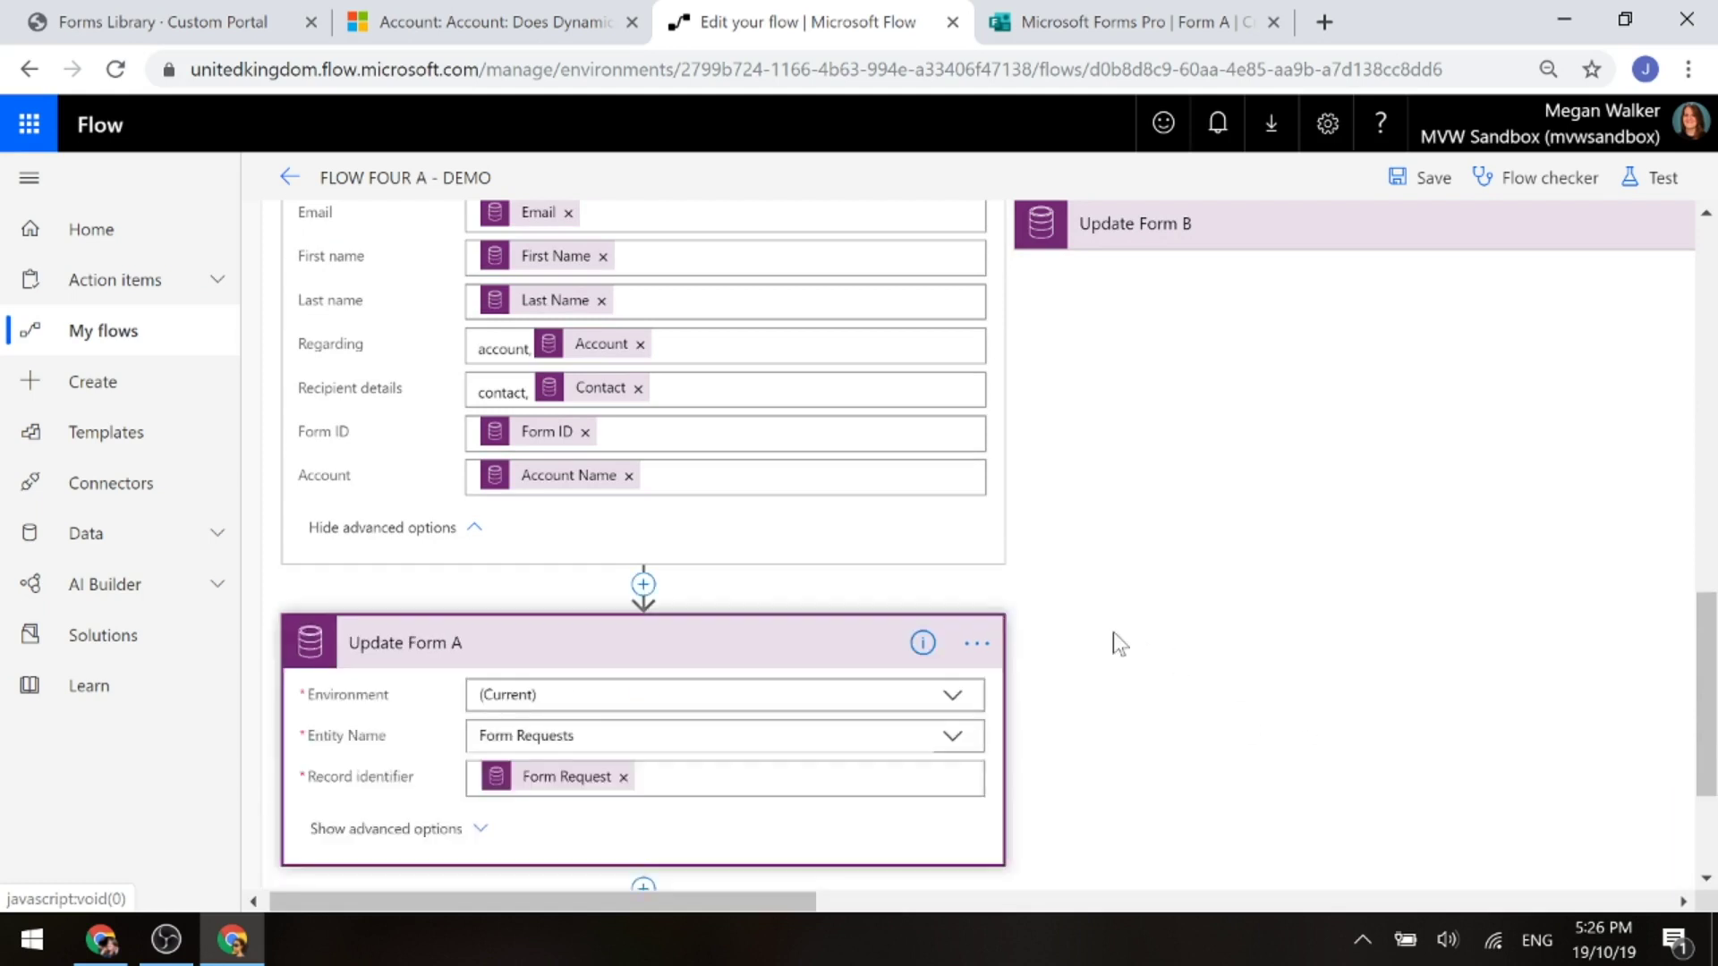
scroll(1113, 632, "down", 2)
left_click(472, 707)
scroll(1154, 683, "down", 2)
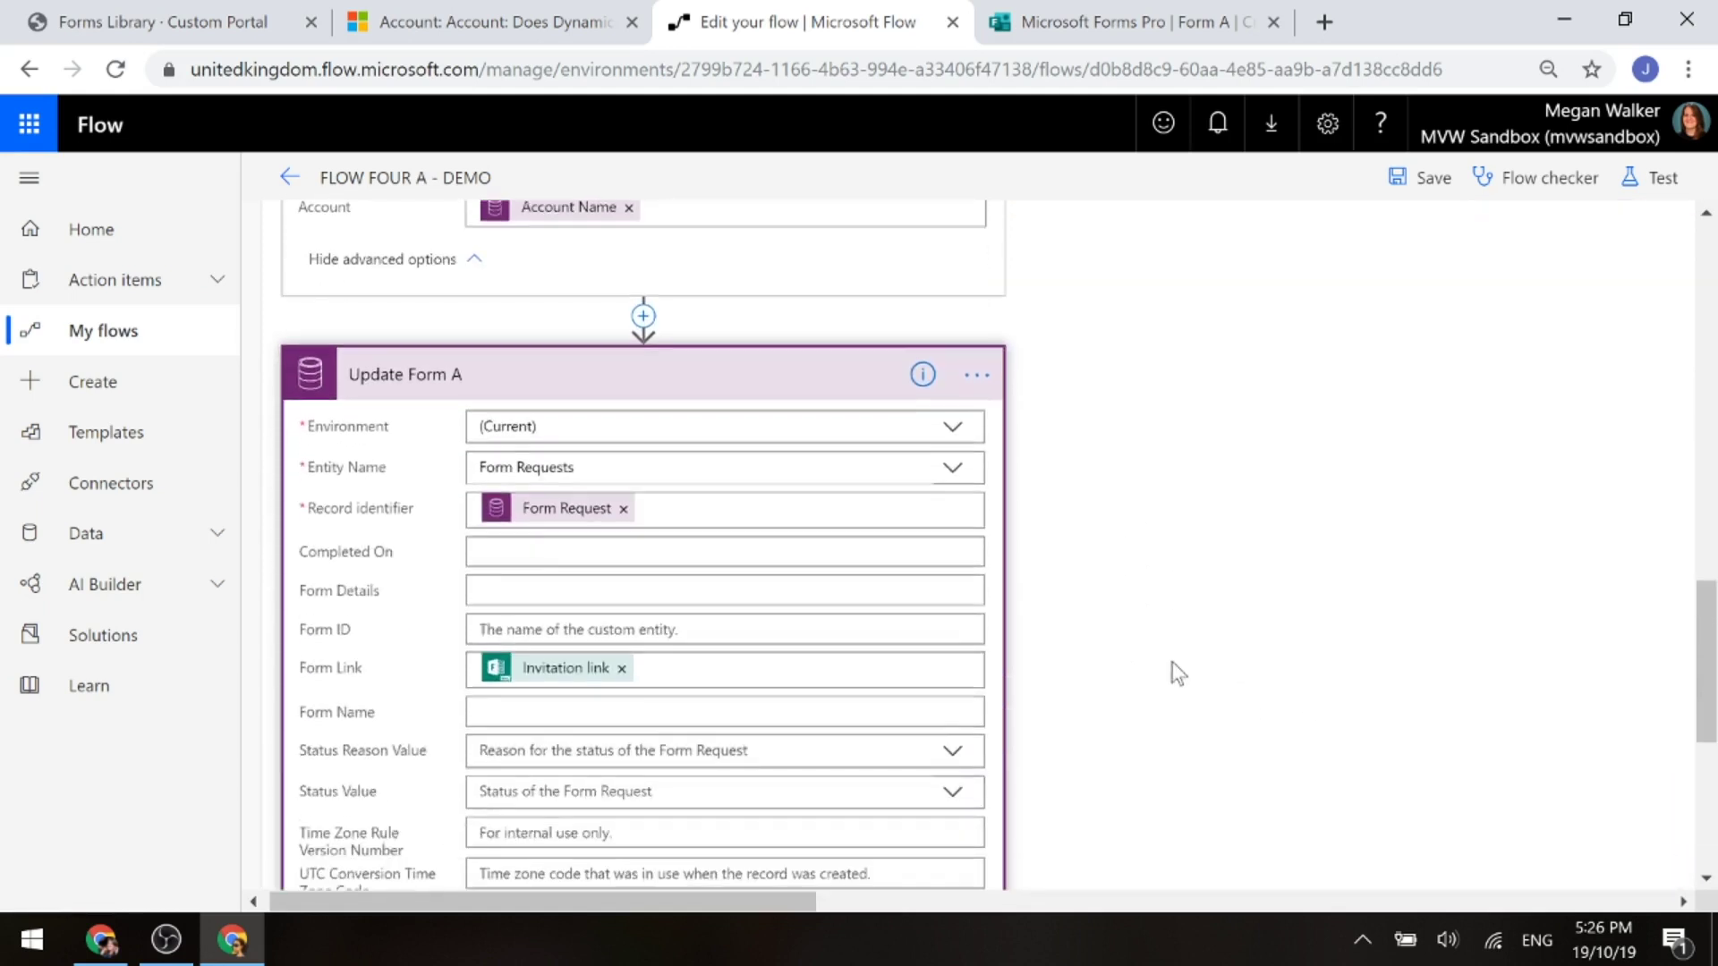
scroll(1178, 673, "down", 2)
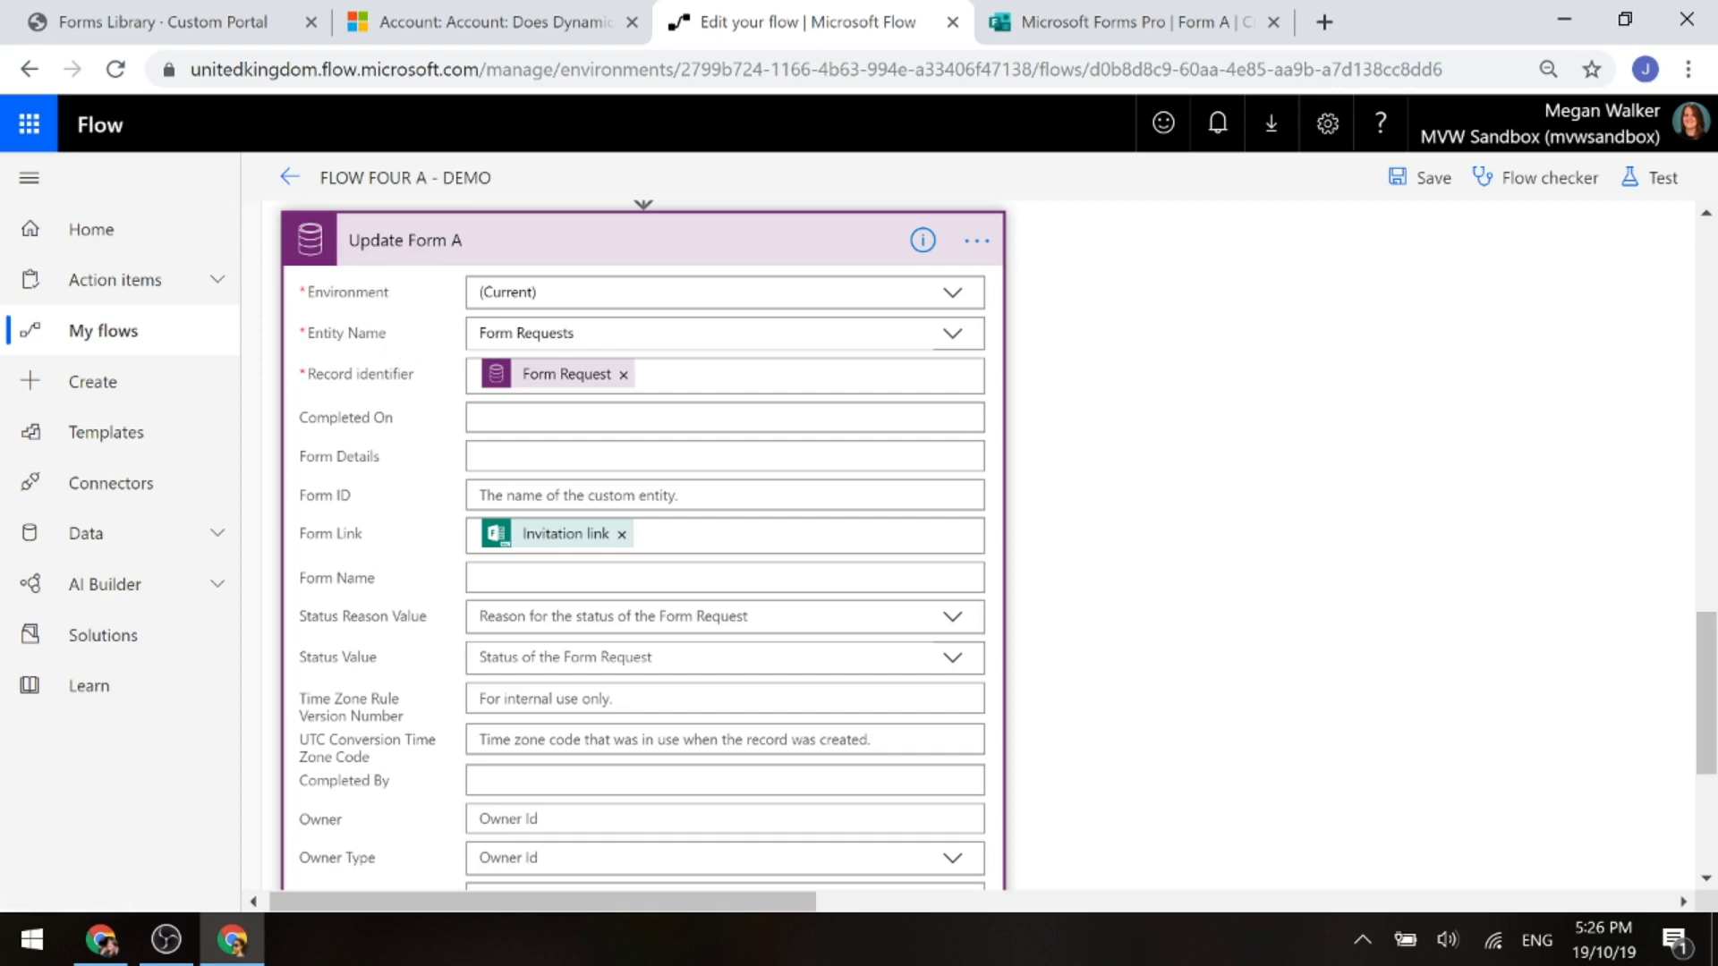
scroll(381, 511, "down", 2)
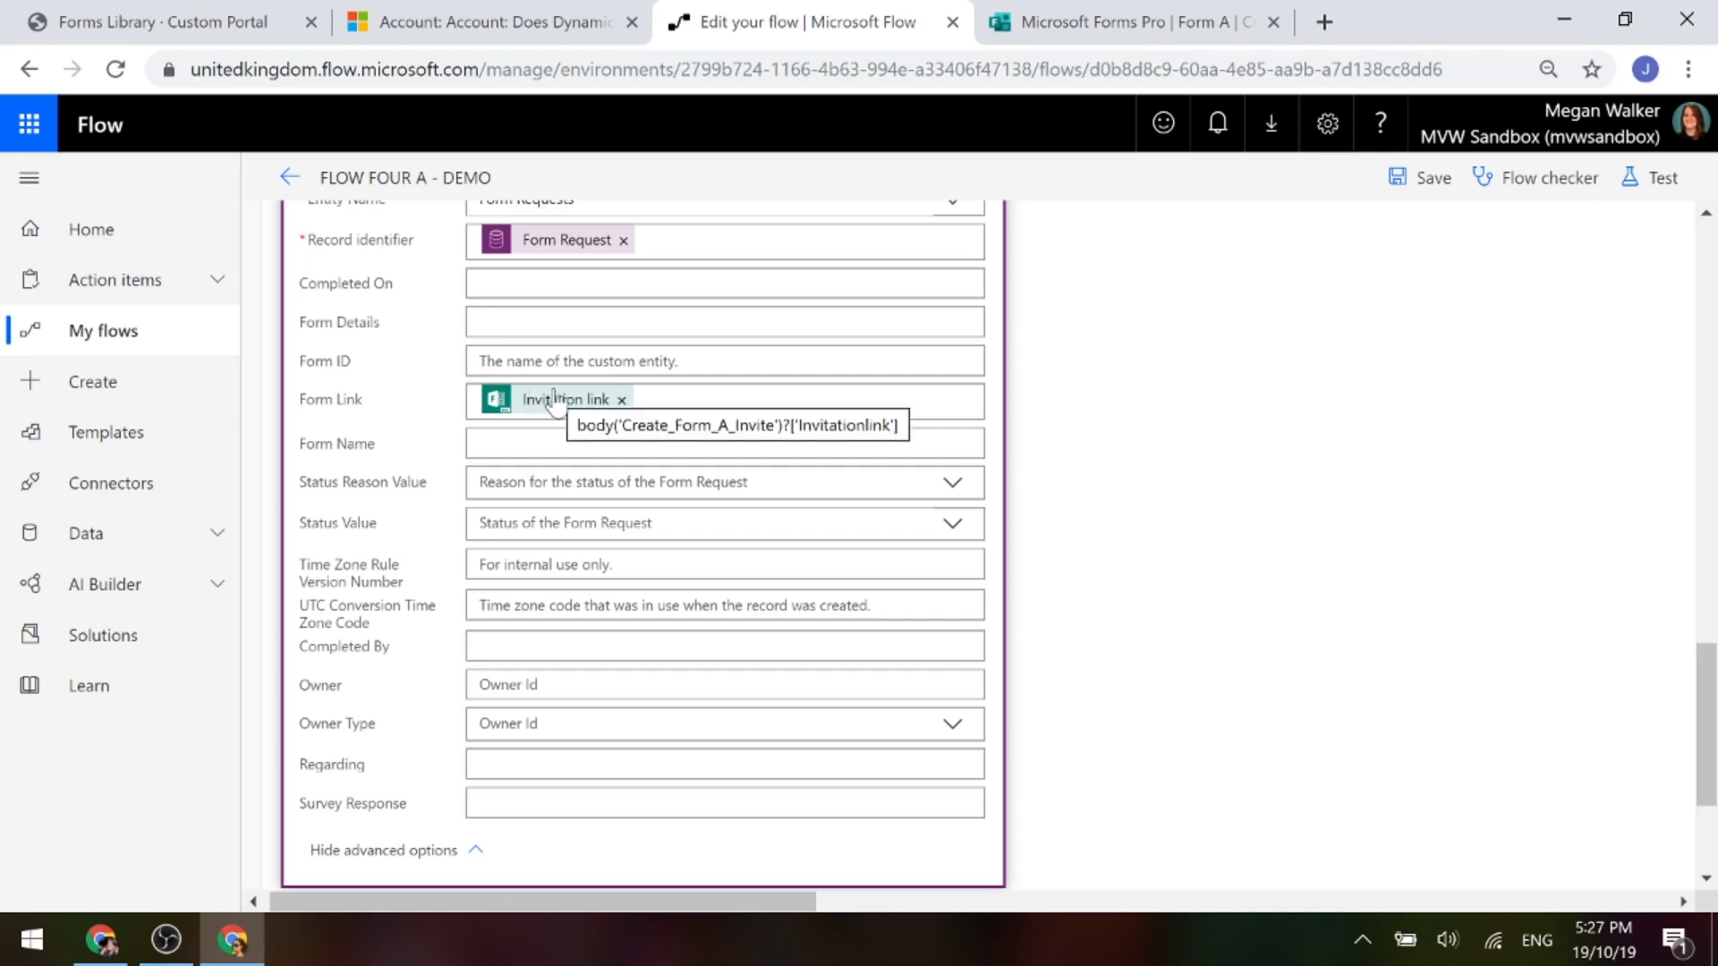
Collapse the Update Form A and Create Form A Invite actions
scroll(550, 403, "up", 8)
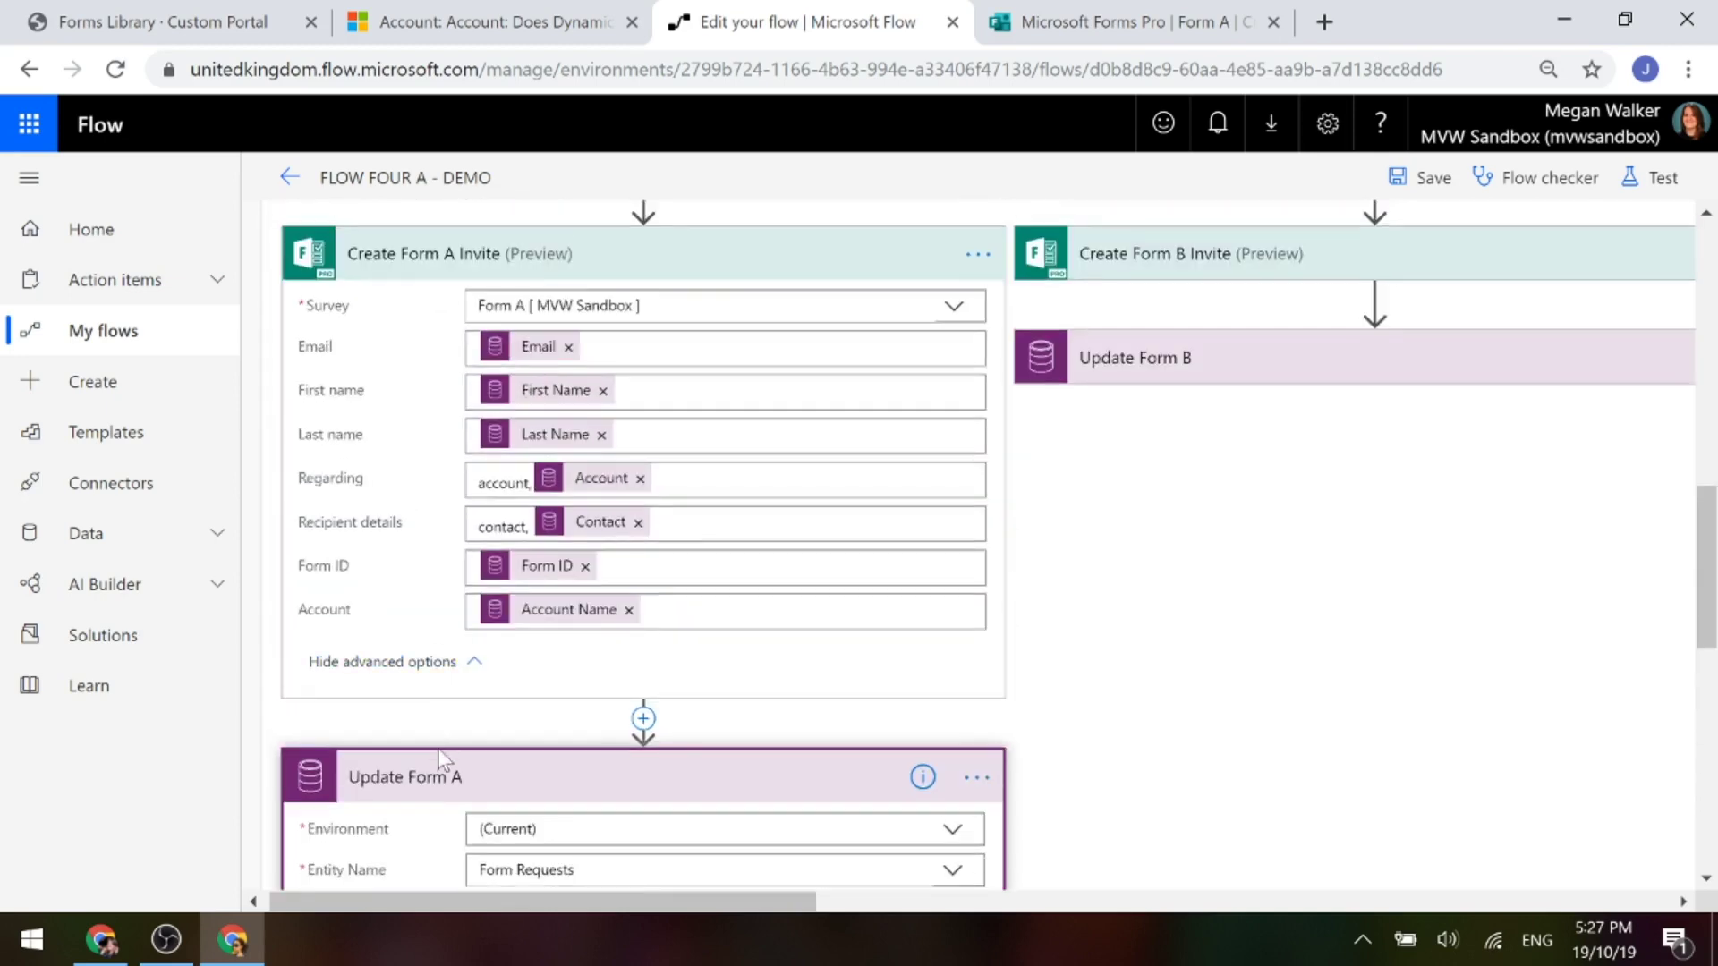
left_click(501, 777)
left_click(460, 267)
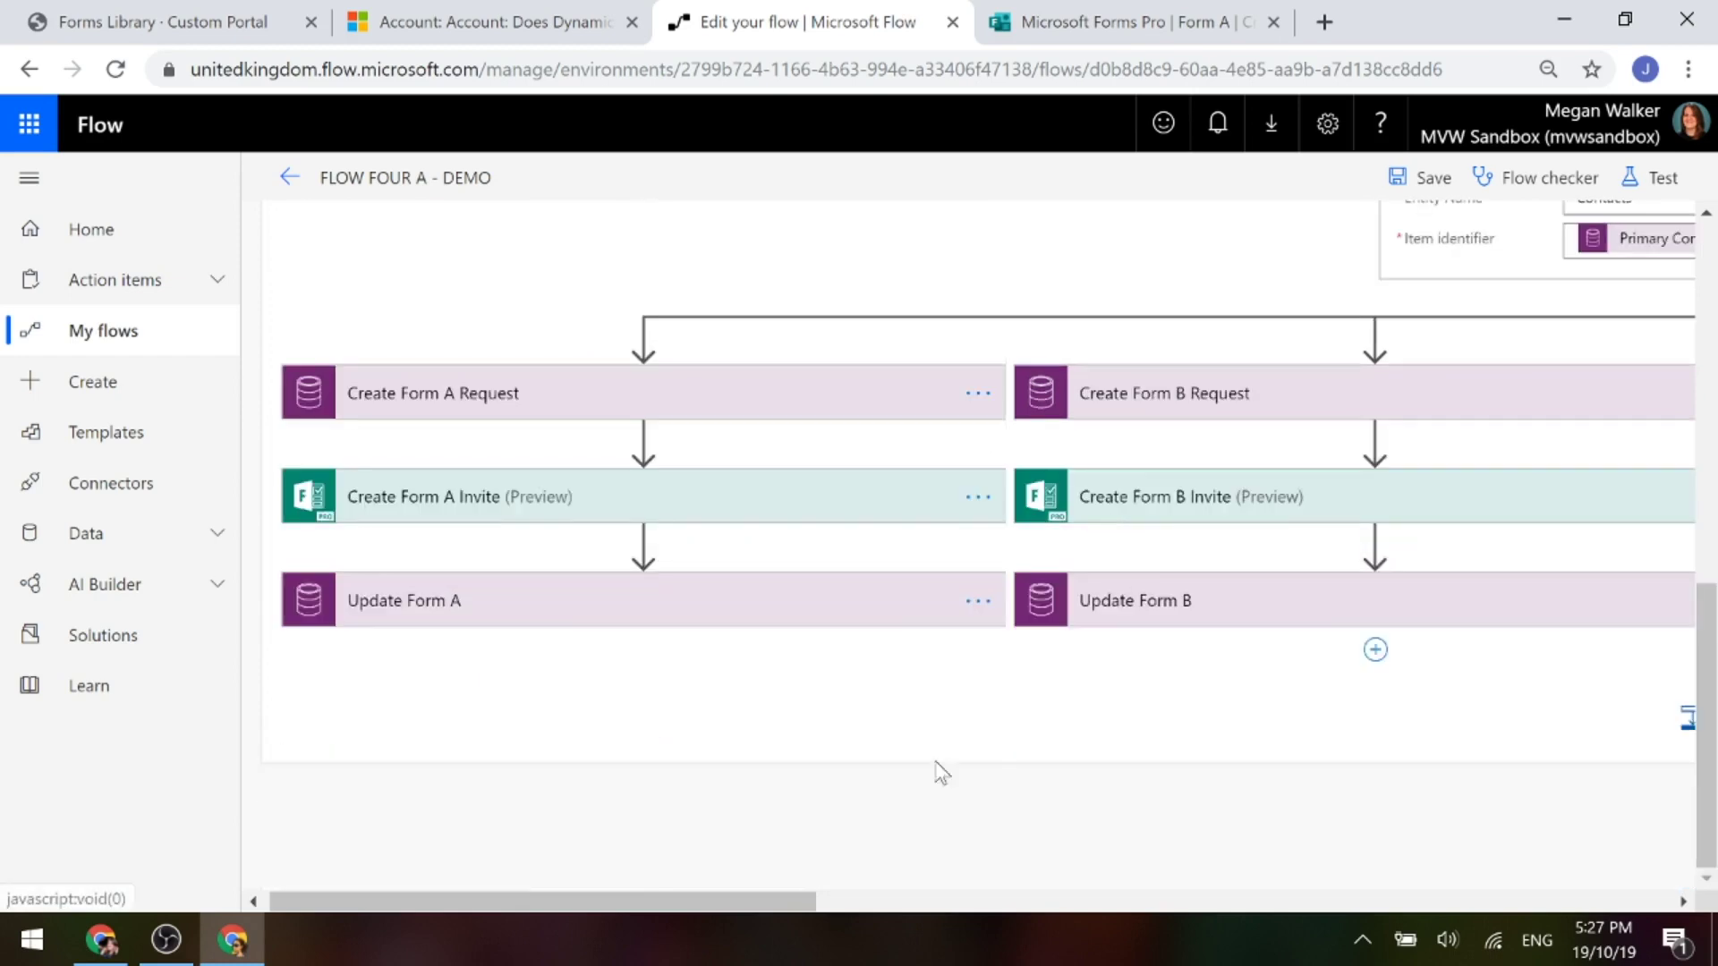
Examine the Form C branch by expanding Create Form C Invite with its advanced options and the Create Form C Request action
left_click_drag(658, 896, 925, 903)
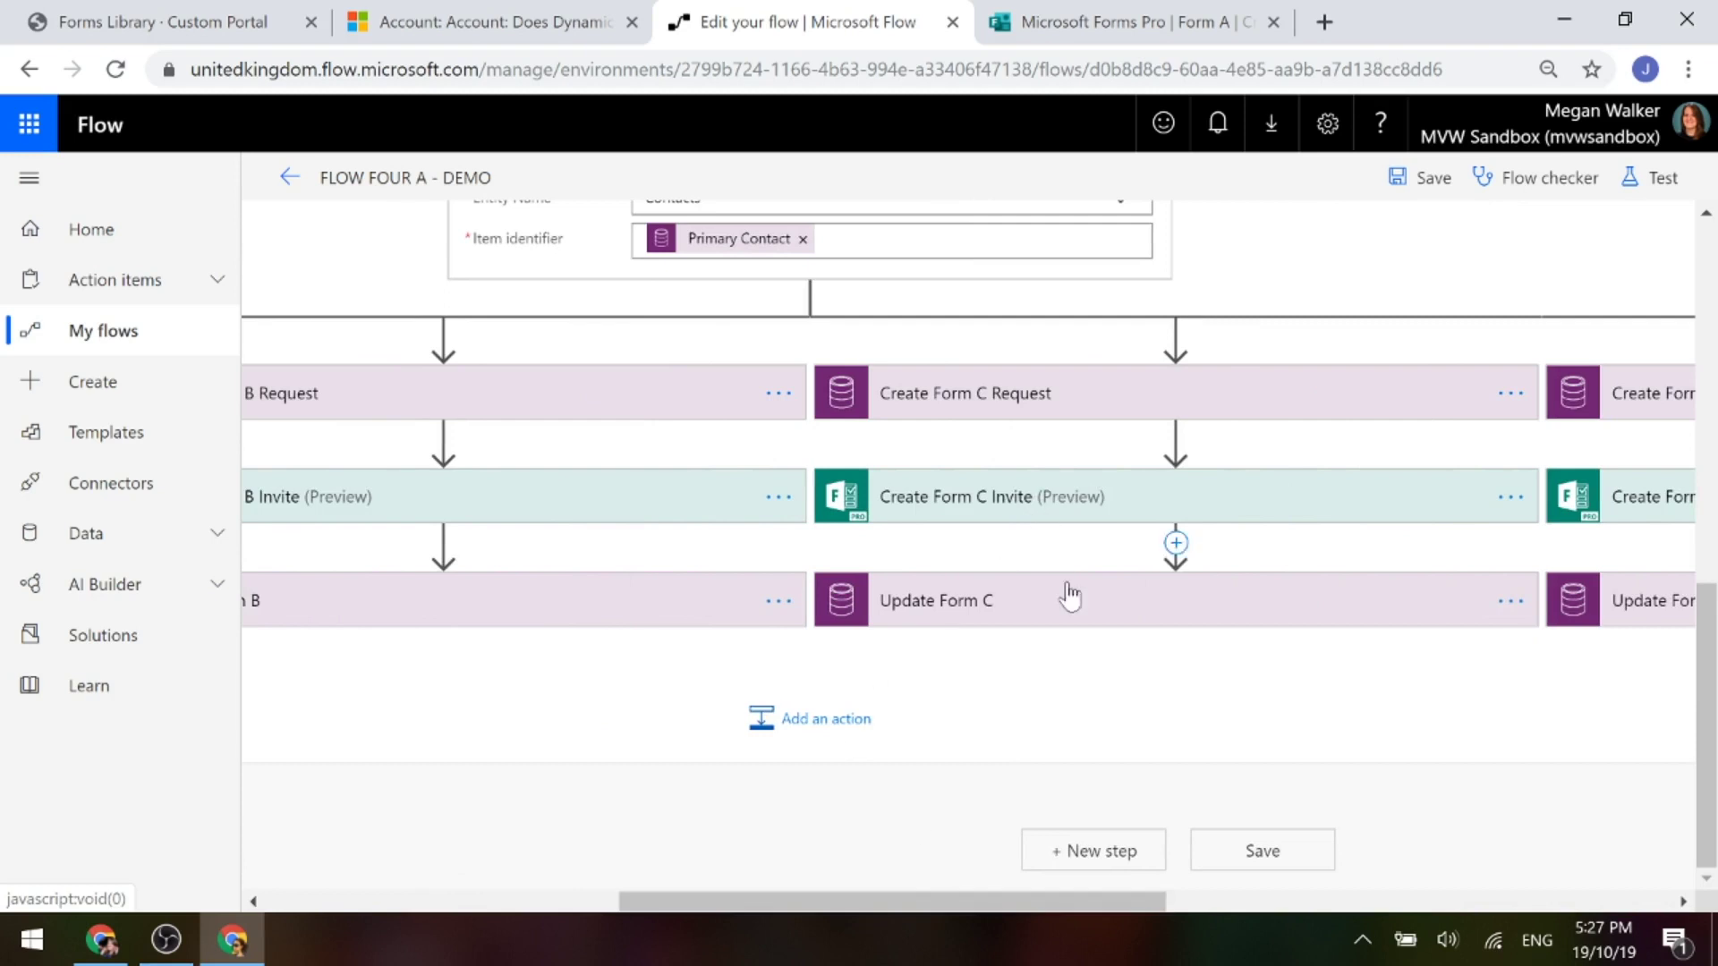
left_click(952, 492)
left_click(950, 651)
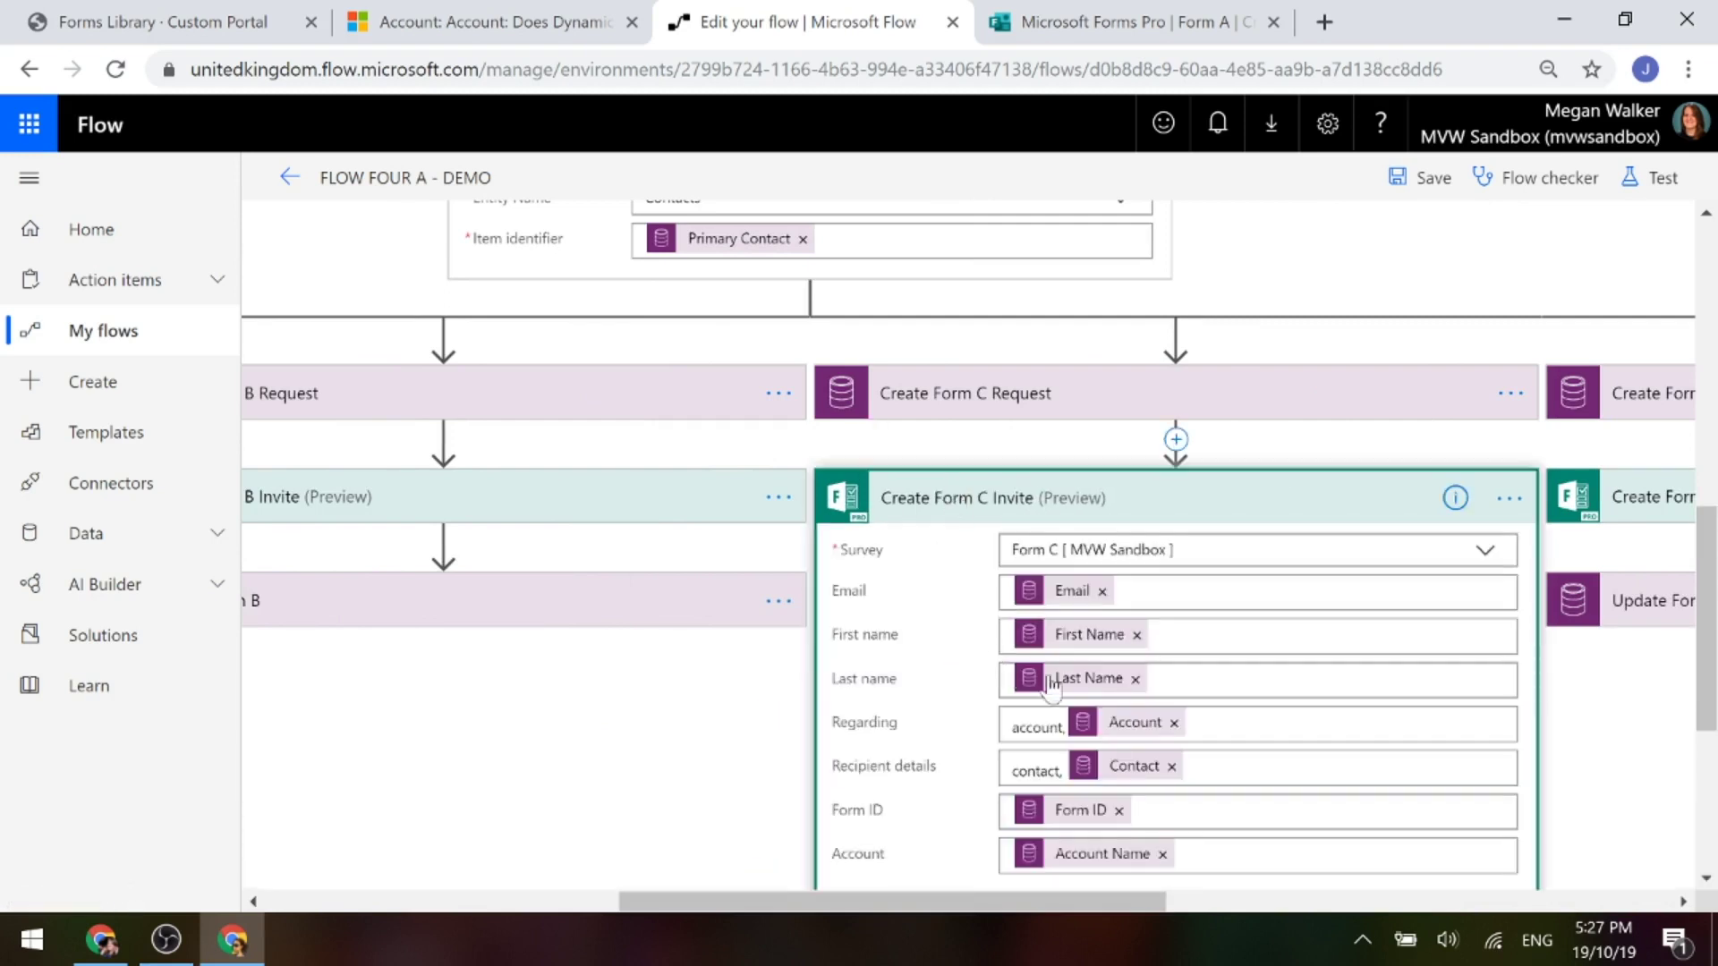
scroll(1125, 725, "down", 1)
scroll(1126, 725, "down", 1)
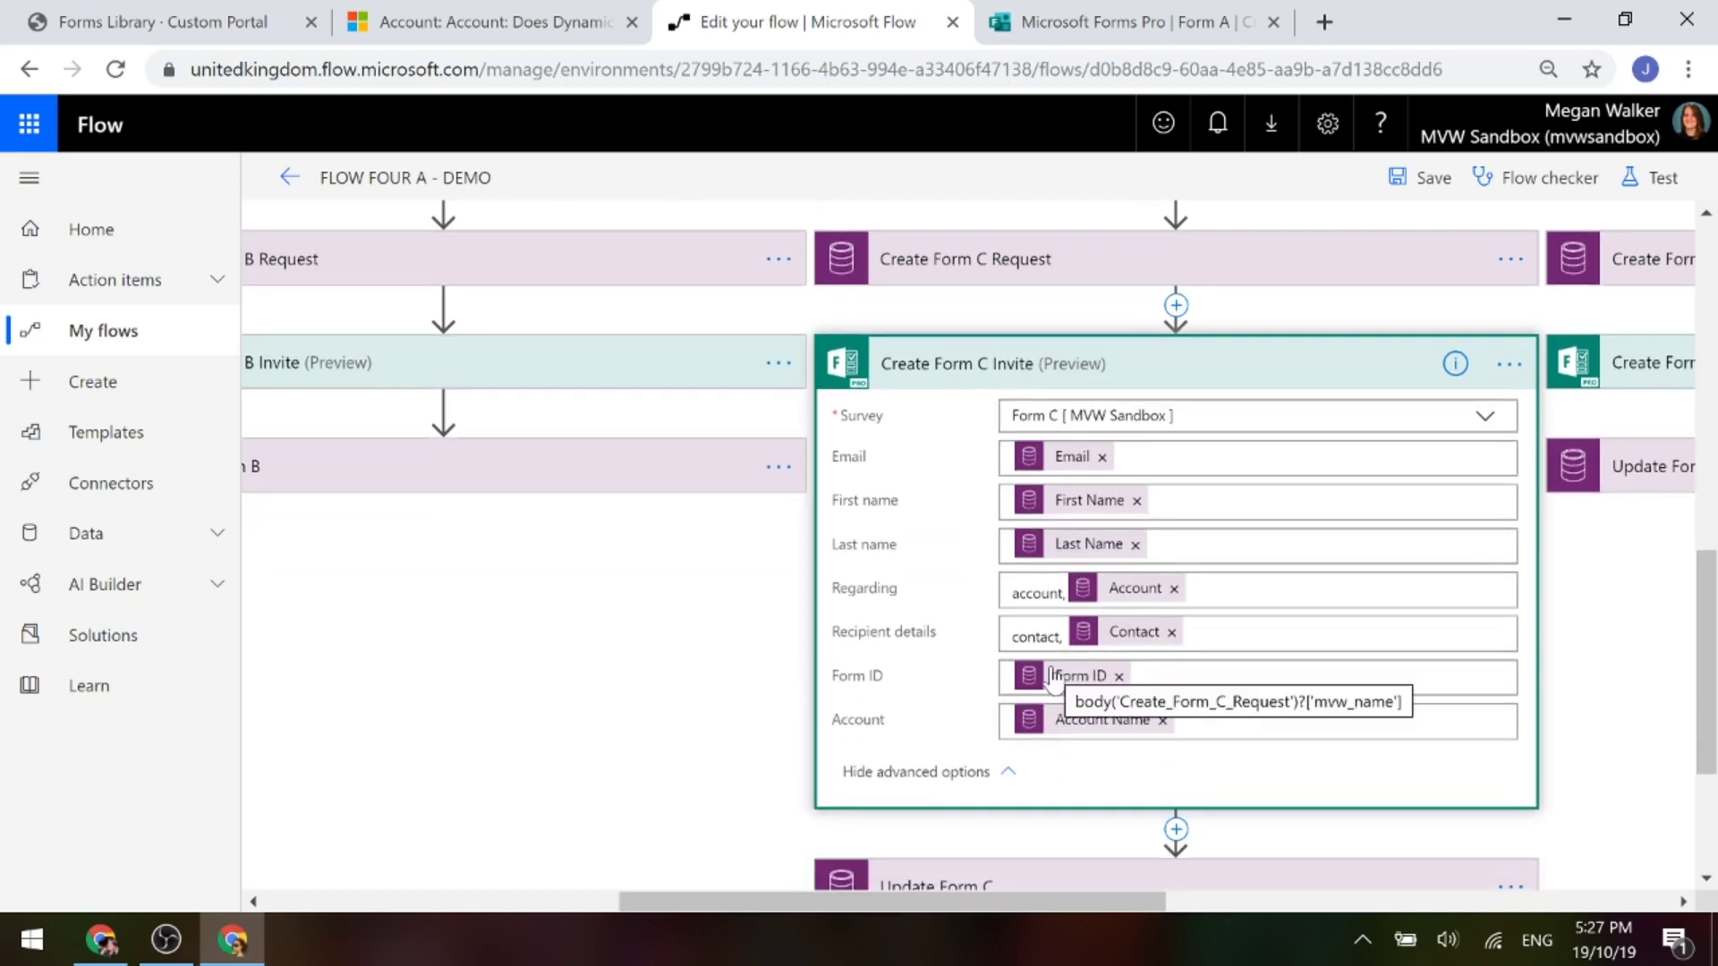
left_click(959, 269)
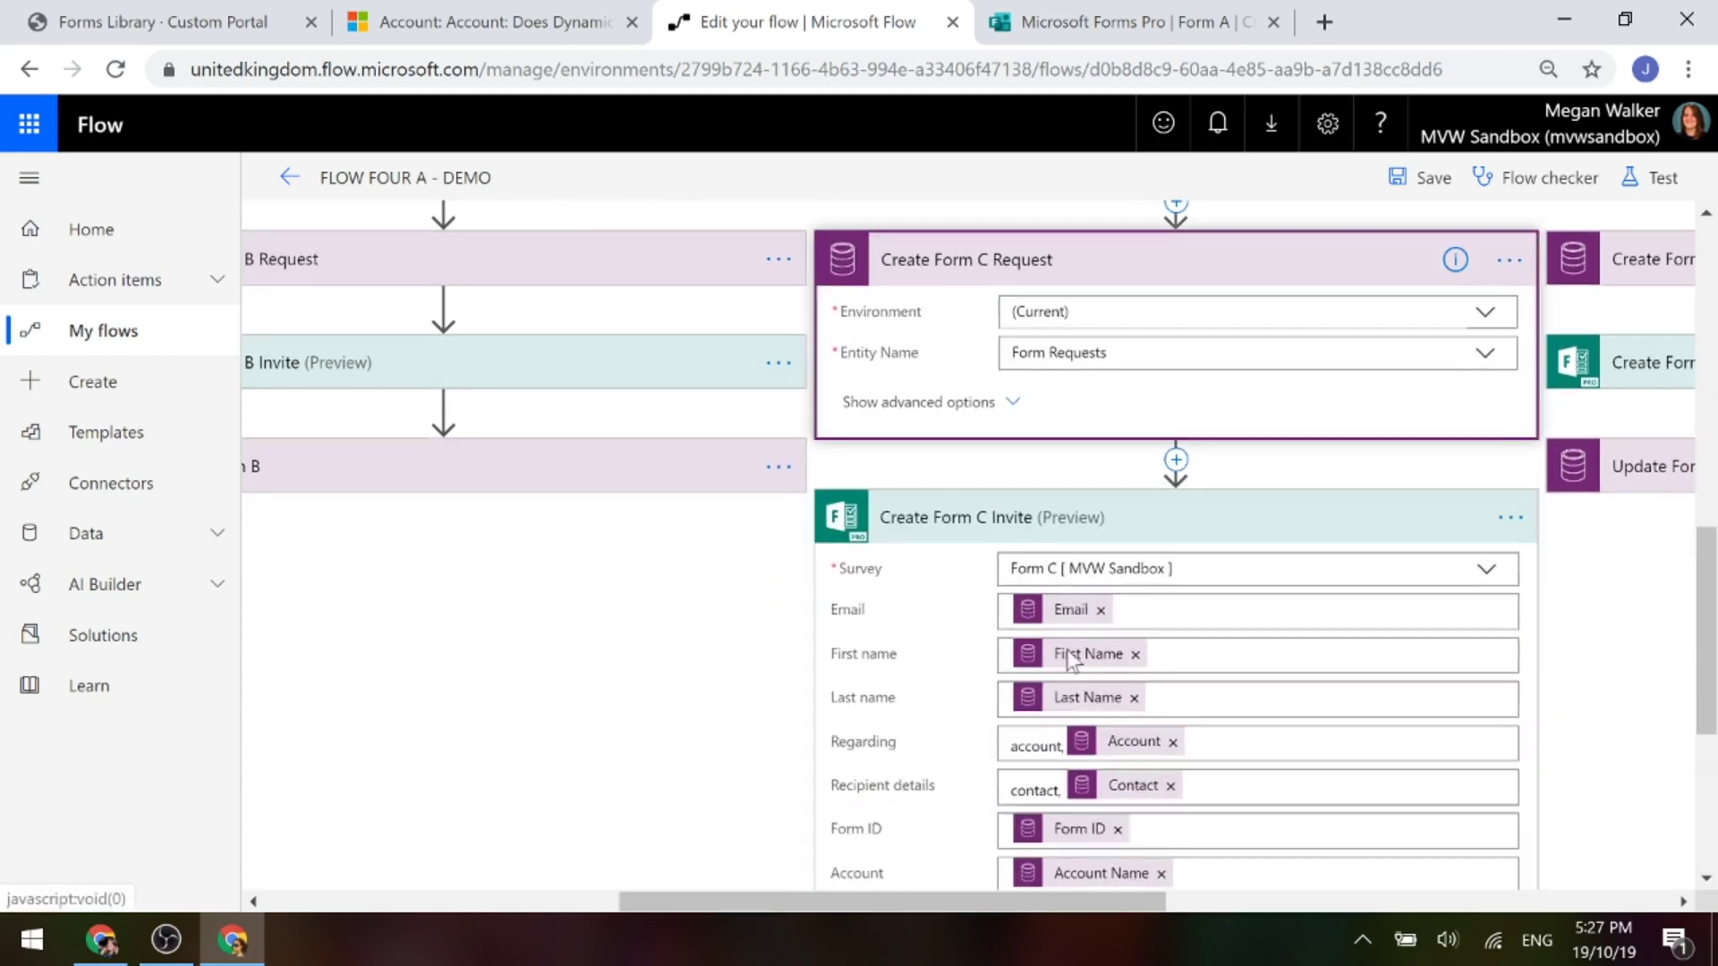
Collapse the Create Form C Request action and examine the Form ID value in Create Form C Invite
left_click(977, 261)
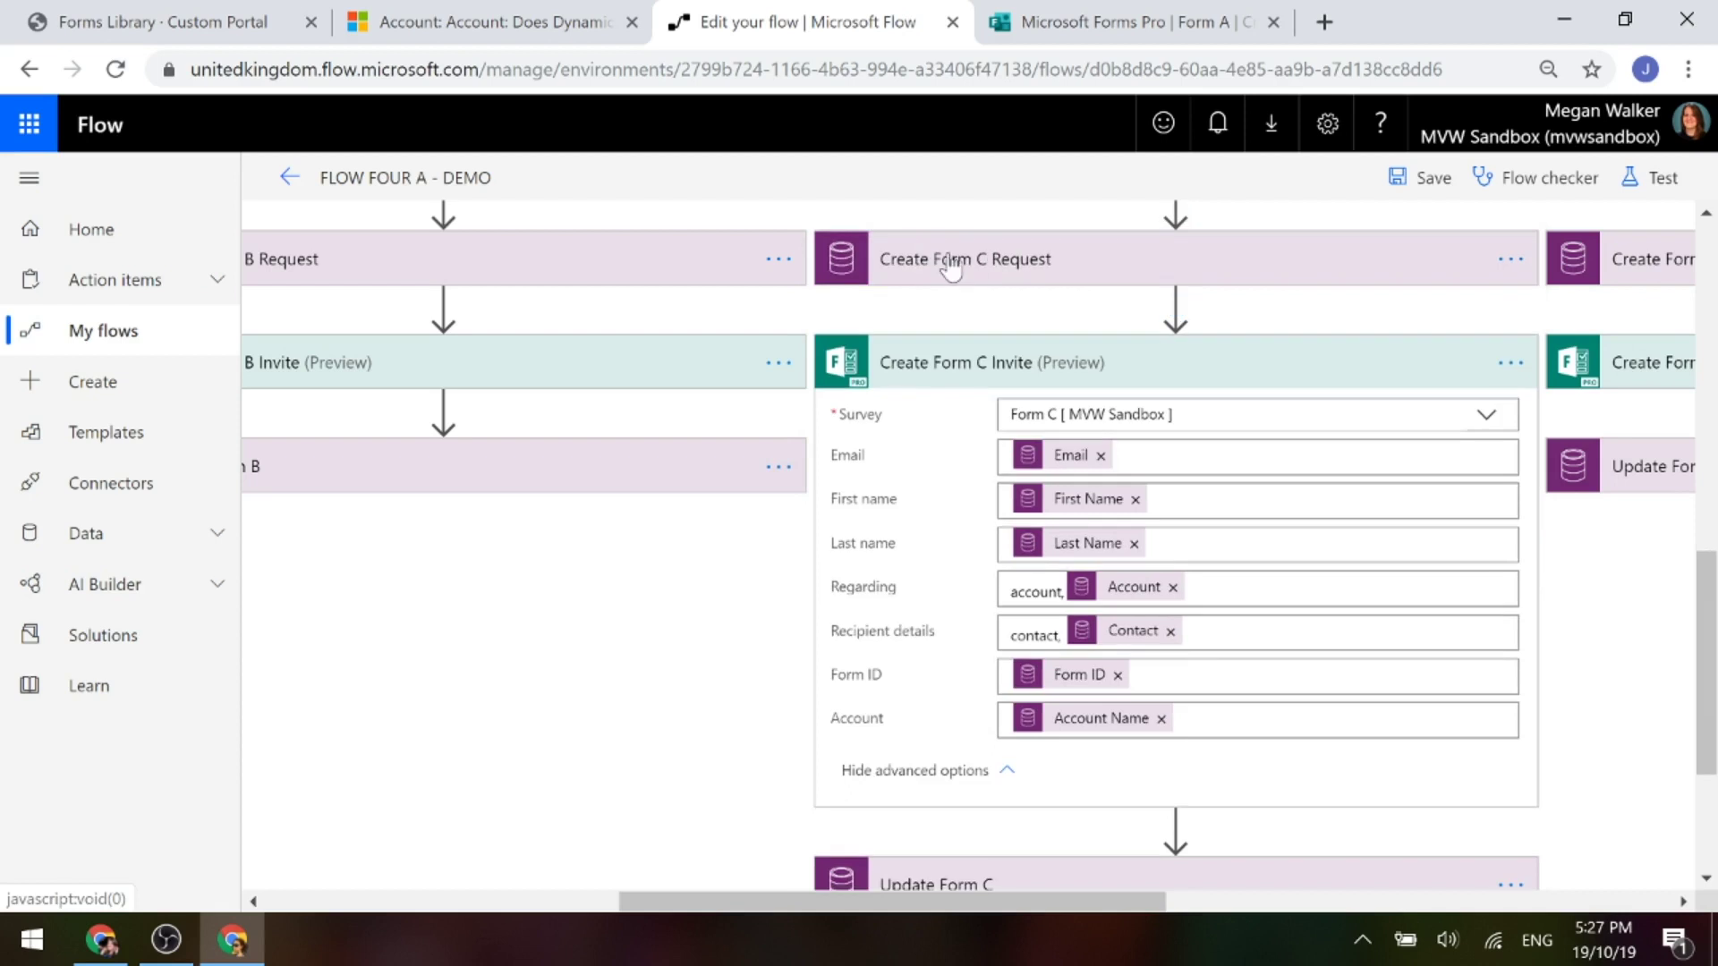
left_click(1049, 685)
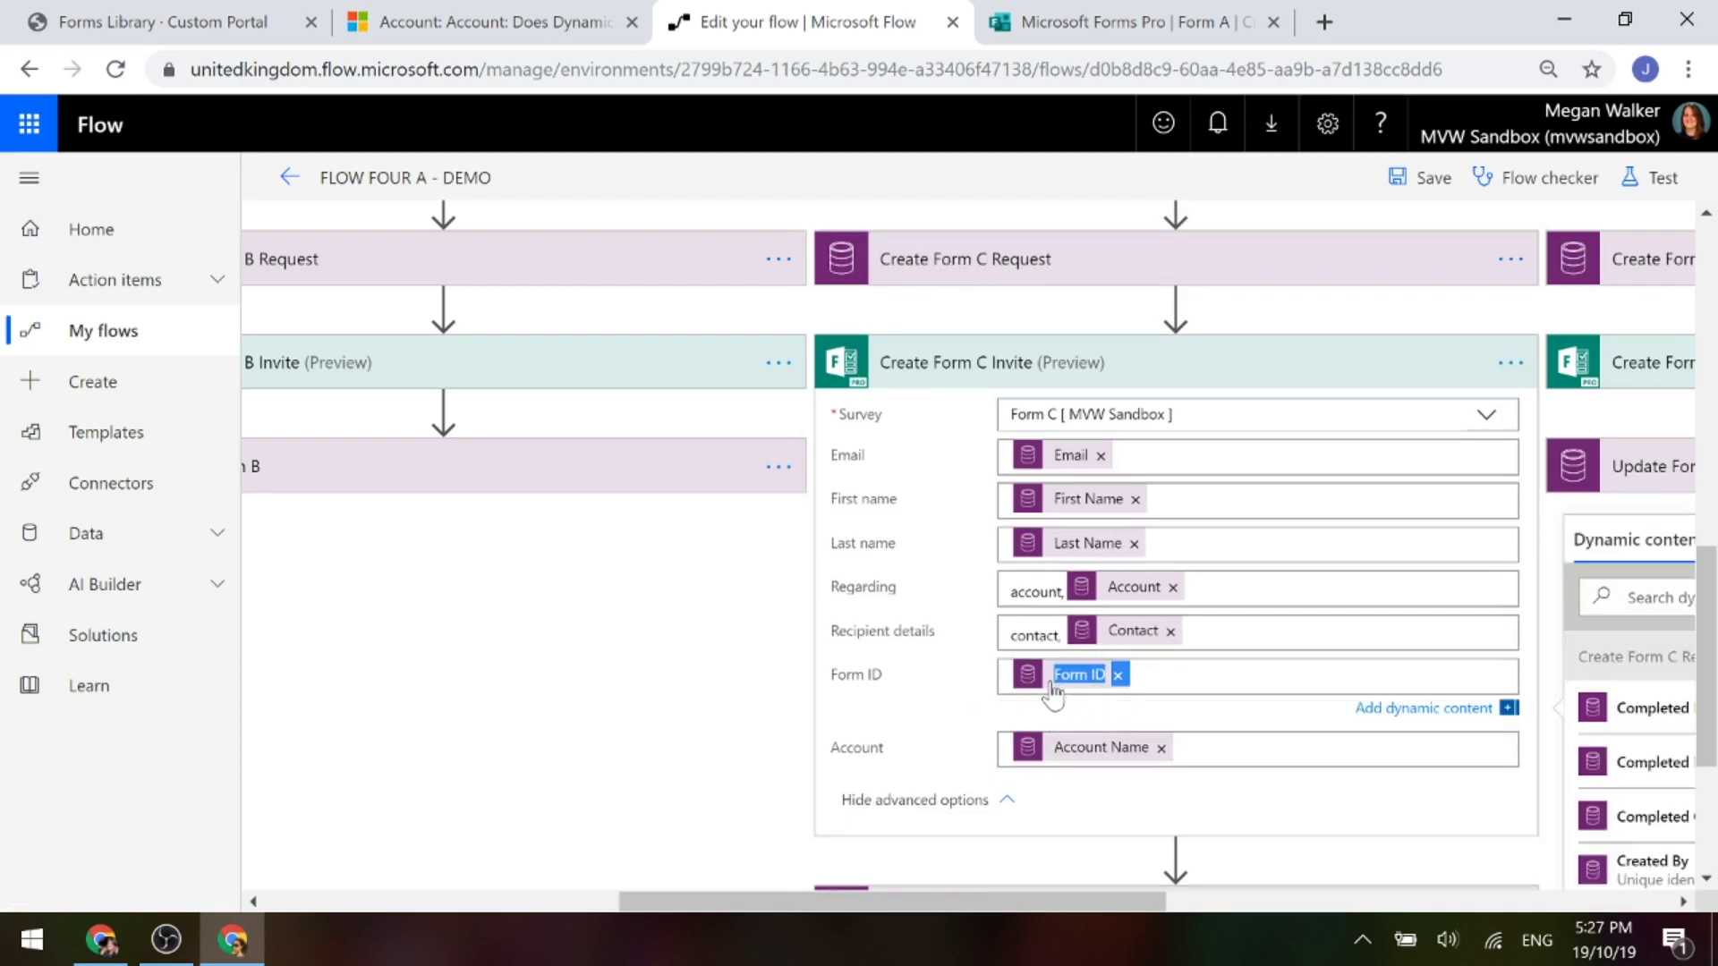
scroll(1020, 671, "down", 3)
Expand Update Form C with its advanced options, examine the source of the Form Link value, and collapse the action
left_click(989, 659)
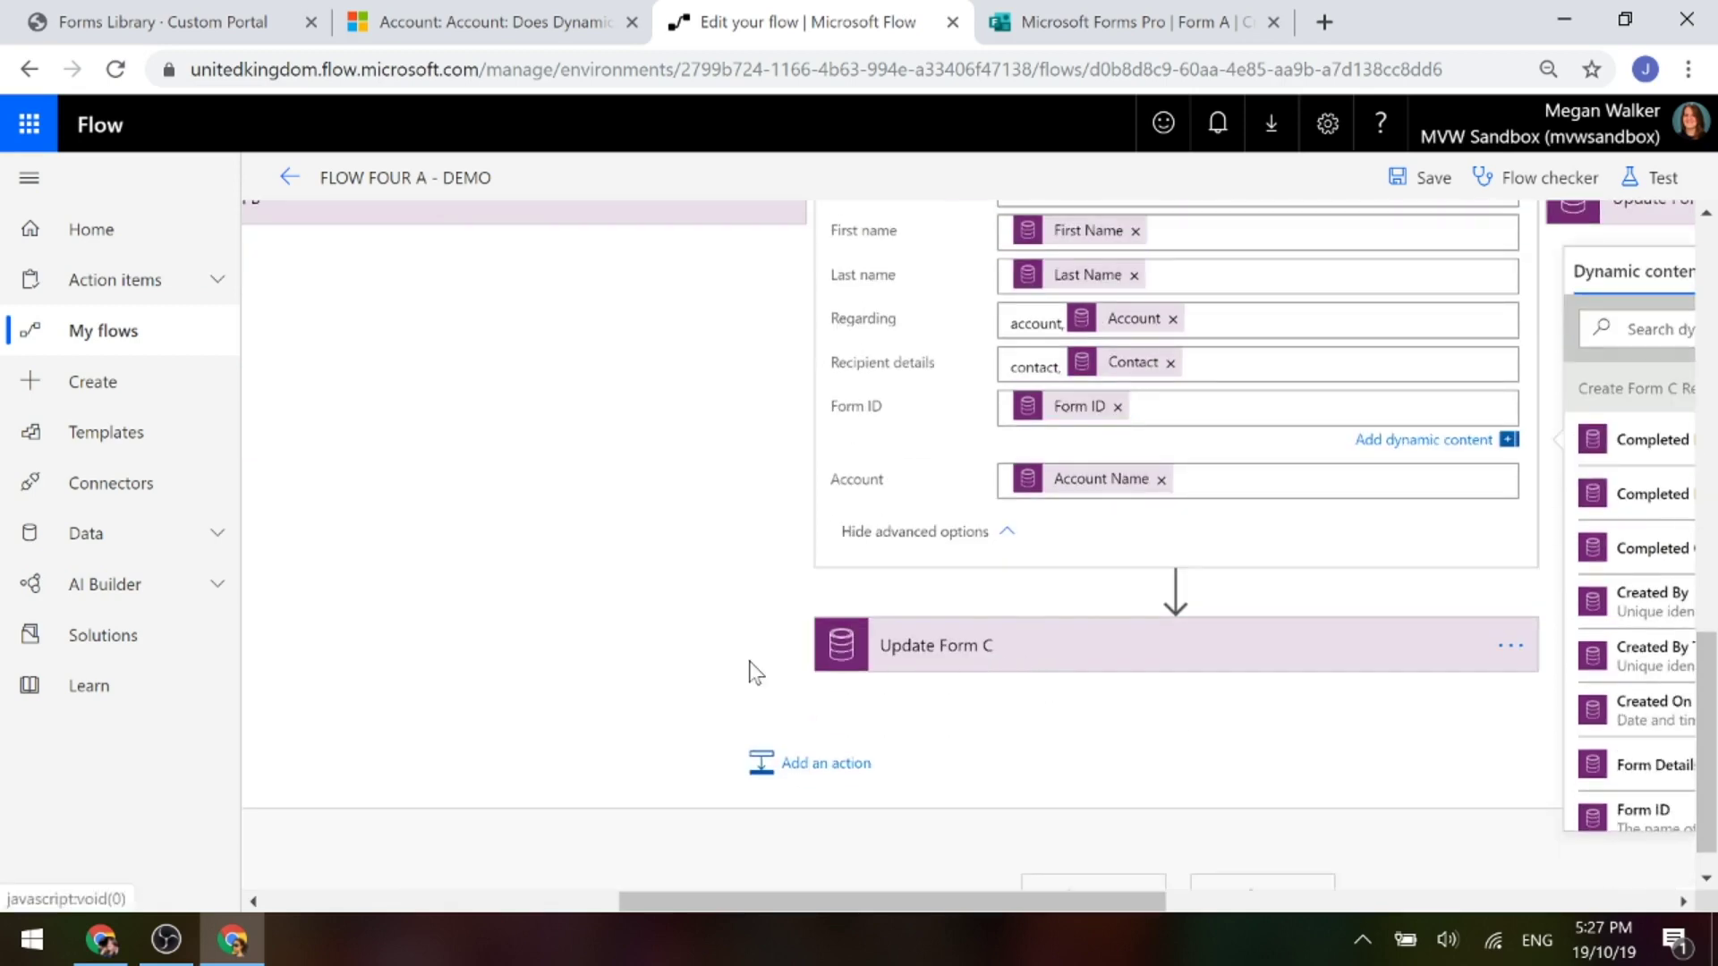
left_click(951, 803)
scroll(994, 707, "down", 2)
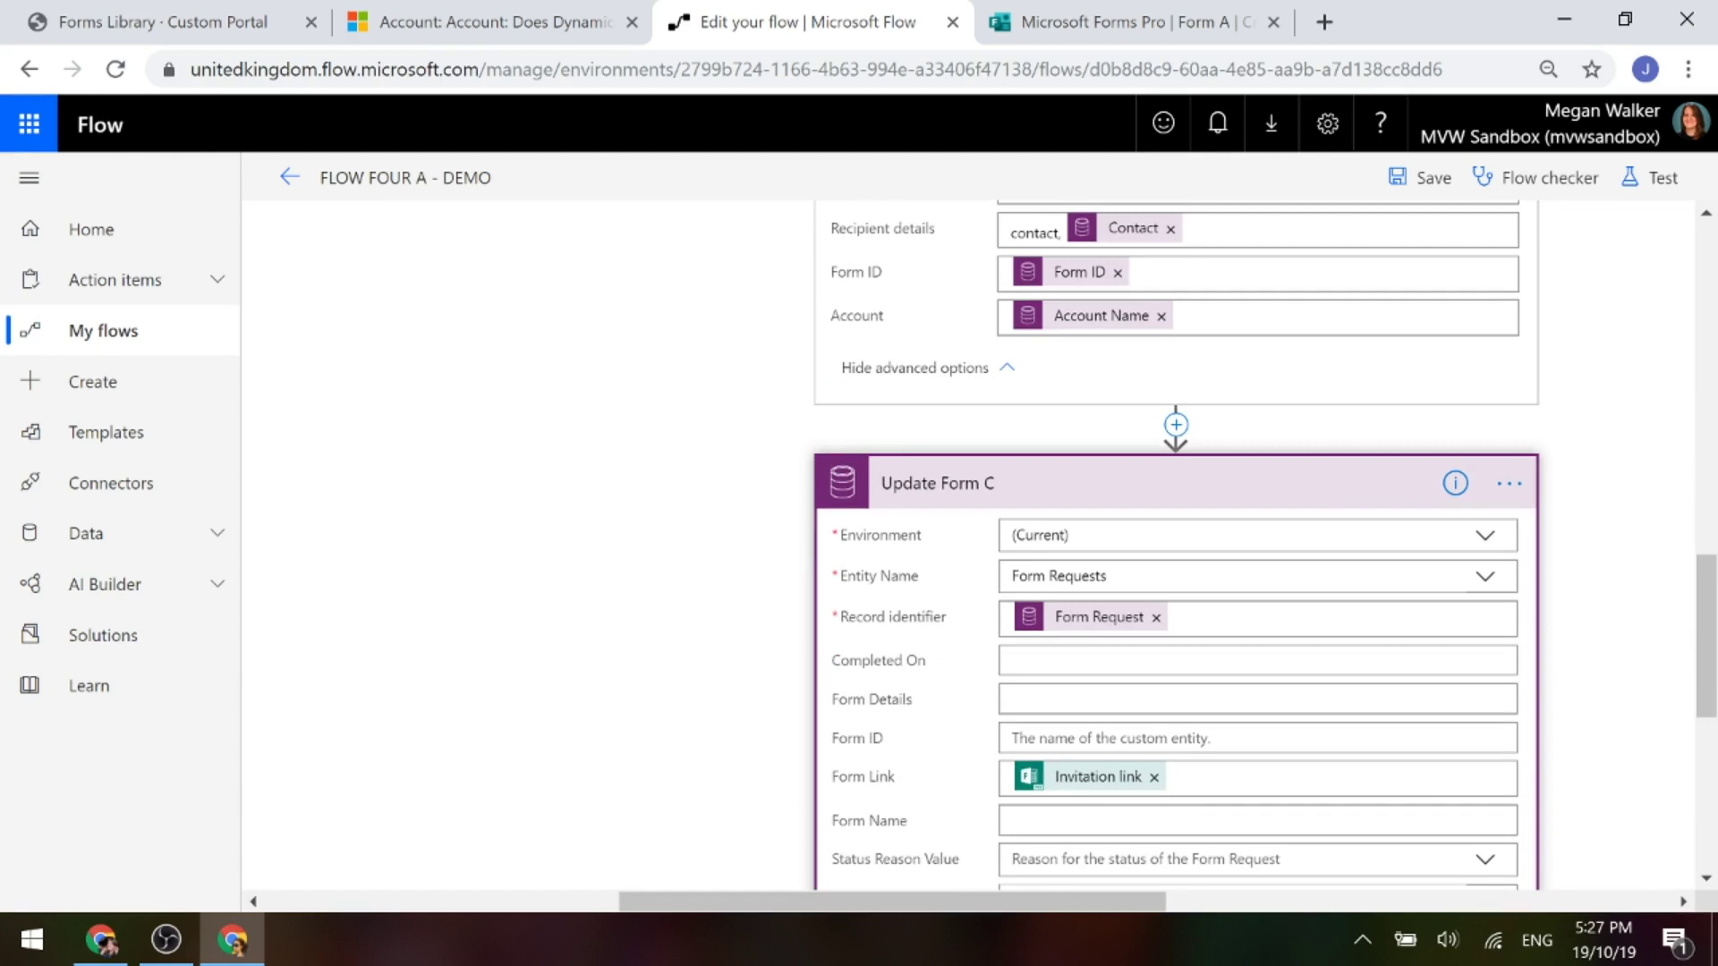
mouse_move(1071, 784)
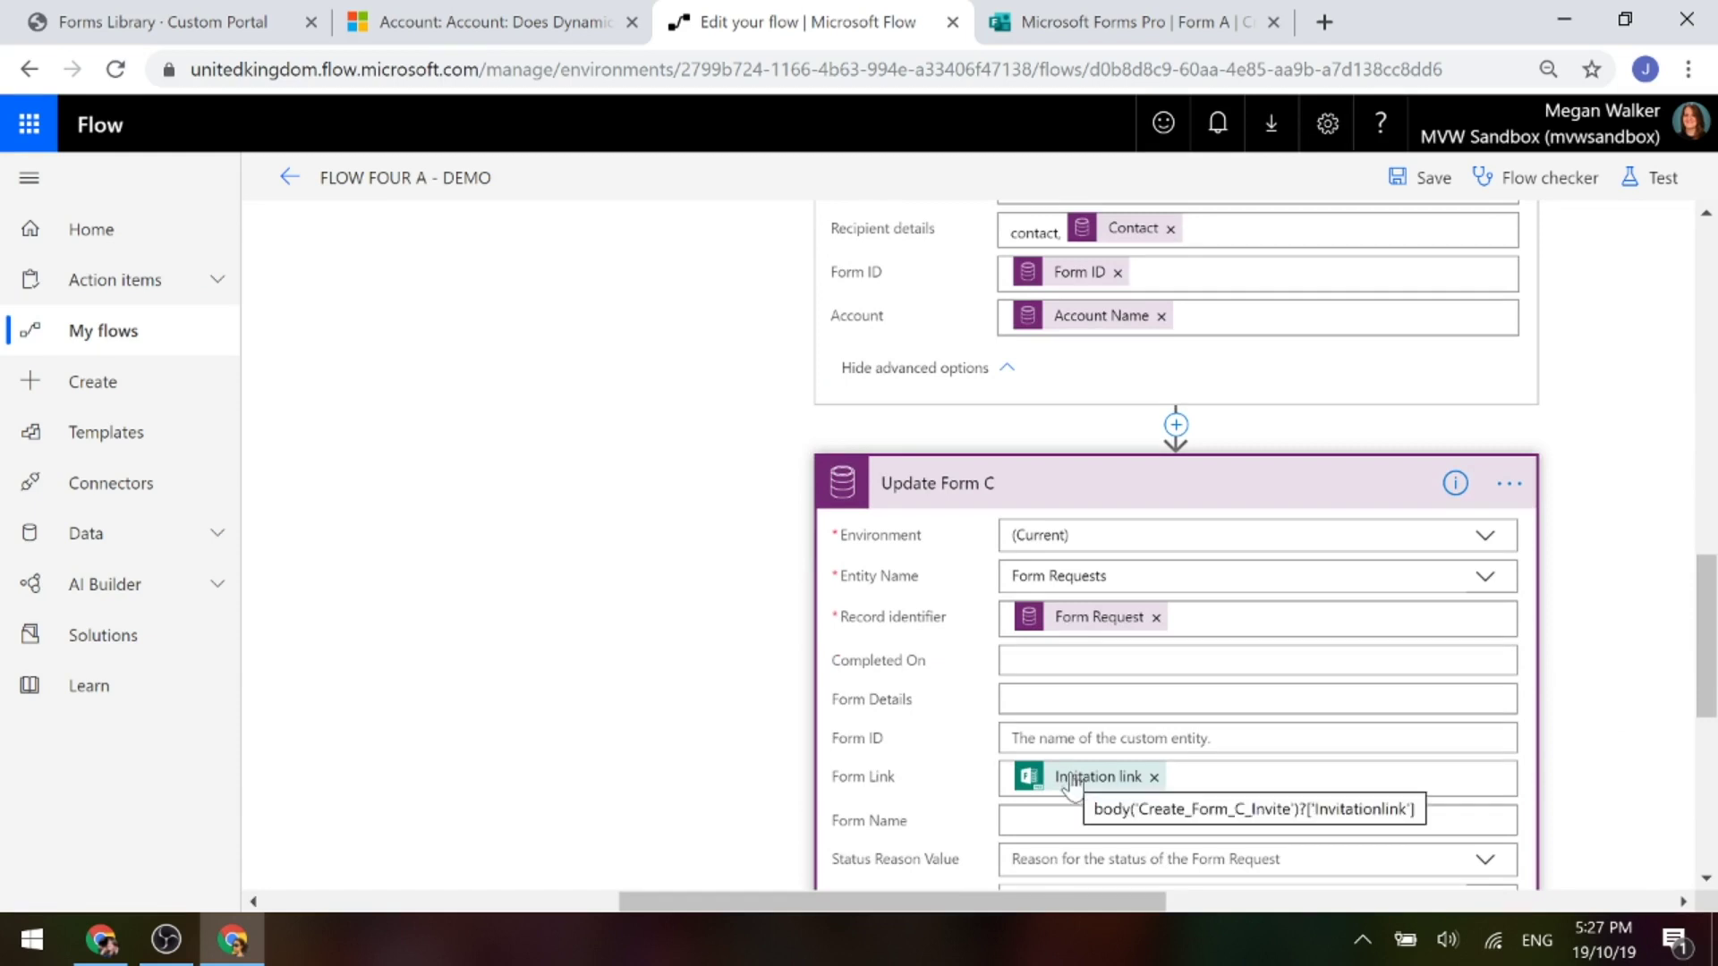
left_click(912, 485)
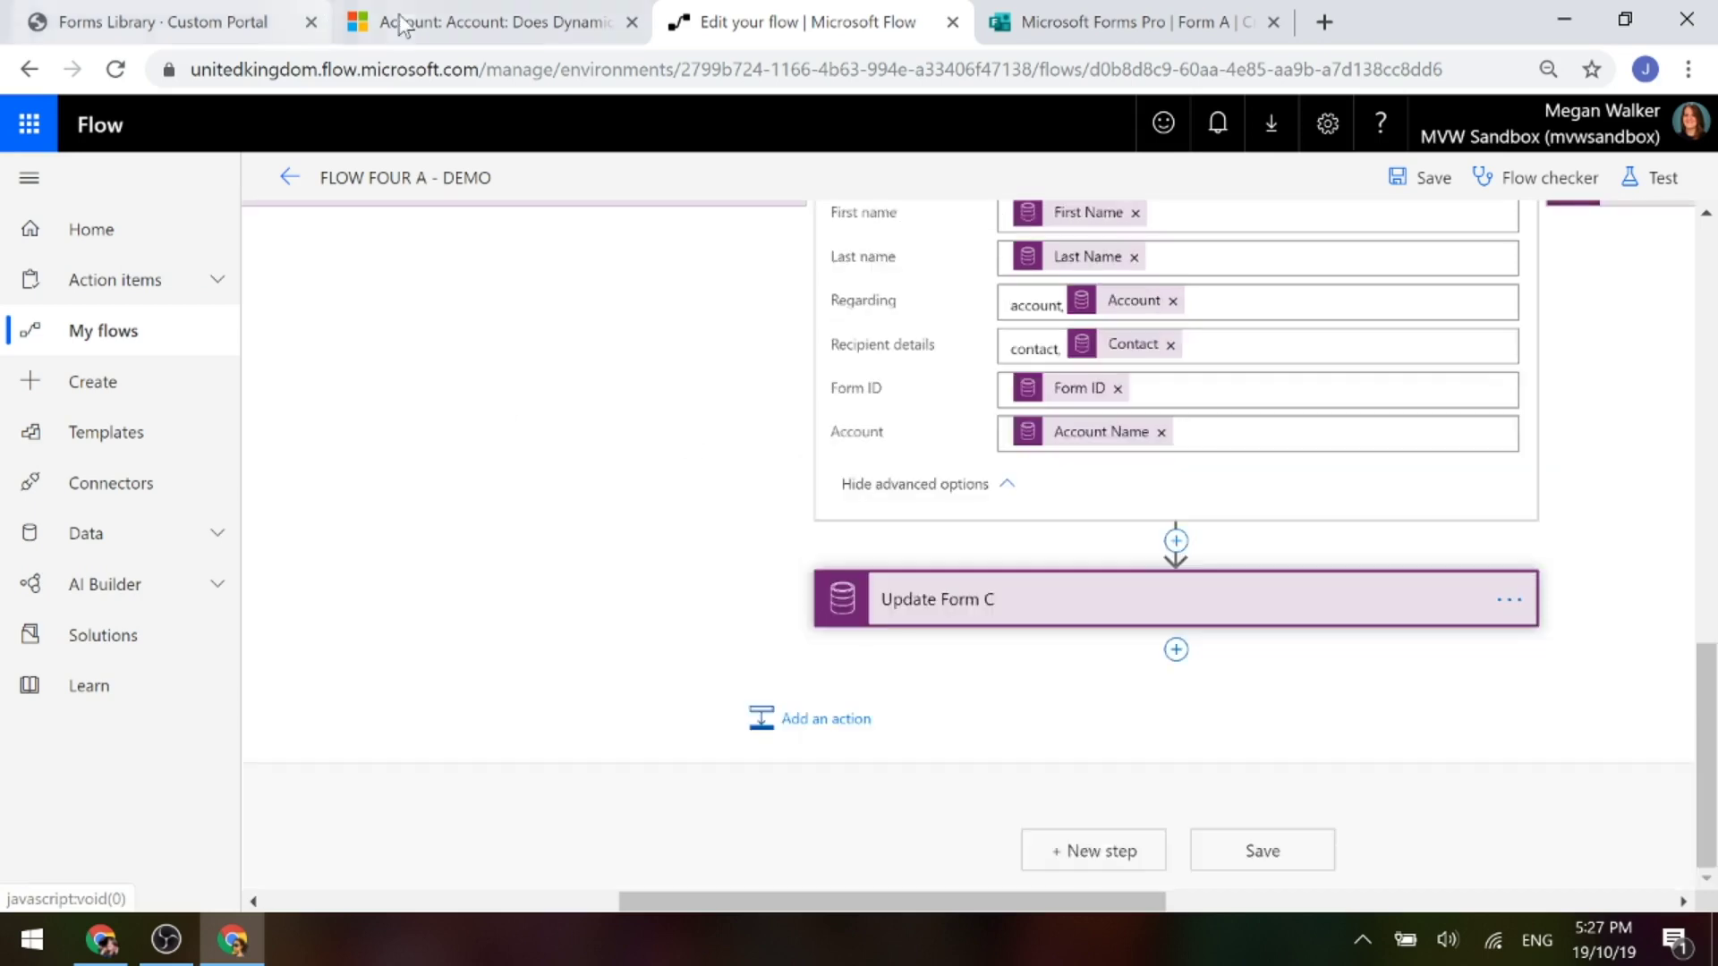
Switch to the Custom Portal and refresh the Forms Library page to view the Forms To Complete list
left_click(134, 27)
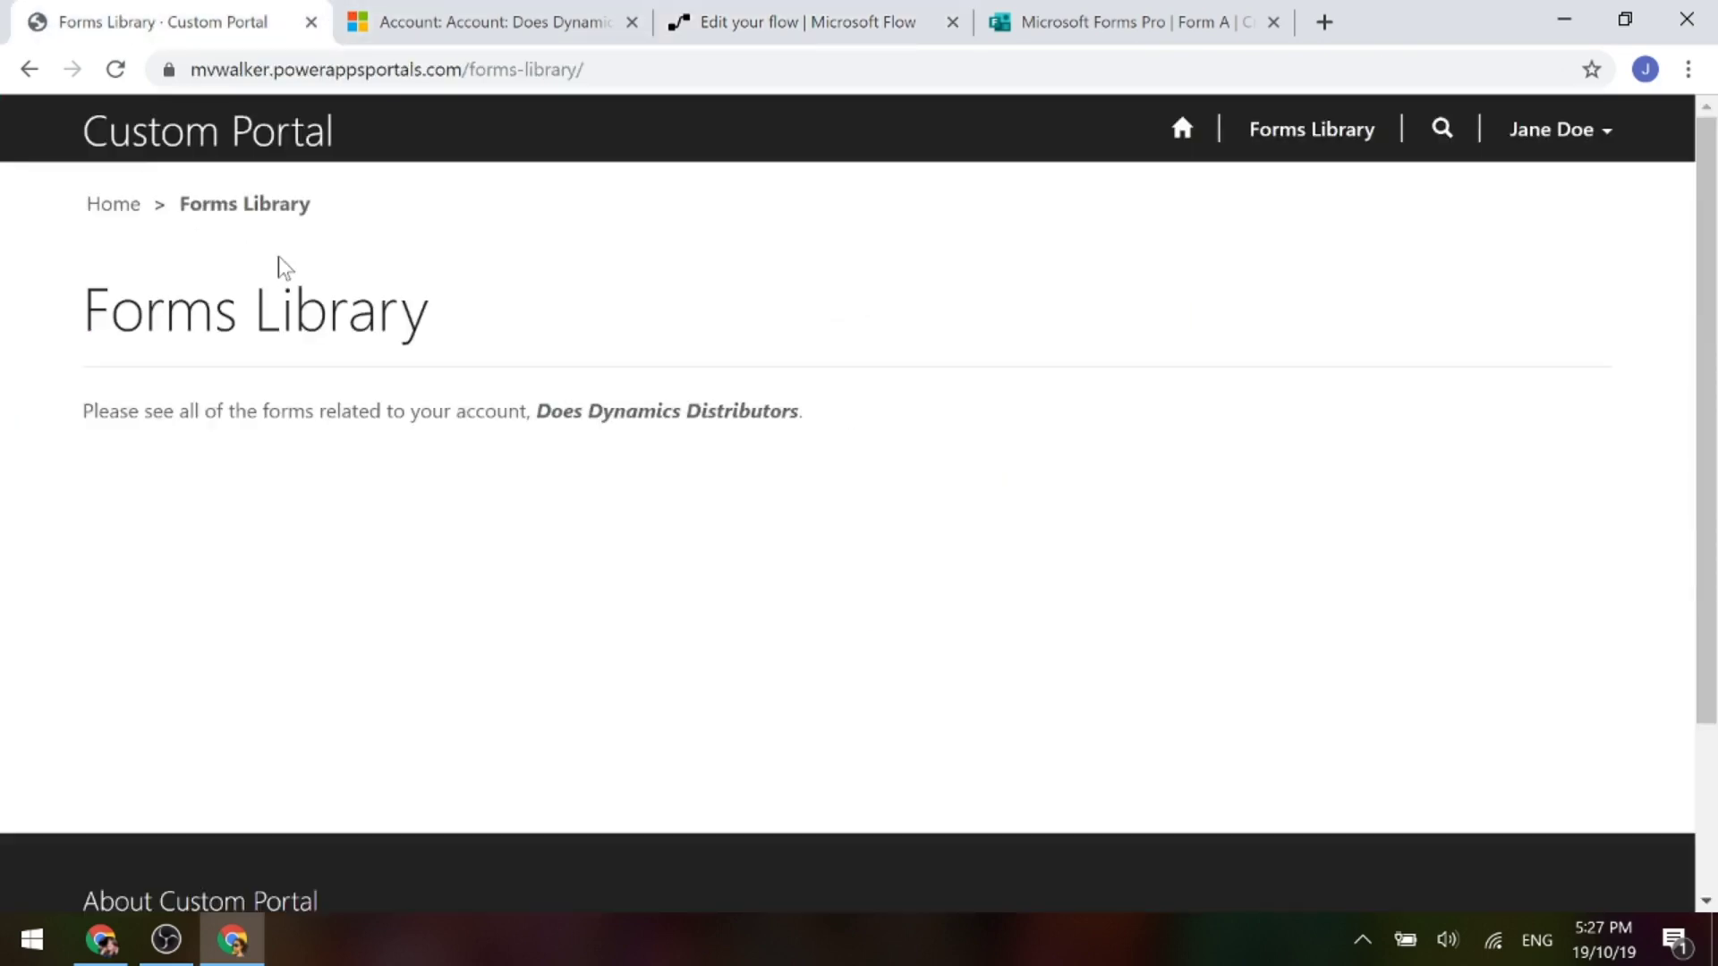
left_click(115, 69)
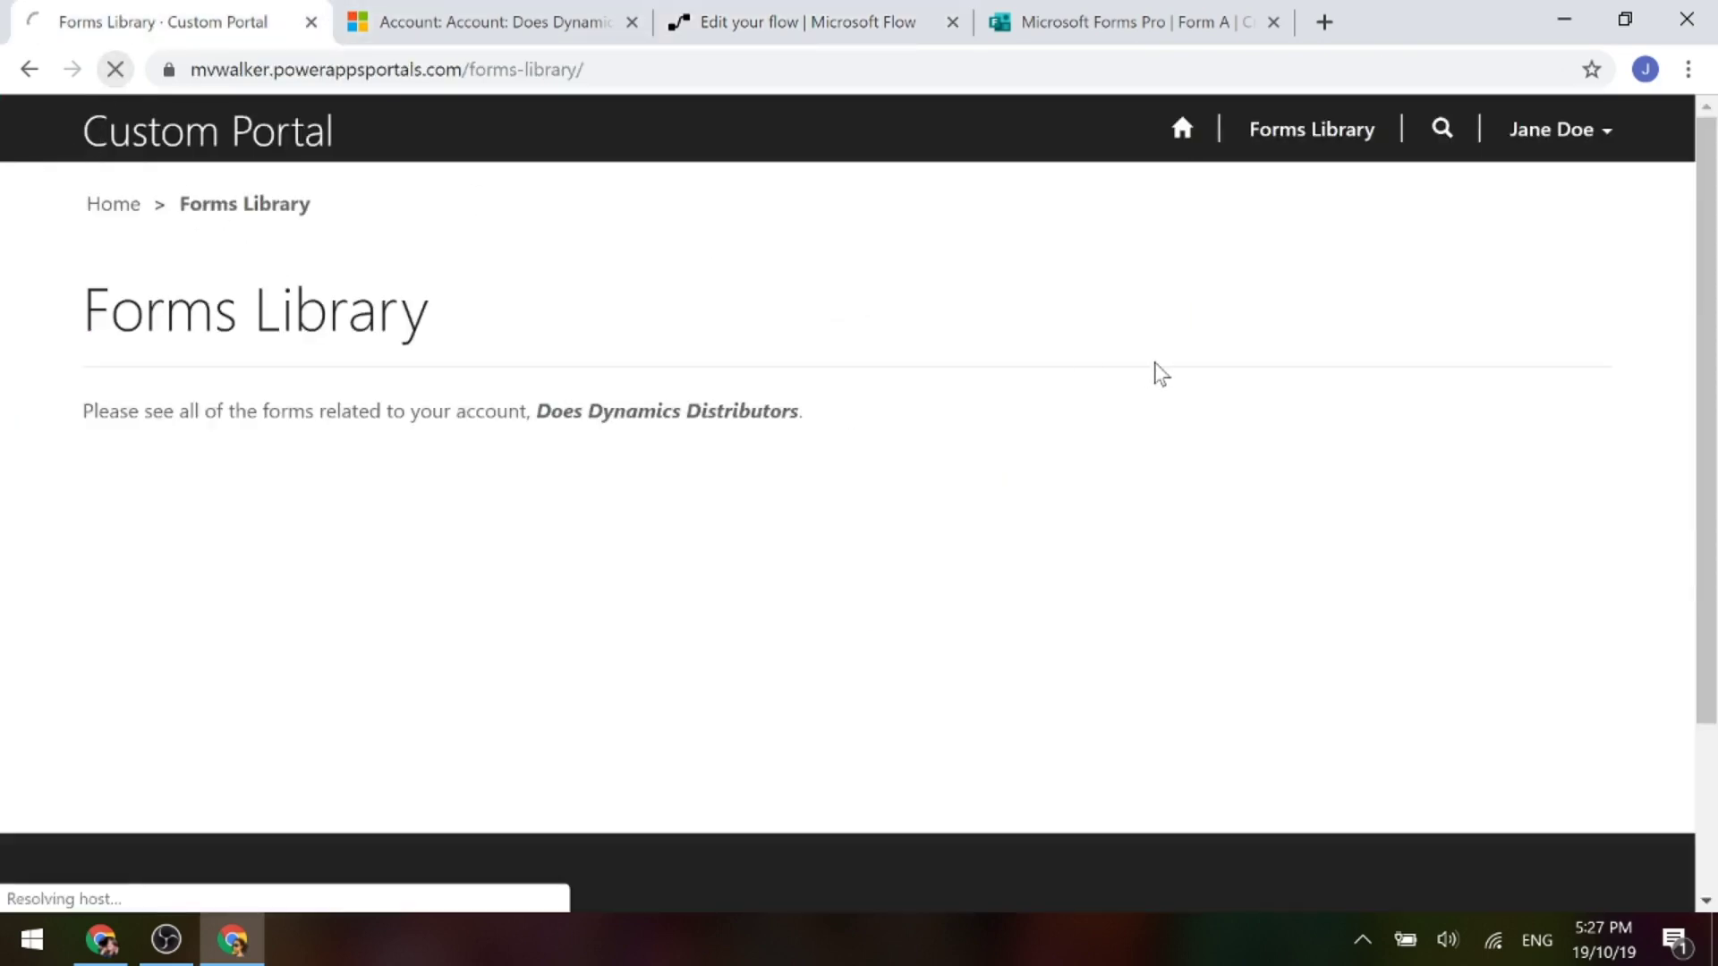
scroll(1161, 375, "down", 1)
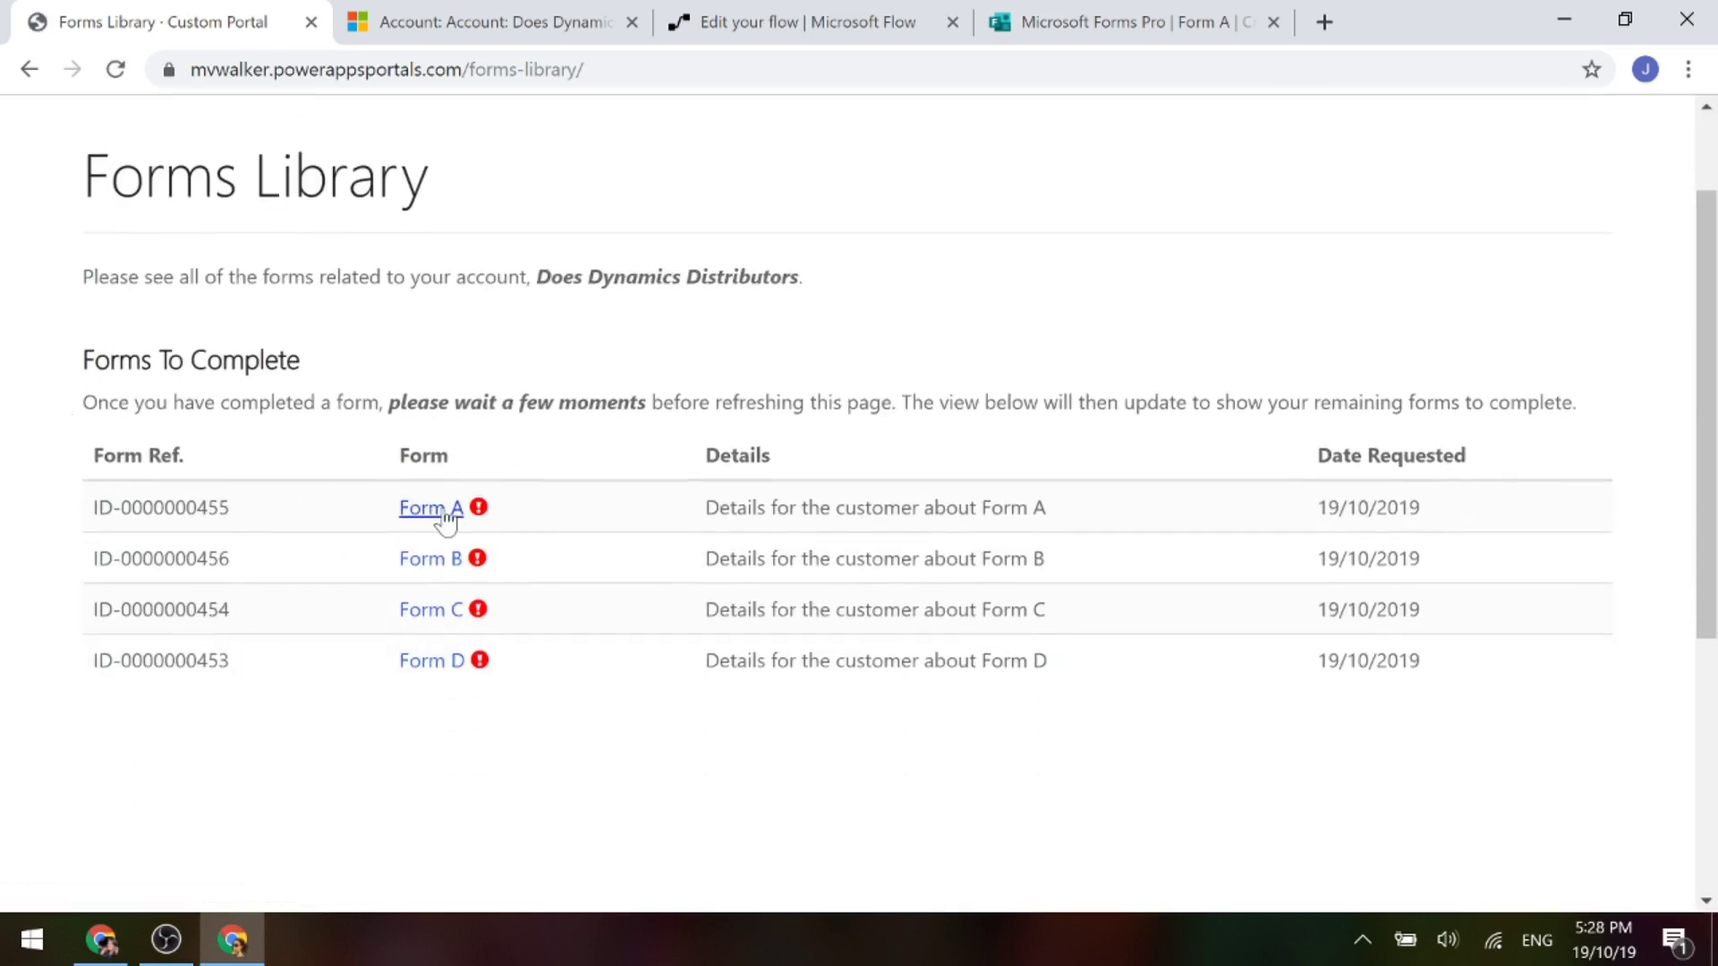
Examine the references of Forms A to D in the Forms To Complete list, plus Form A's details and request date
left_click_drag(244, 506, 82, 523)
left_click_drag(260, 560, 95, 564)
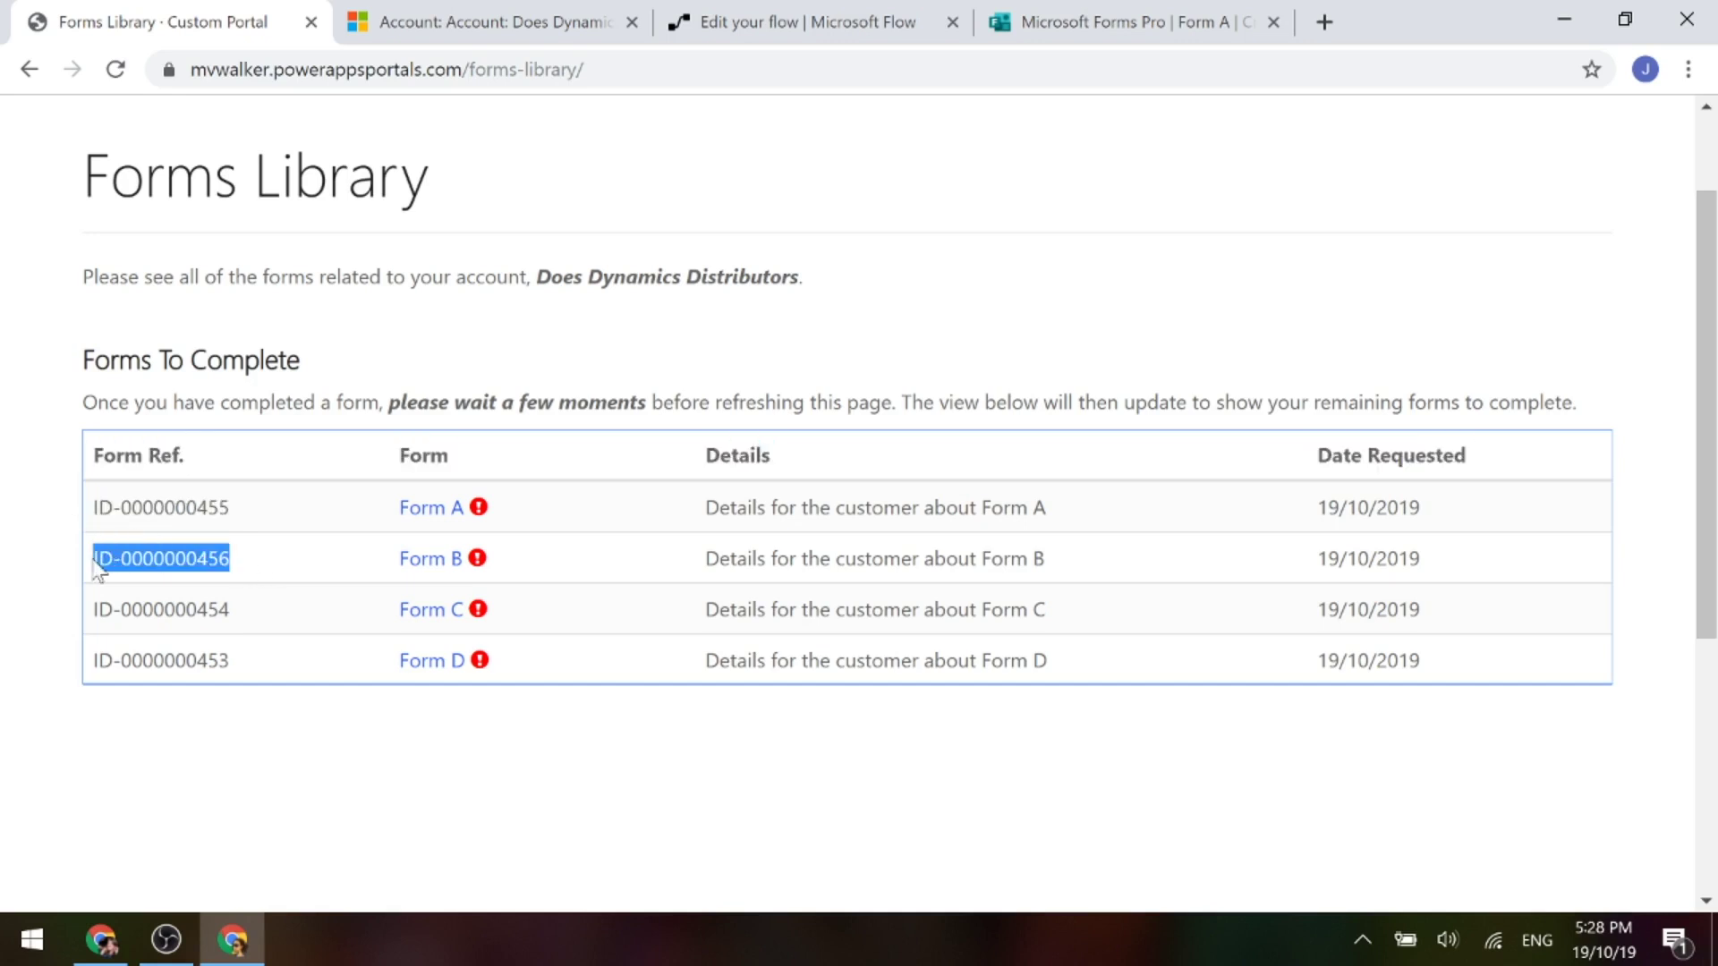
left_click_drag(257, 611, 98, 609)
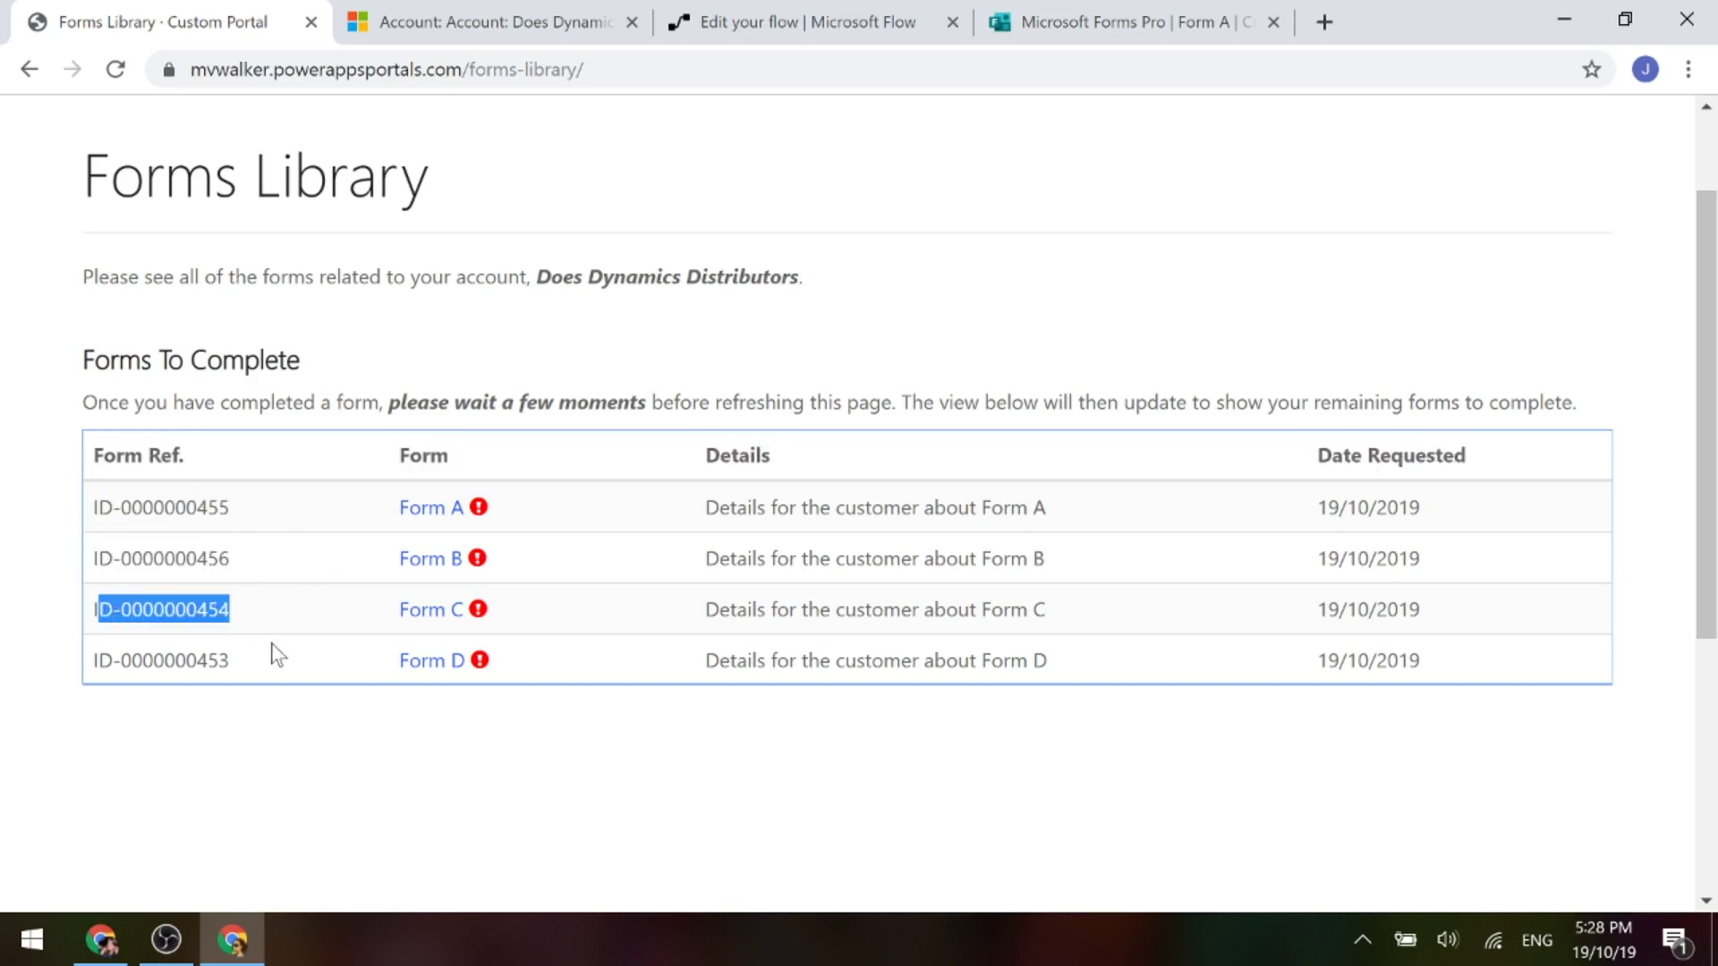
left_click_drag(277, 655, 88, 667)
left_click(375, 732)
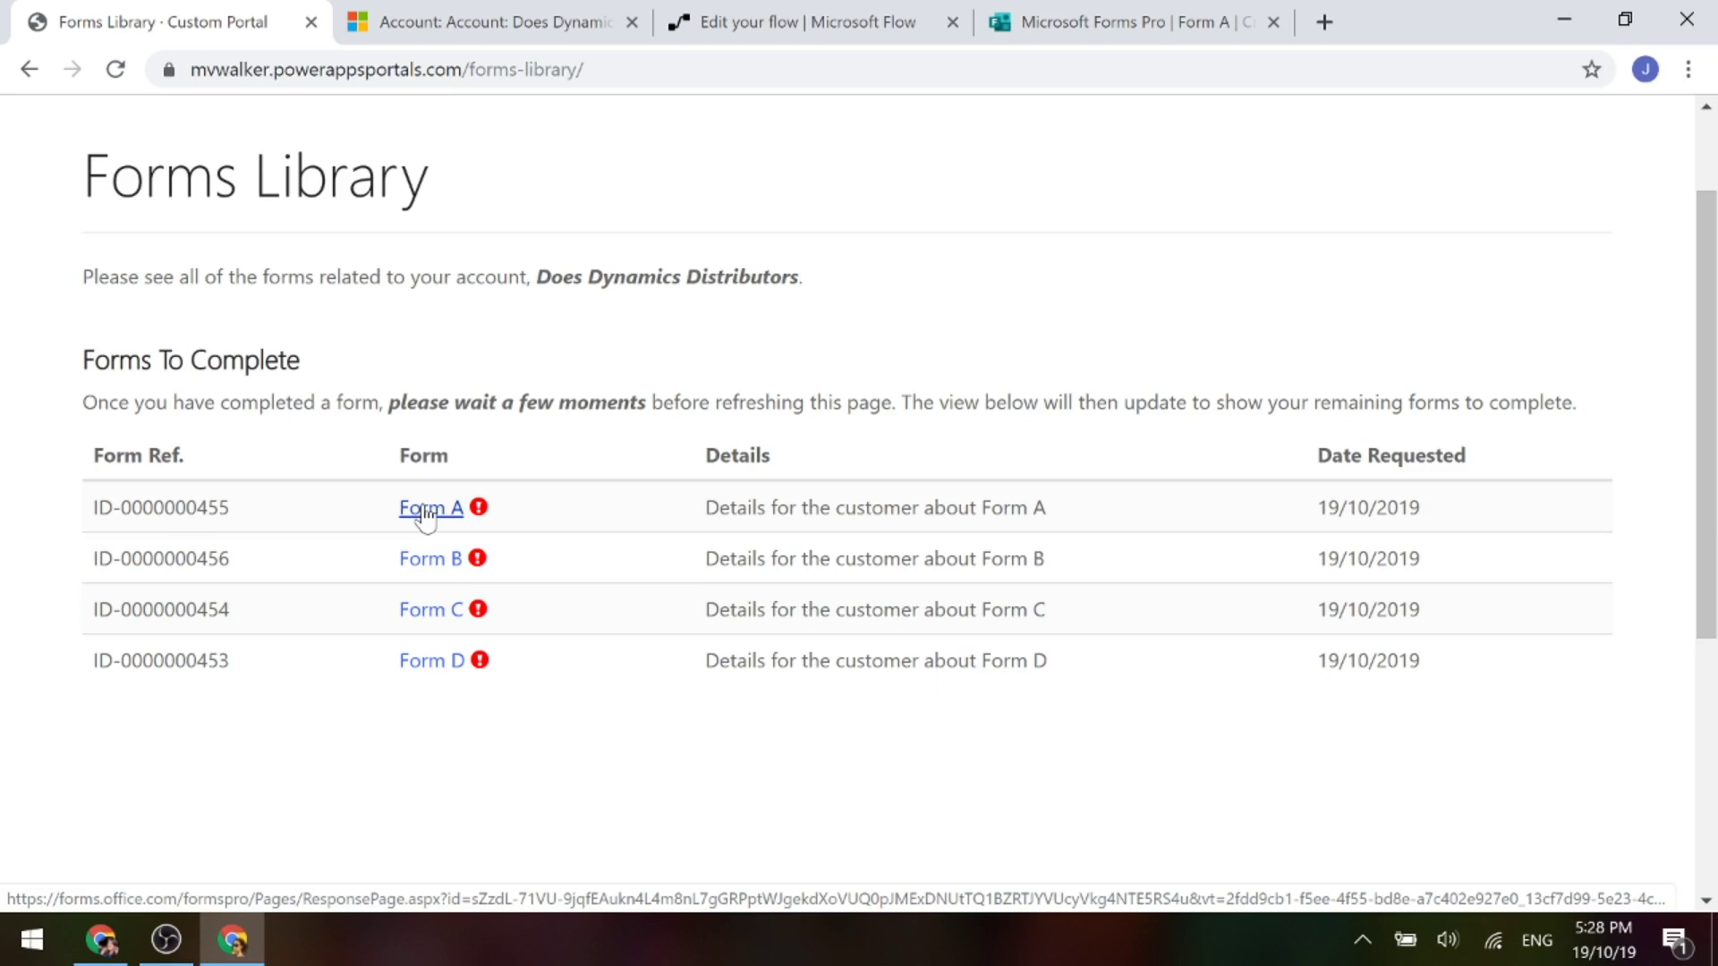
left_click_drag(705, 507, 1063, 512)
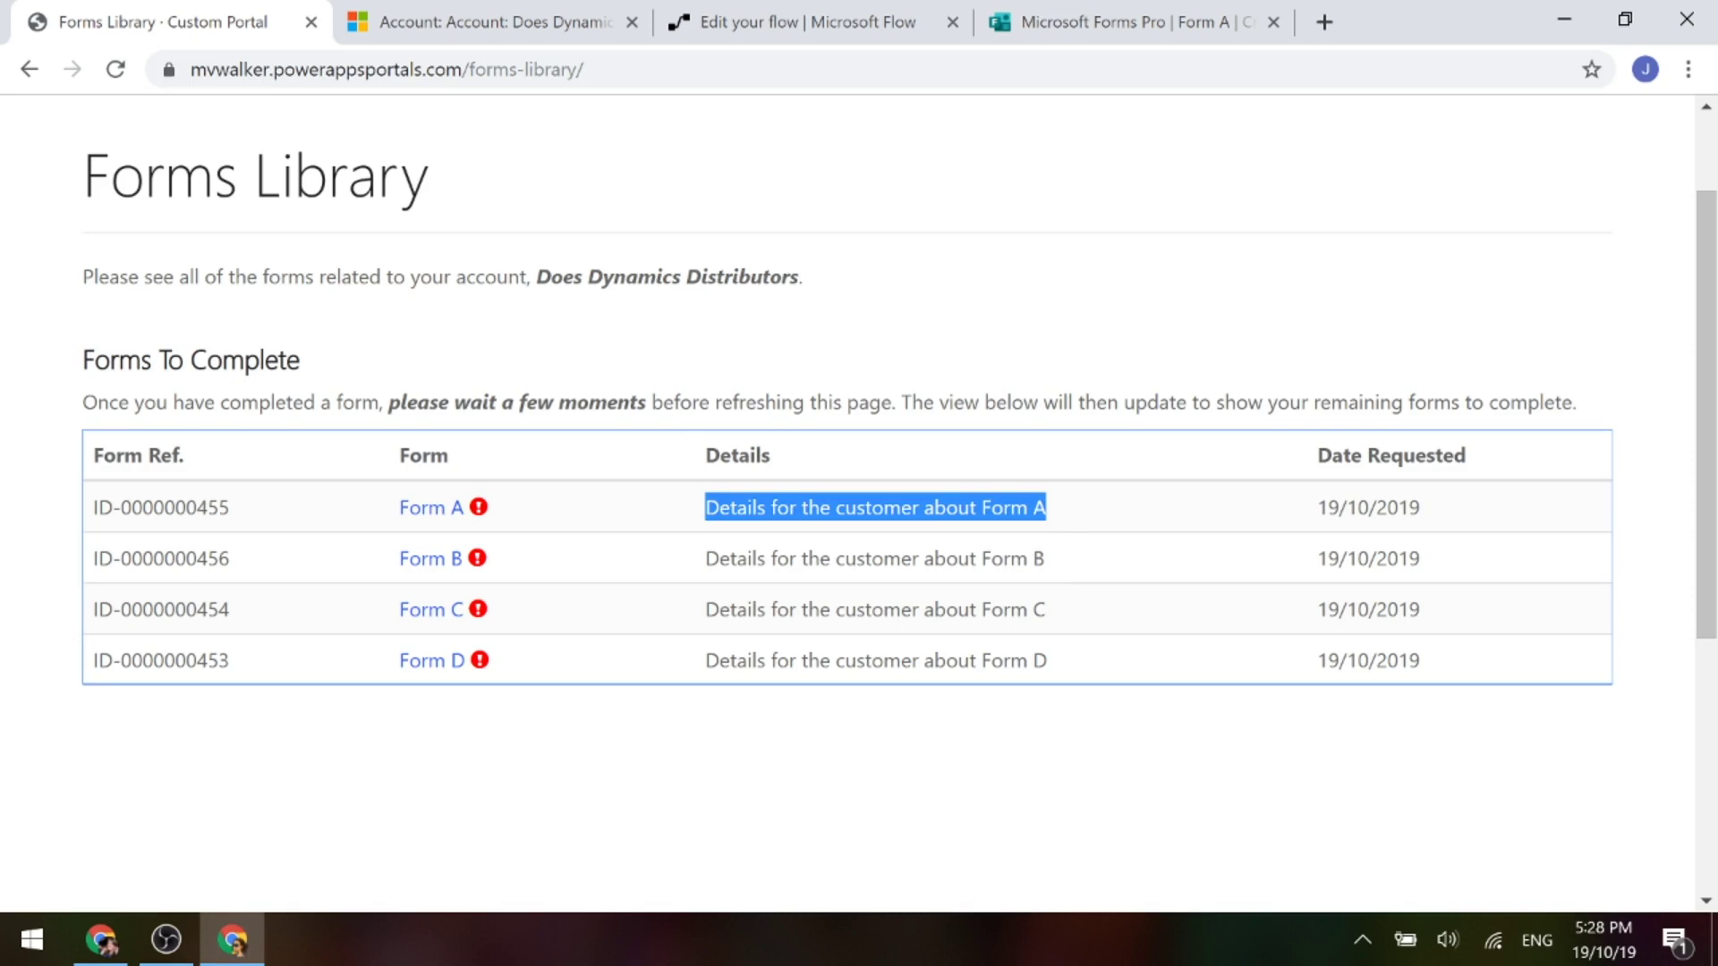
left_click_drag(1317, 508, 1464, 509)
left_click(886, 809)
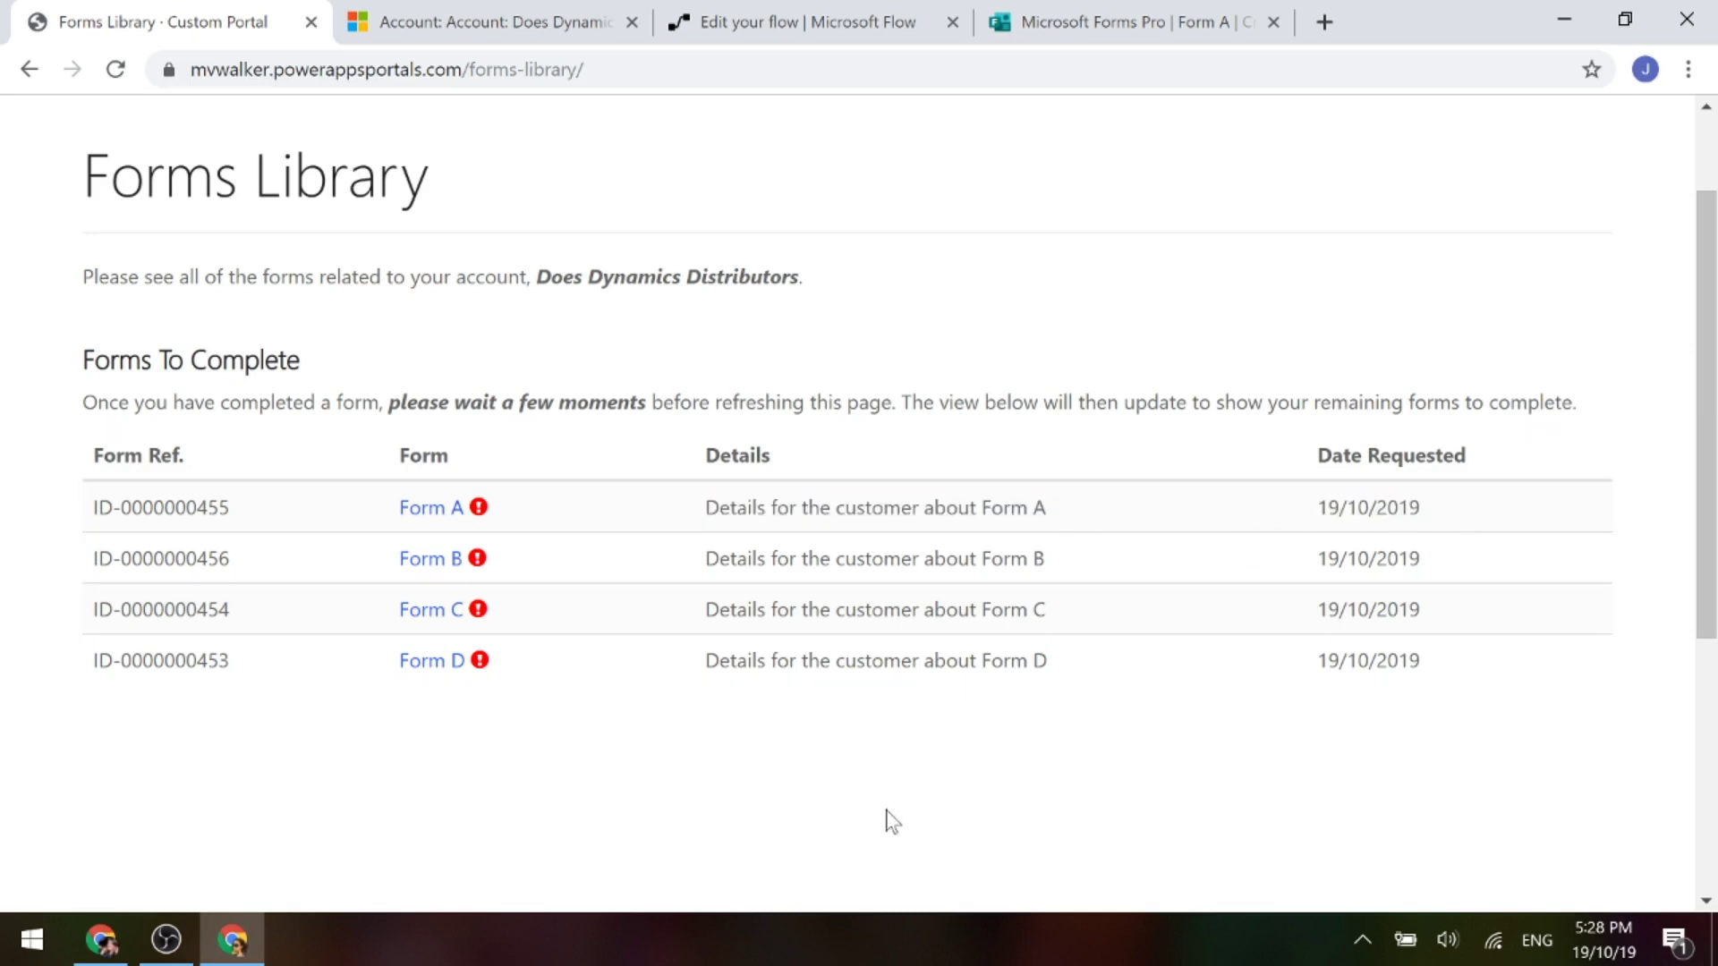
Open Form A from the Forms To Complete list, look through its introduction and questions, and return to the Forms Library
left_click(417, 509)
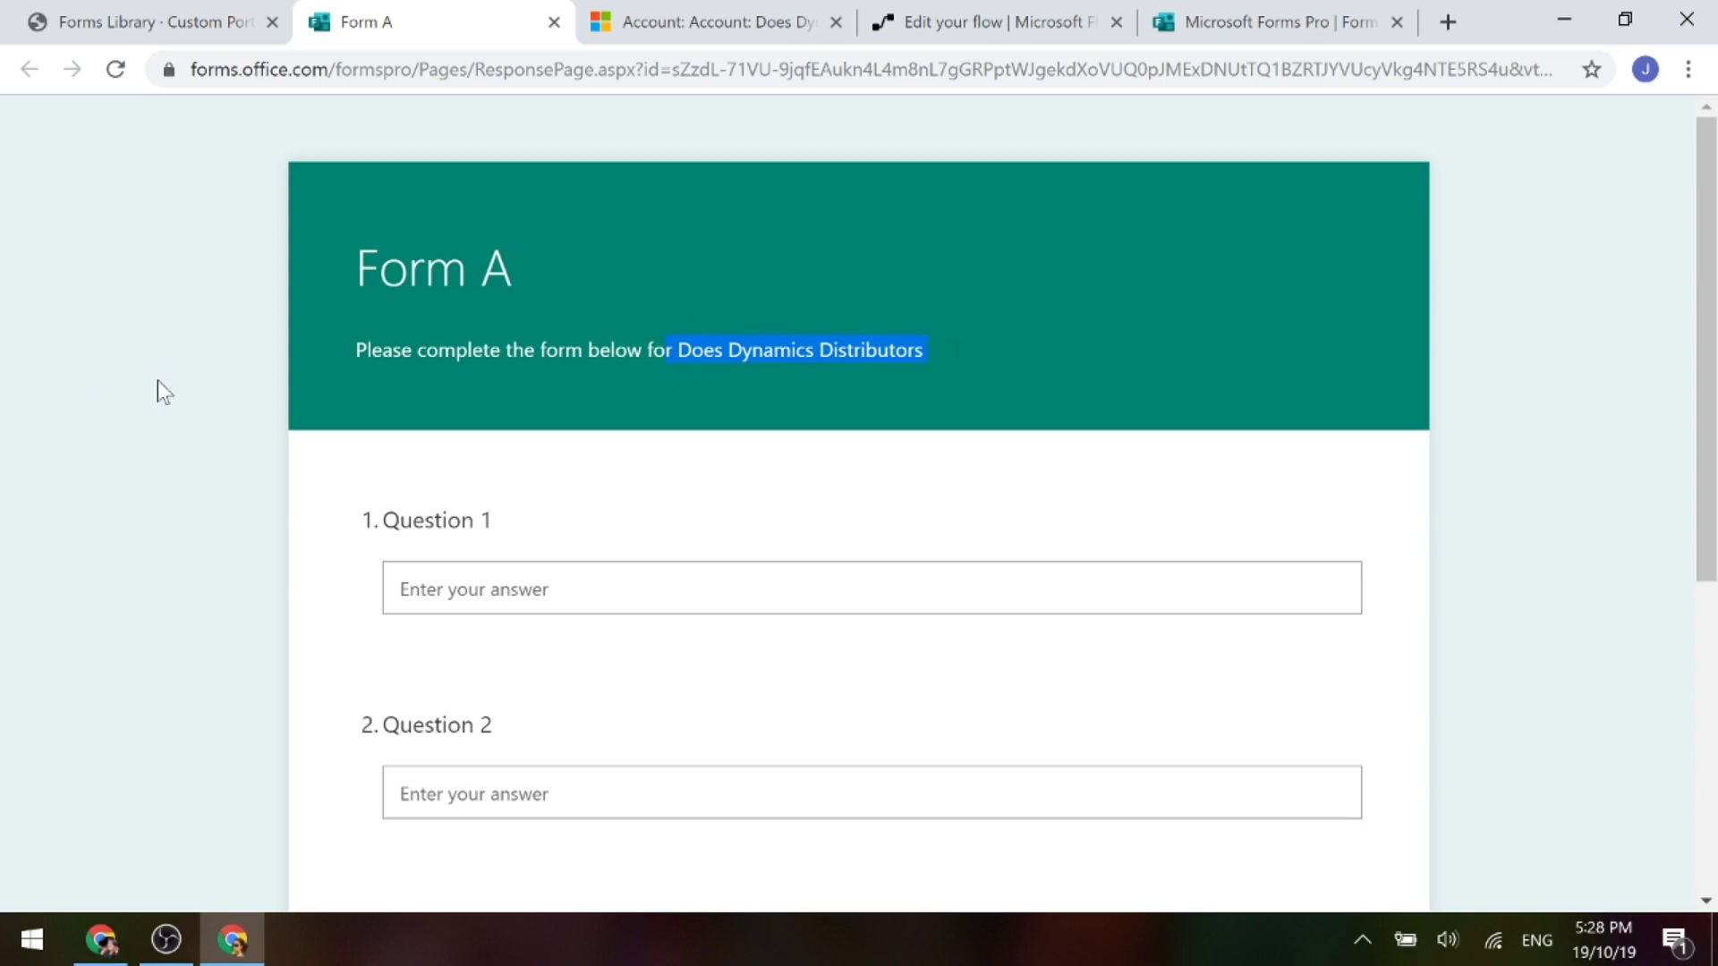
scroll(158, 381, "down", 6)
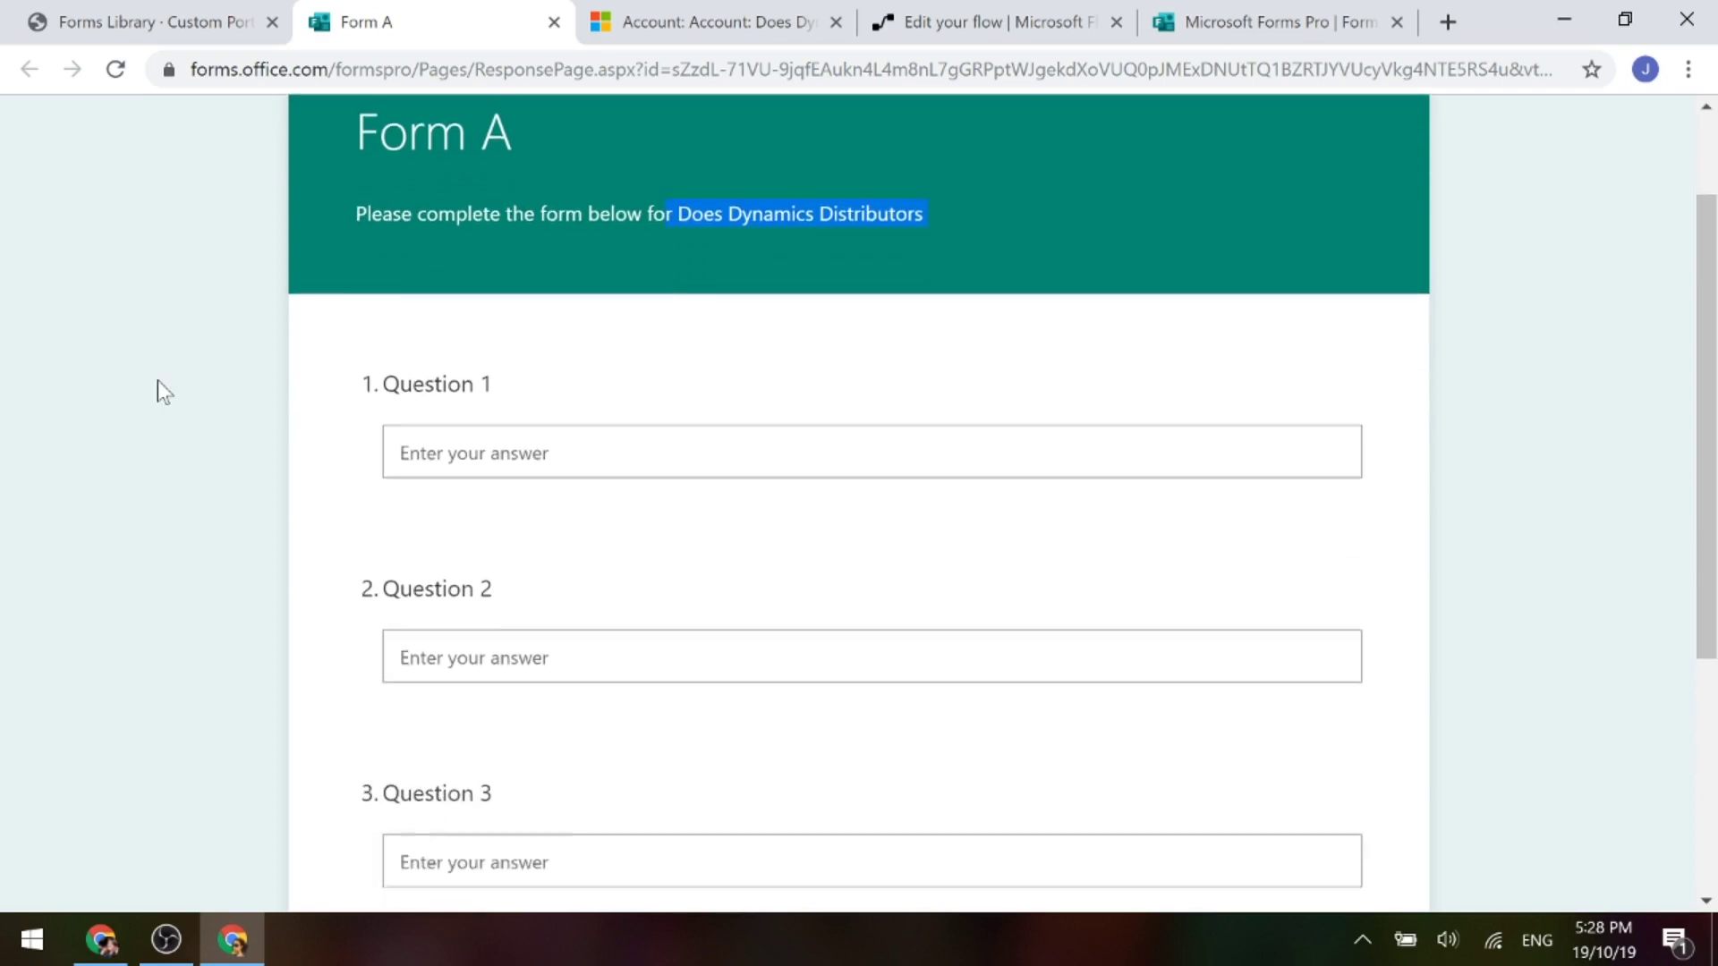
scroll(161, 385, "up", 6)
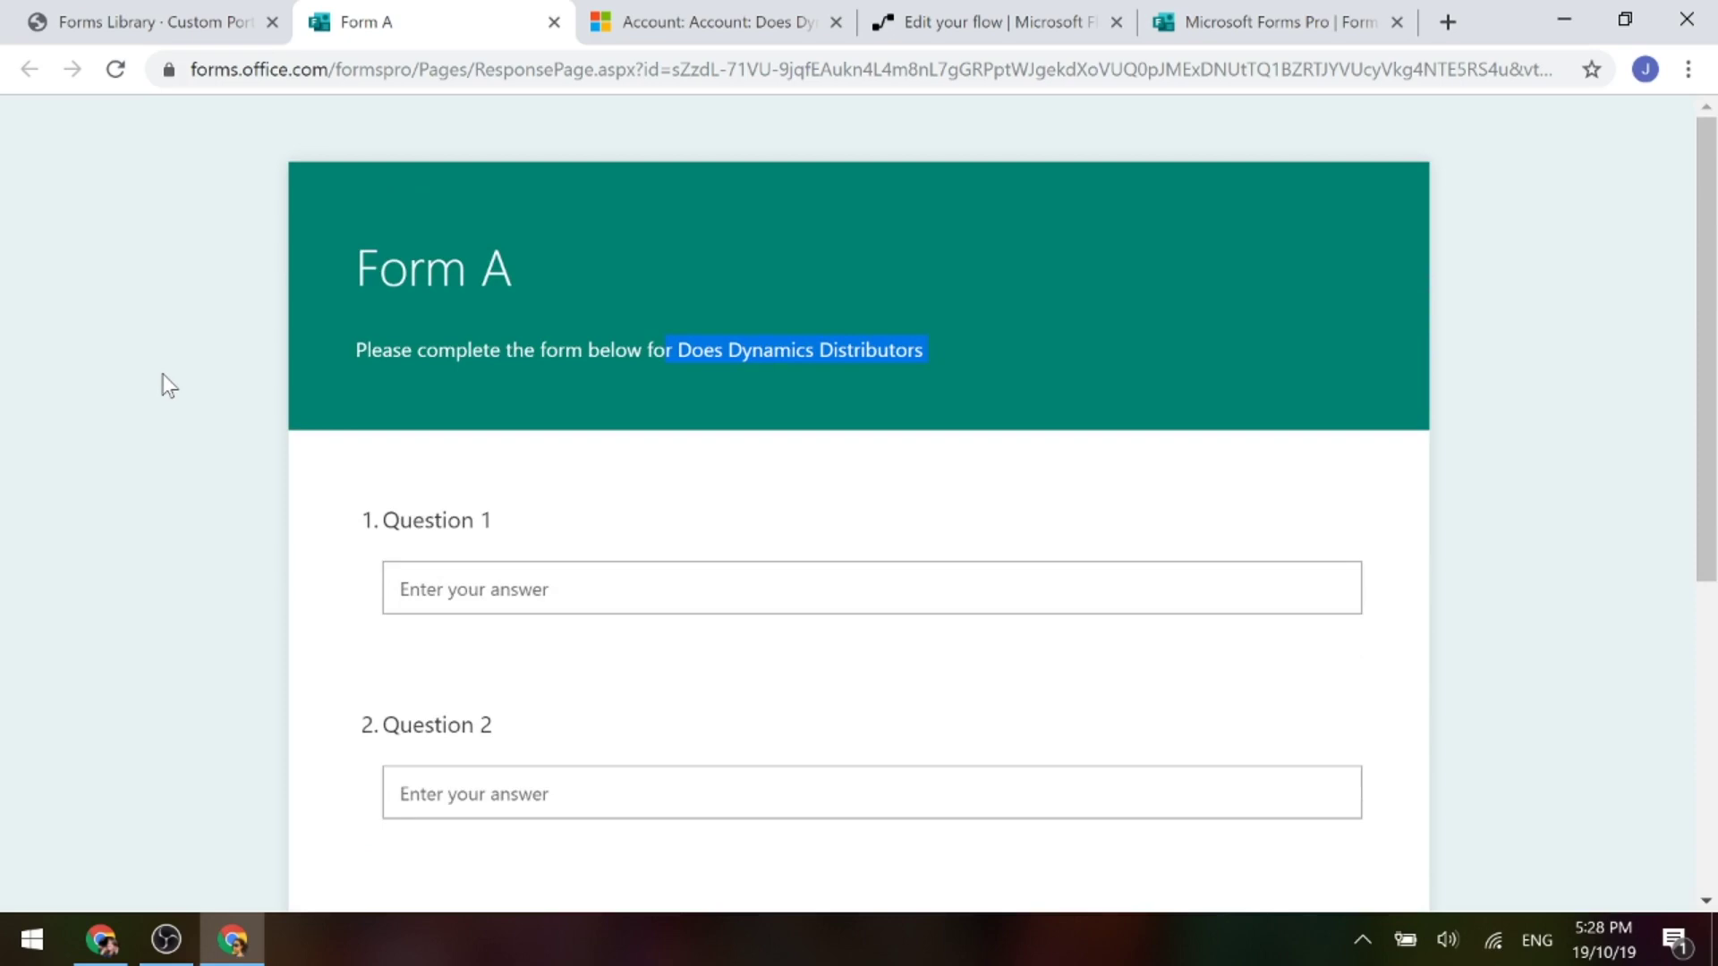
left_click(145, 23)
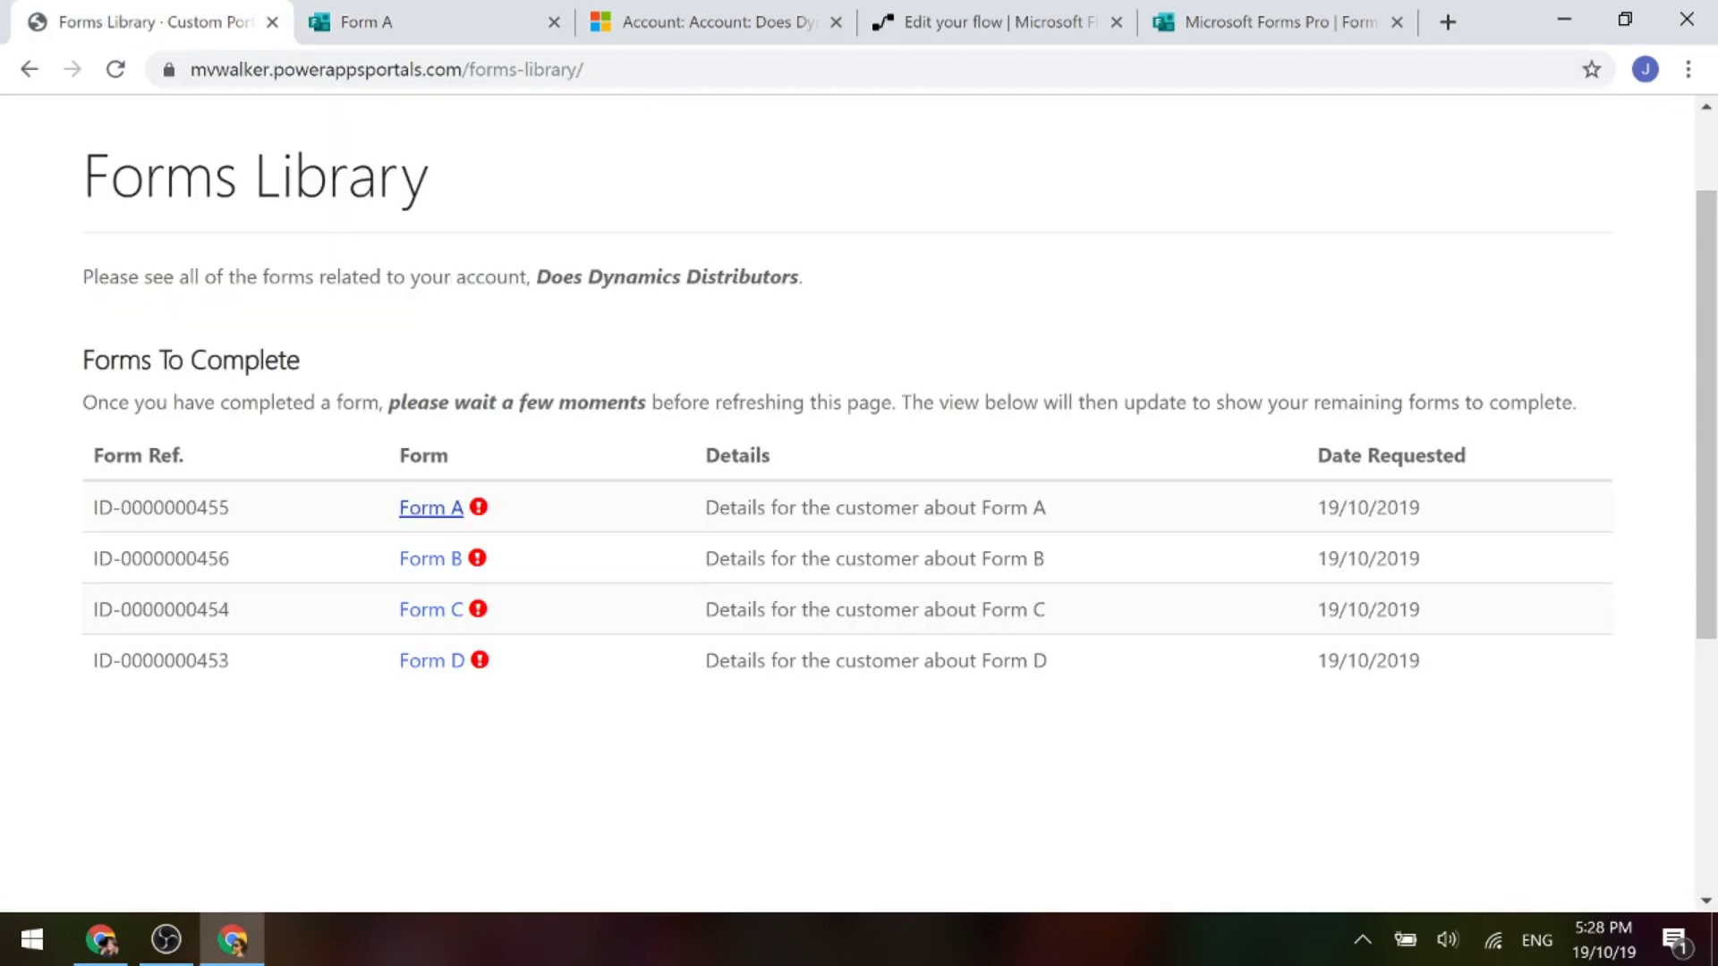
Switch to the flow editor to review the trigger and condition of the flow, and return to the portal's Forms Library
left_click(965, 34)
scroll(947, 560, "up", 15)
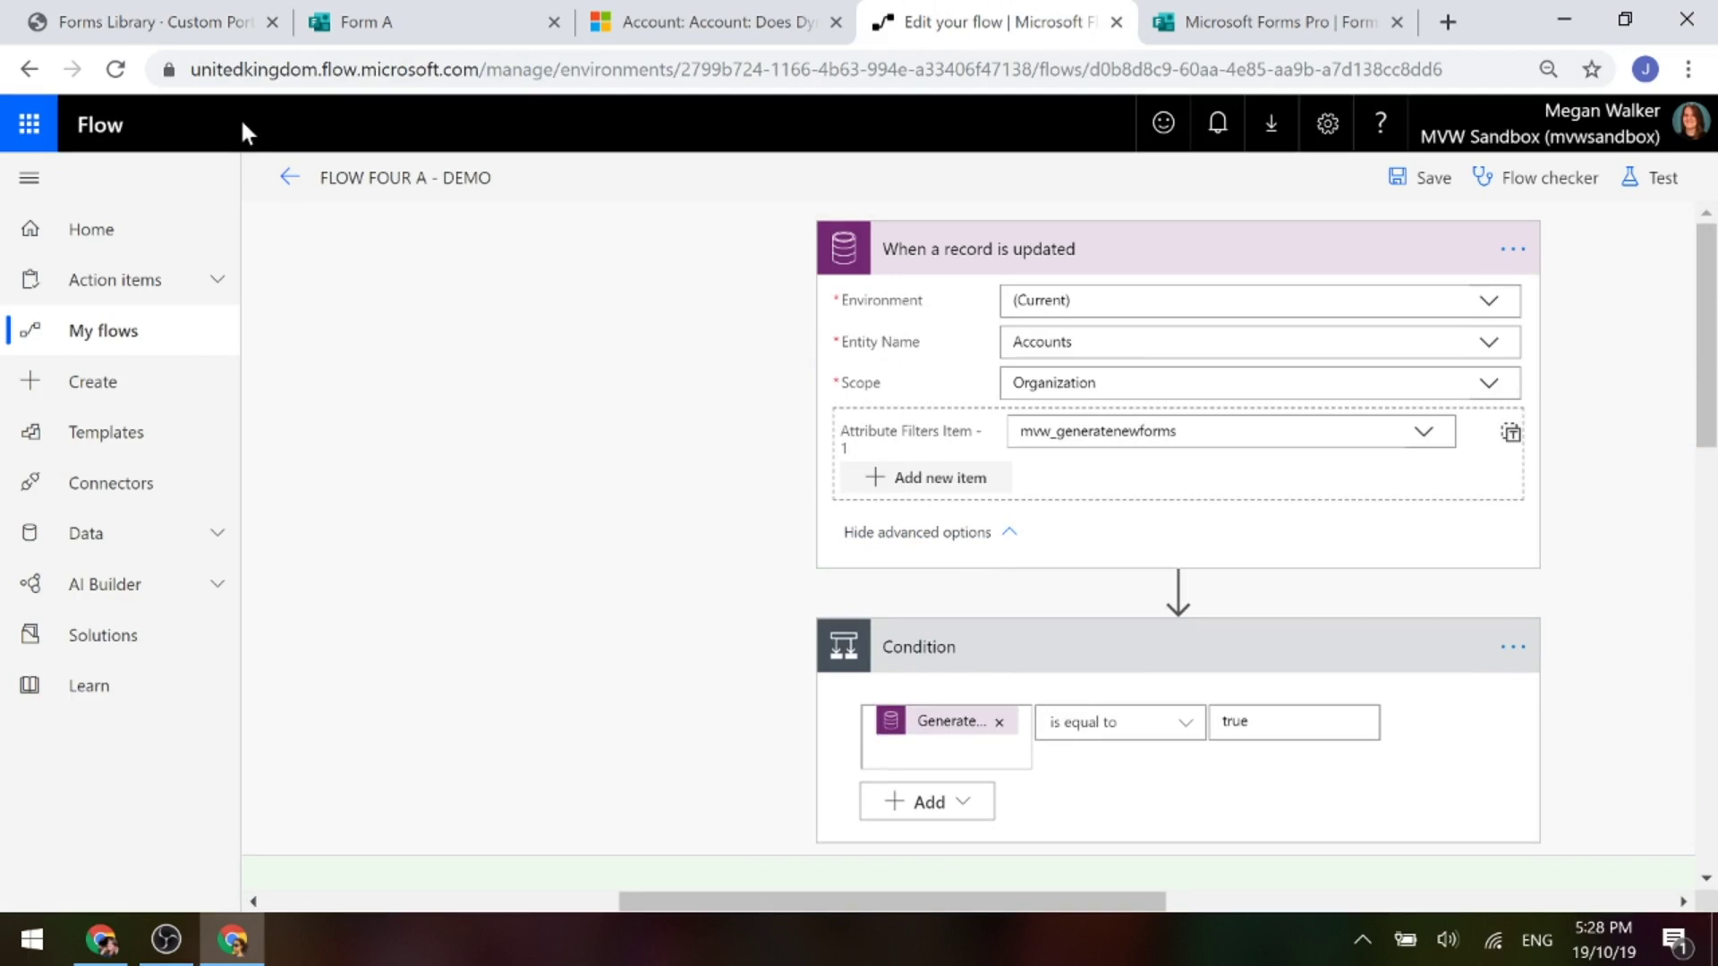
left_click(205, 22)
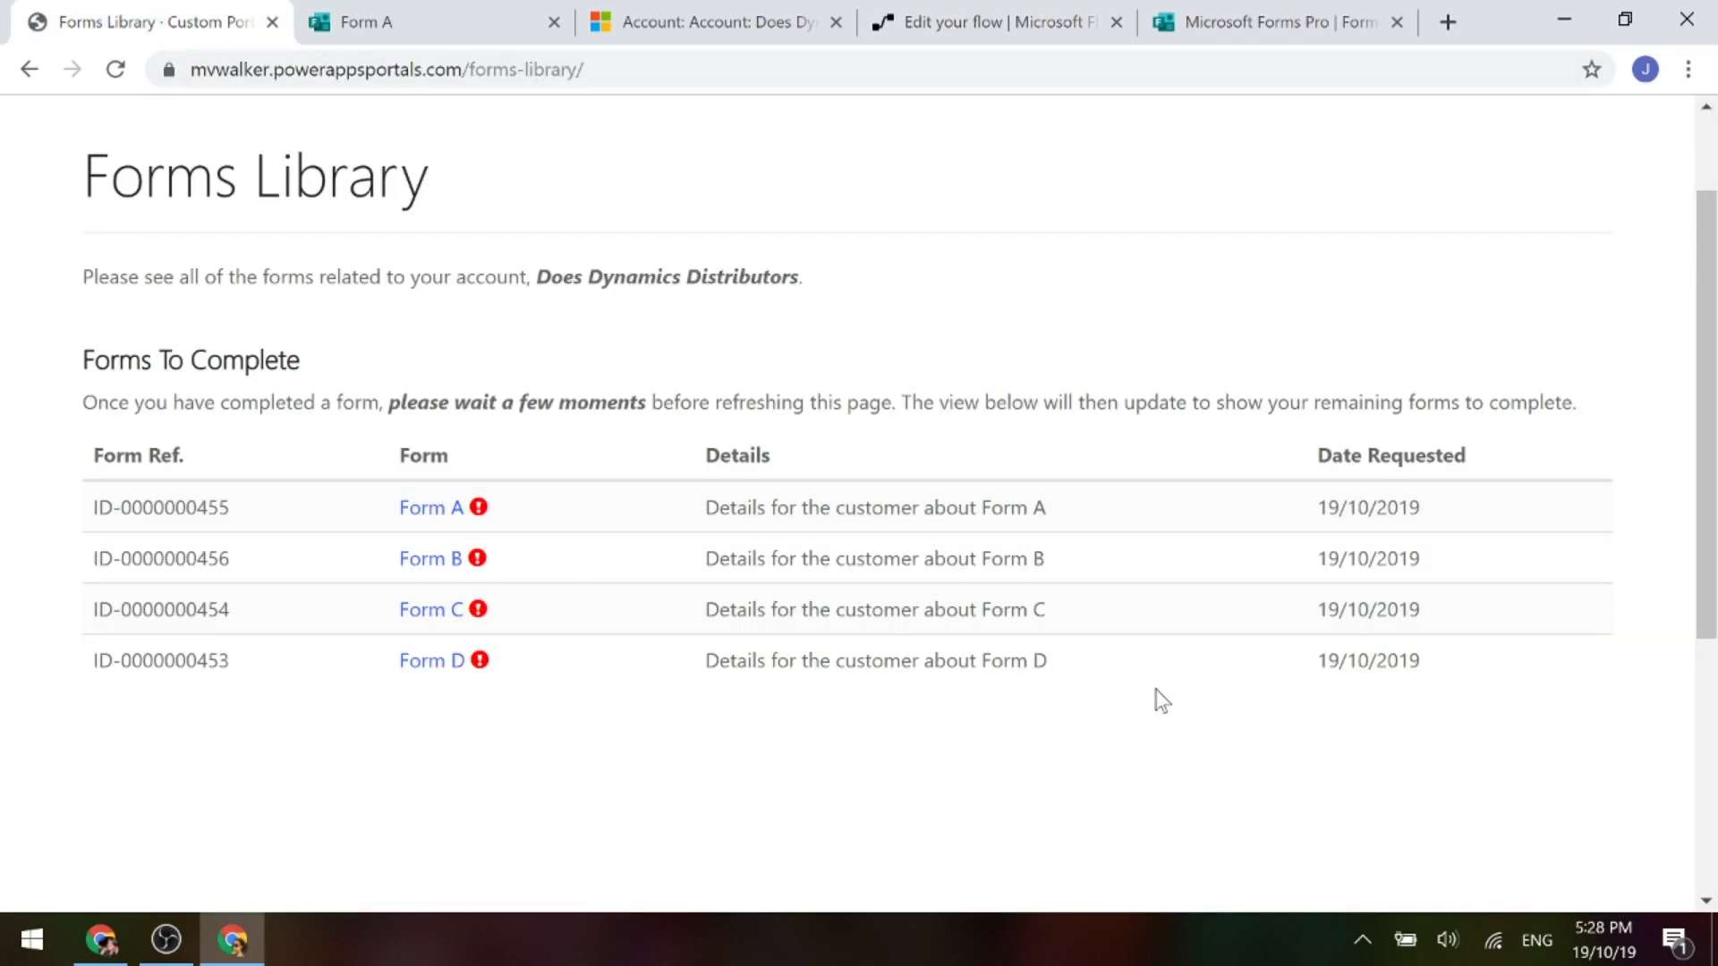